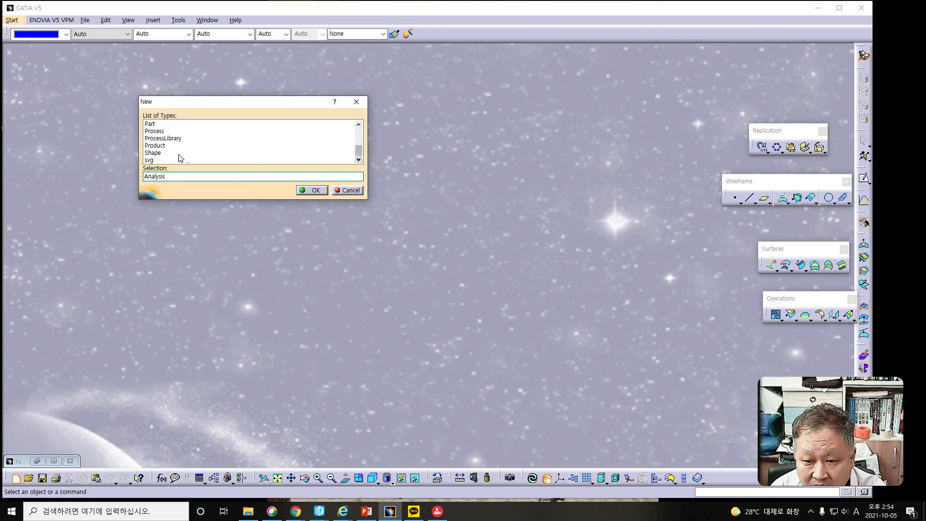
- Create a new Shape document with the name Shape1
left_click(154, 124)
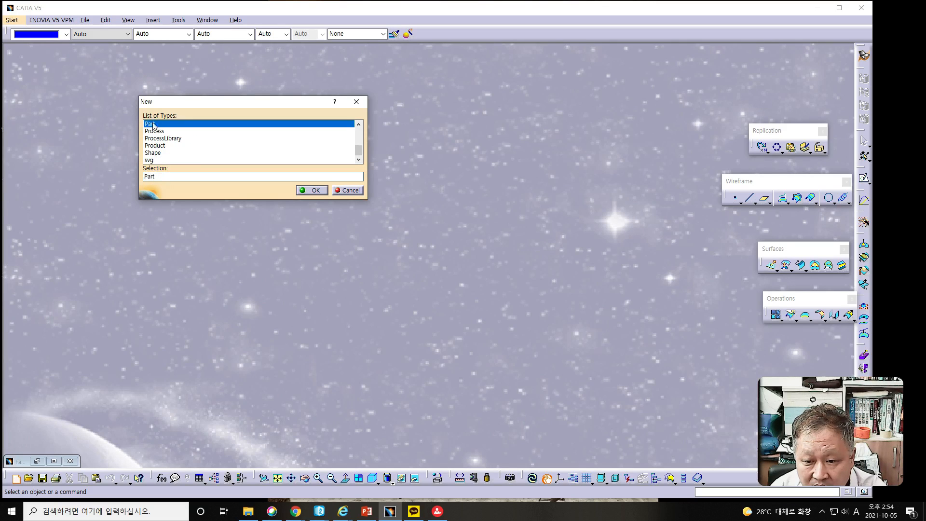
left_click(160, 153)
left_click(316, 190)
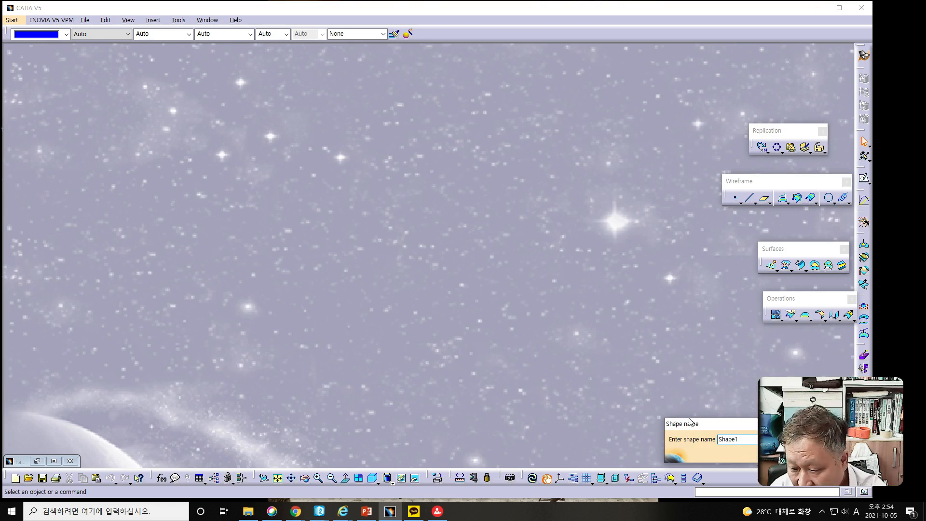
left_click(701, 395)
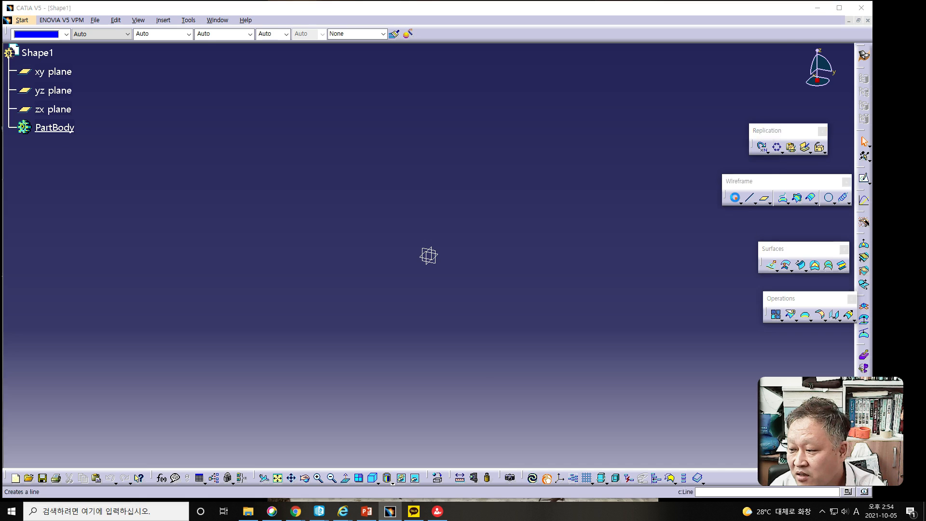
- Create a coordinate-type reference point at the origin with X, Y and Z at 0 mm
left_click(734, 197)
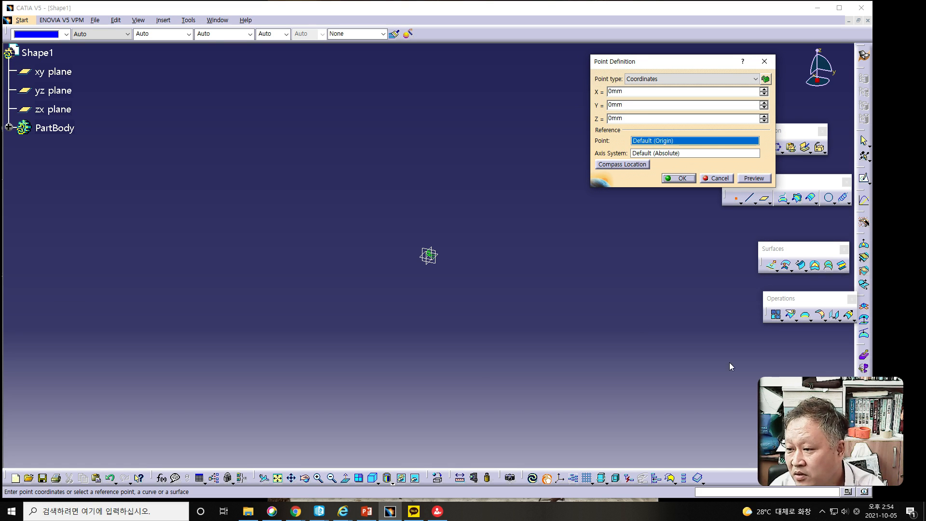
left_click_drag(613, 63, 527, 141)
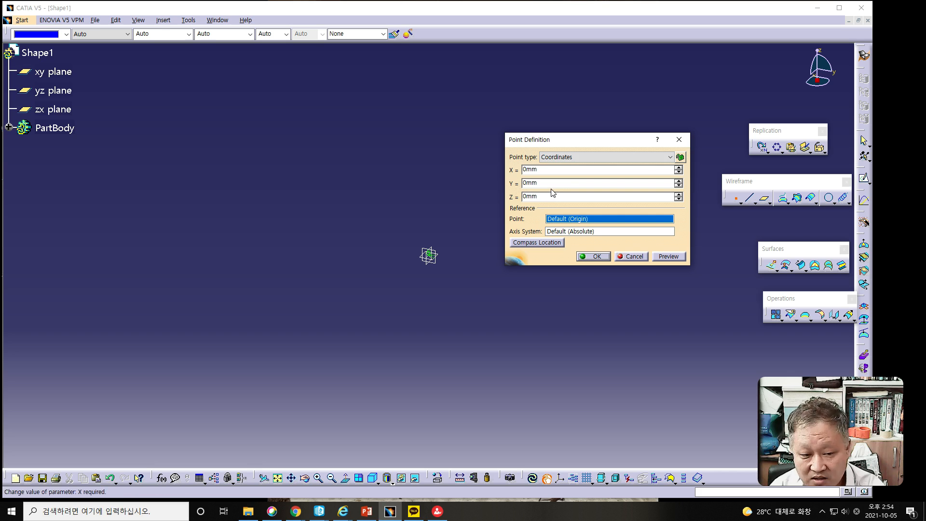
left_click(559, 159)
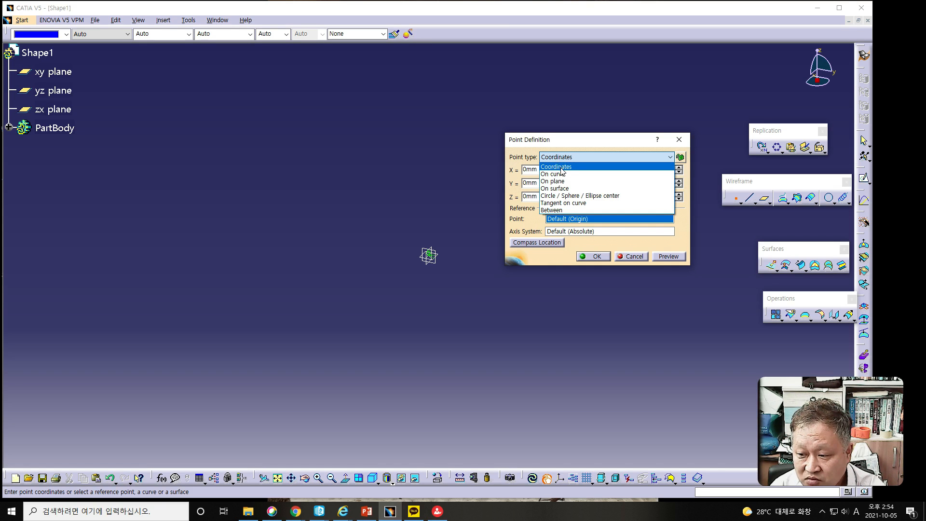
left_click(561, 167)
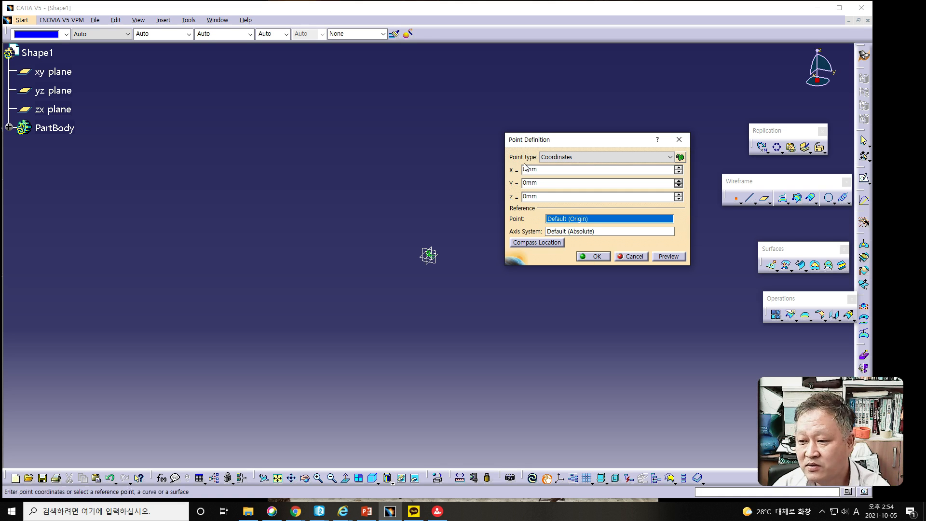
left_click(602, 258)
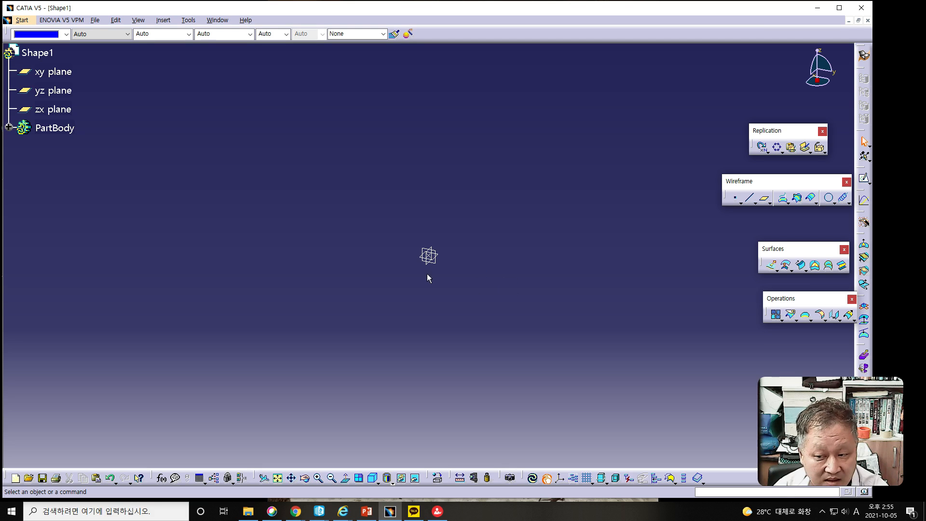
key("alt+Tab")
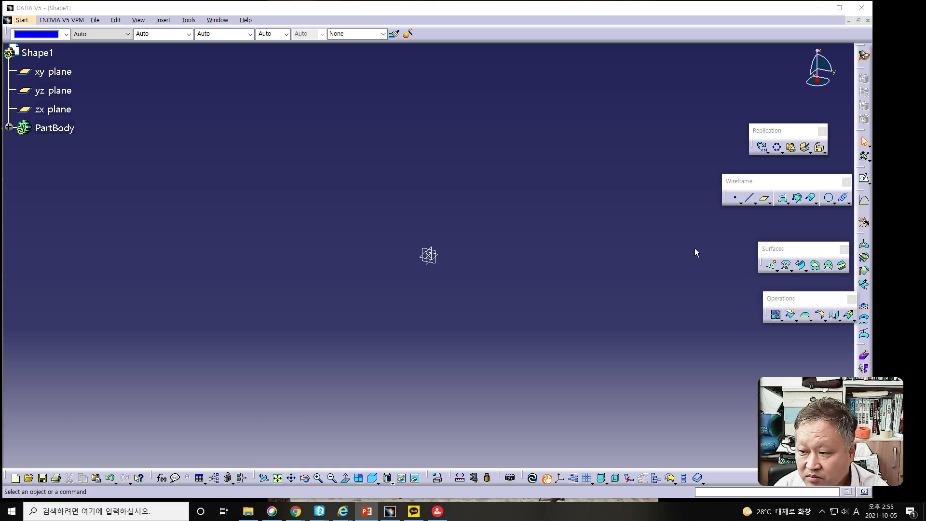
- Create a cylinder surface centred on the origin point along the Z component, with radius 65 mm, Length 1 of 20 mm and Length 2 of 0 mm
left_click(777, 270)
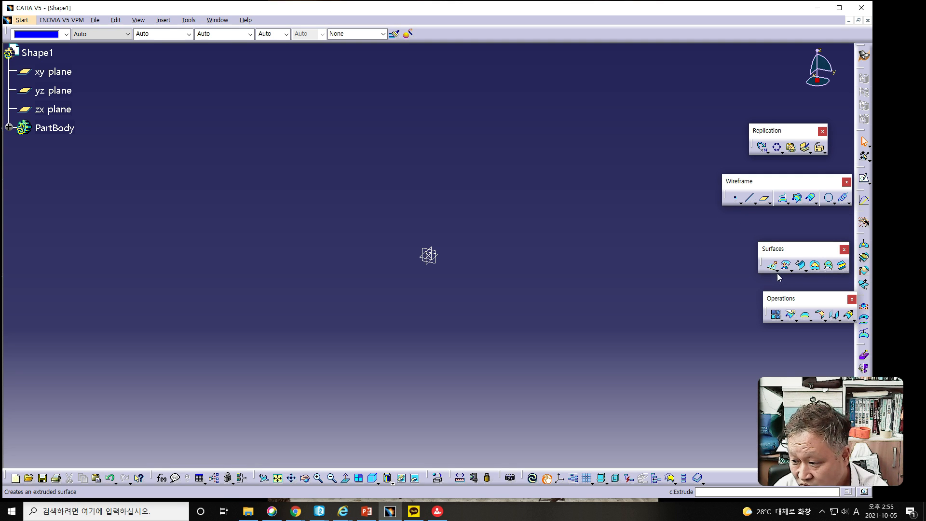
left_click(779, 272)
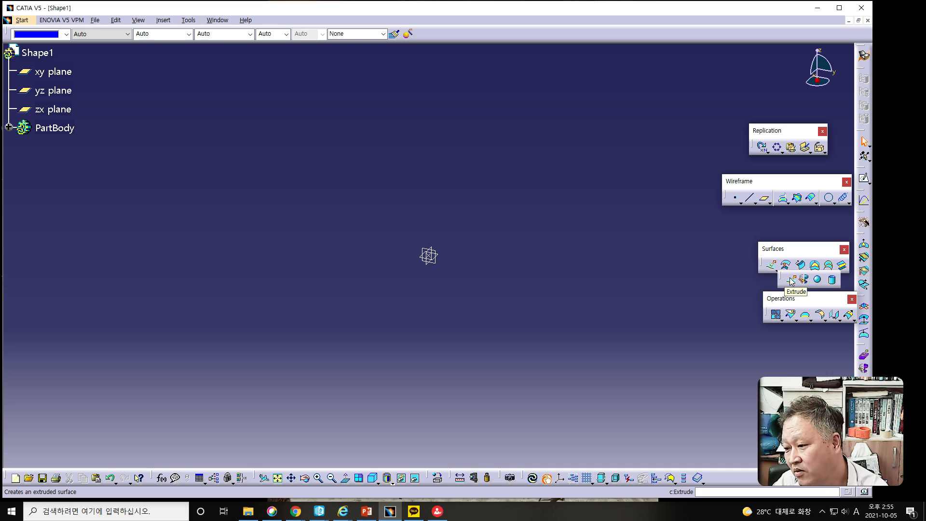
left_click(832, 281)
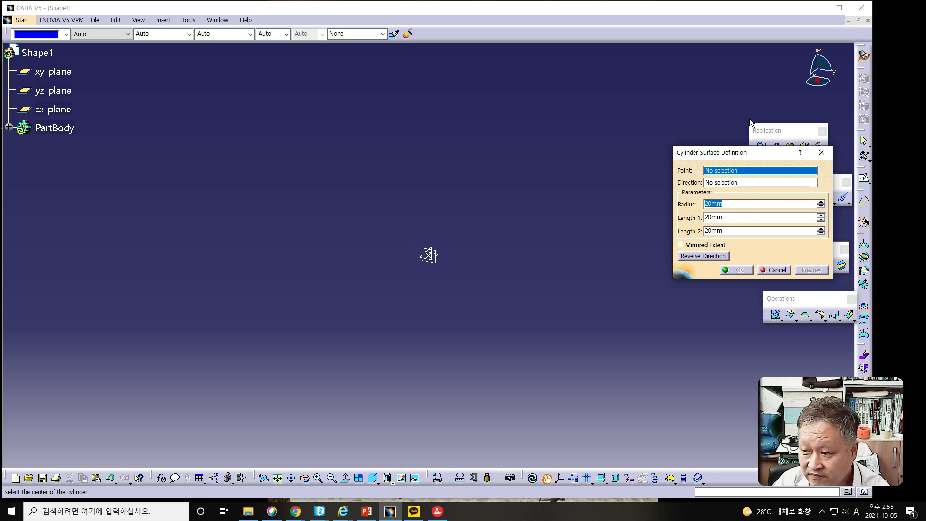
left_click_drag(727, 156, 575, 155)
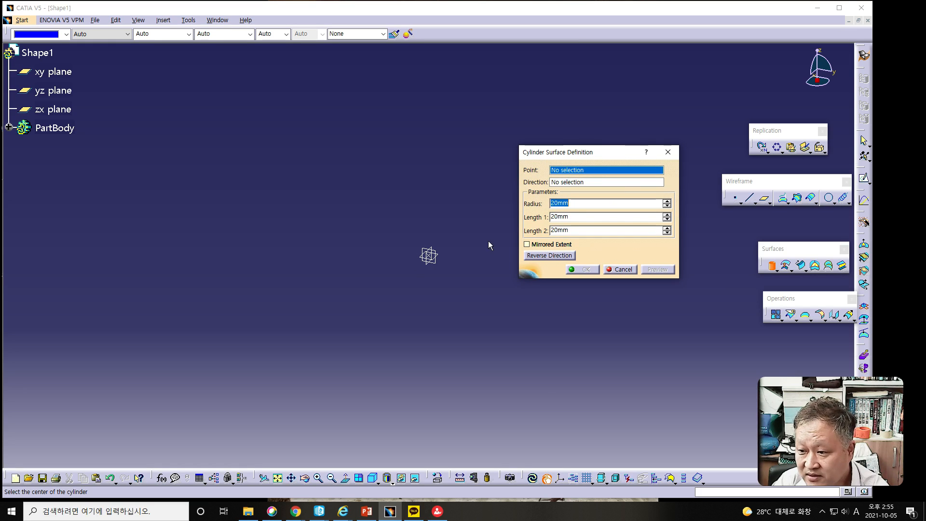
left_click(429, 257)
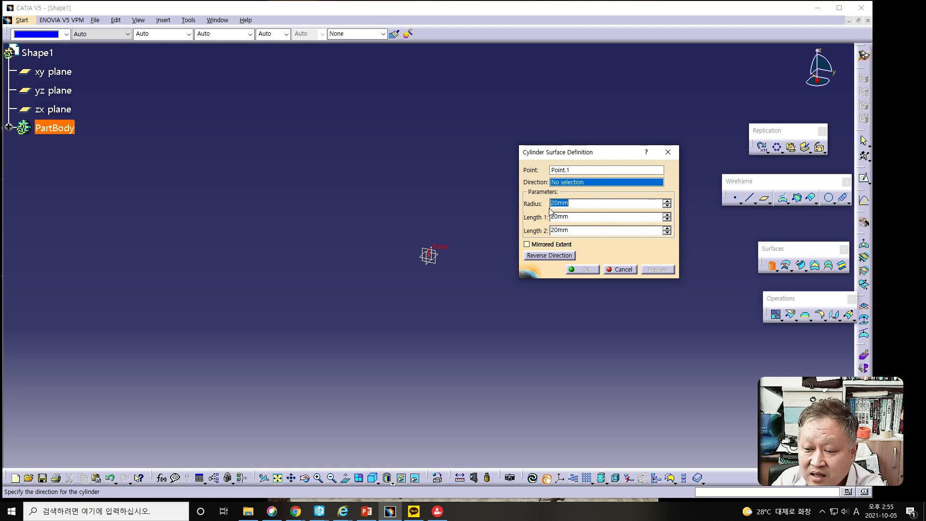
right_click(587, 184)
left_click(610, 250)
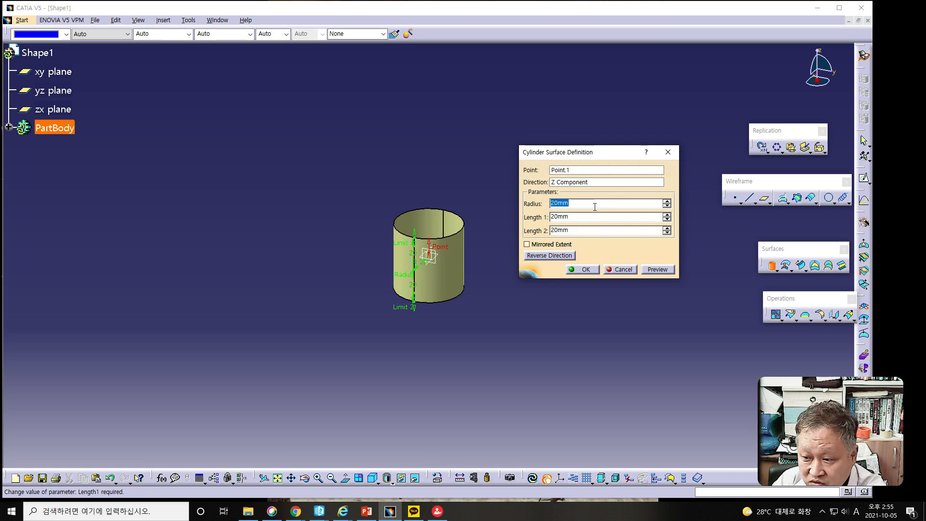
type("65")
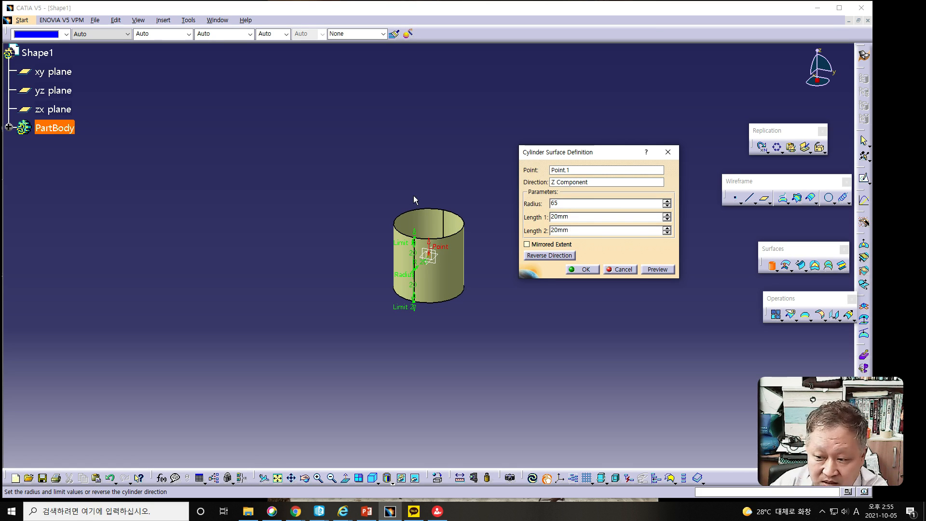
left_click(609, 229)
type("0")
left_click(597, 268)
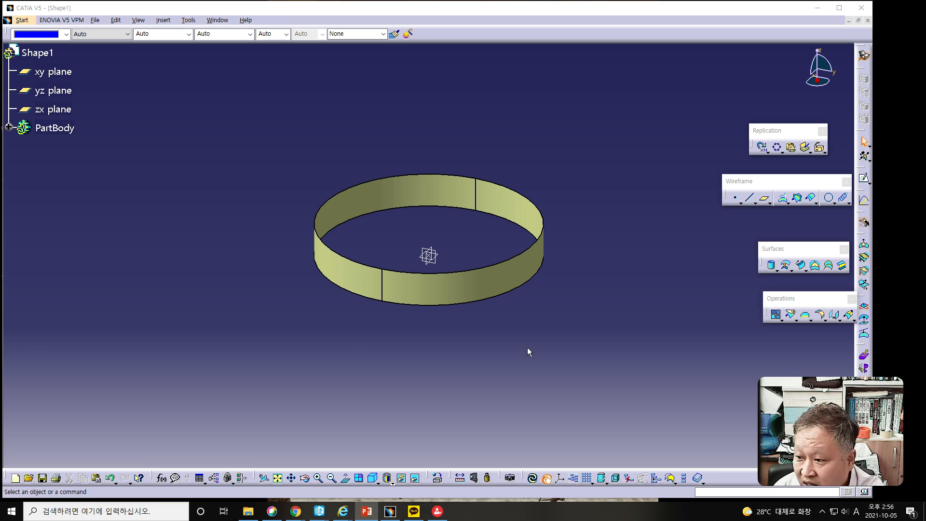
left_click(847, 203)
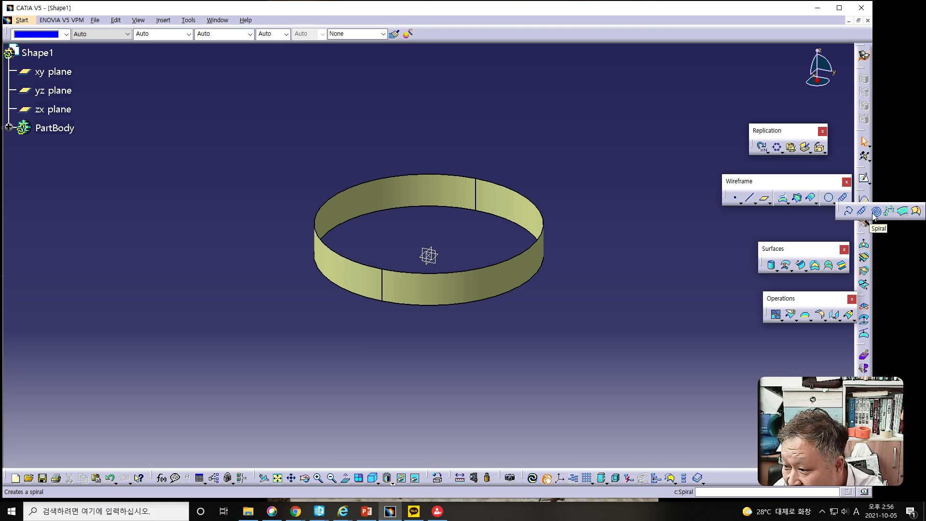
left_click(849, 211)
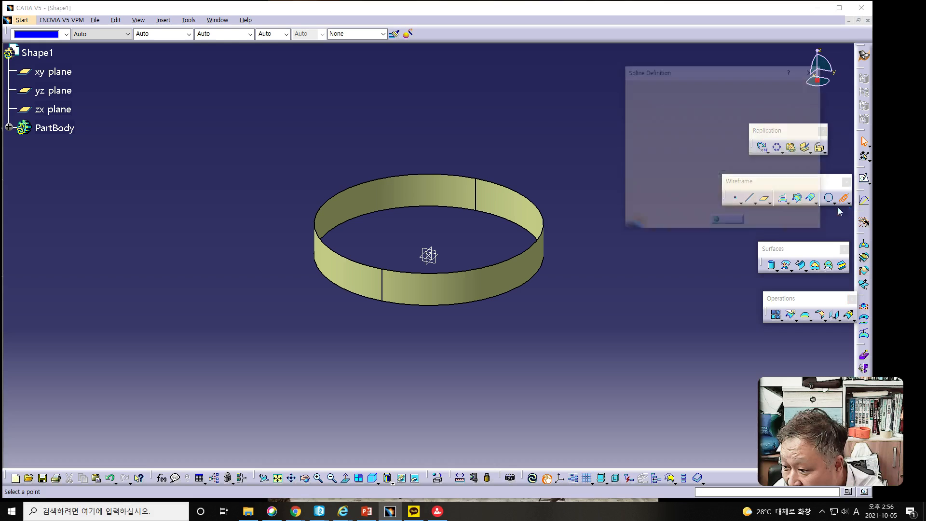
left_click(769, 222)
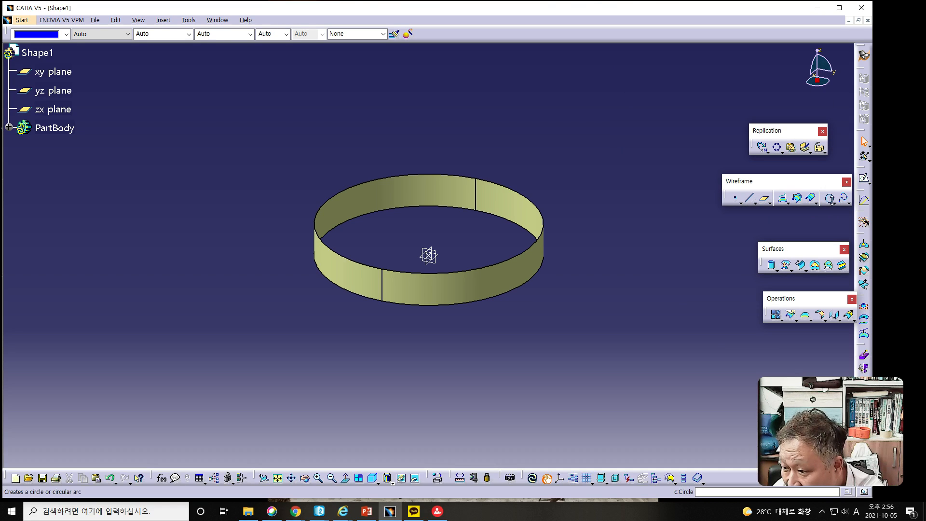
left_click_drag(756, 189, 749, 195)
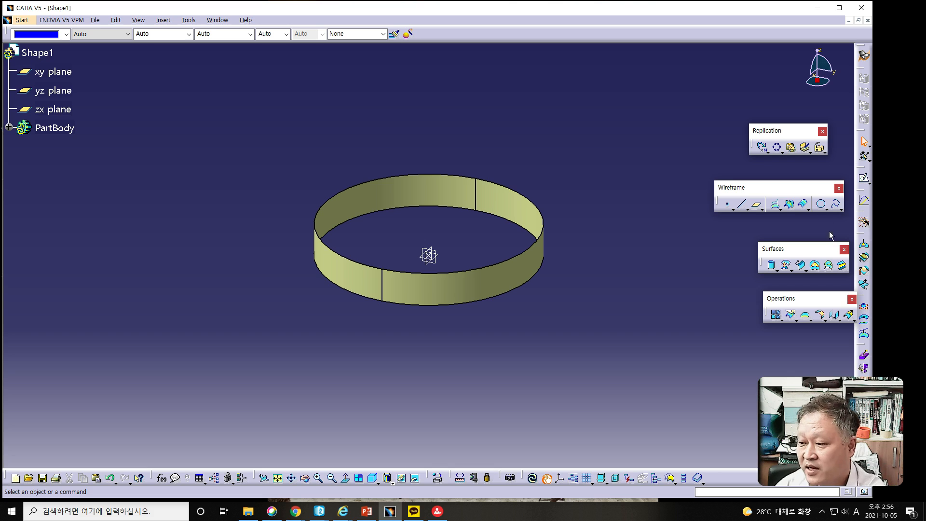
left_click(841, 210)
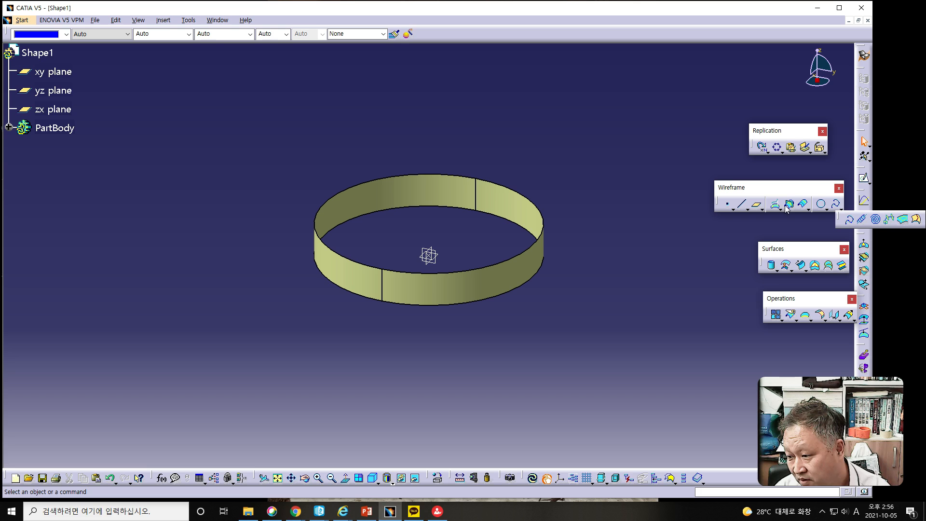
left_click(863, 220)
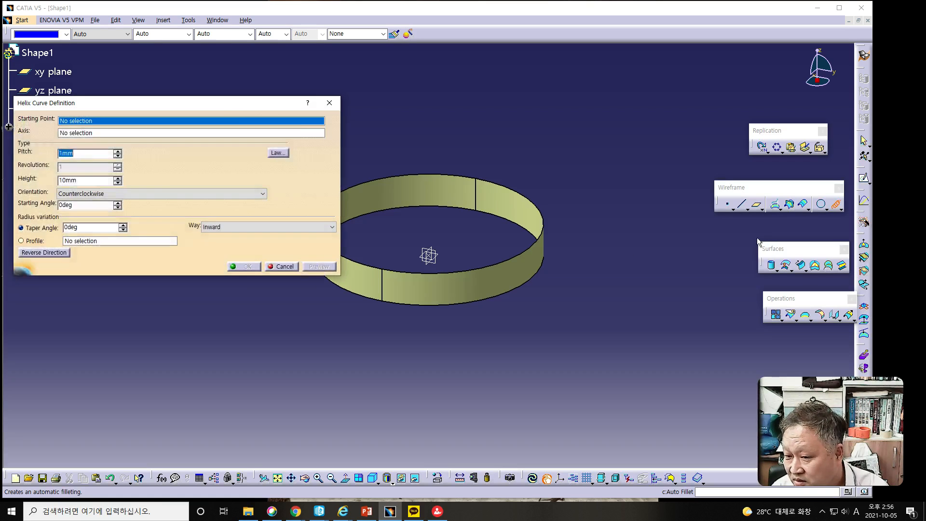
left_click_drag(235, 108, 734, 164)
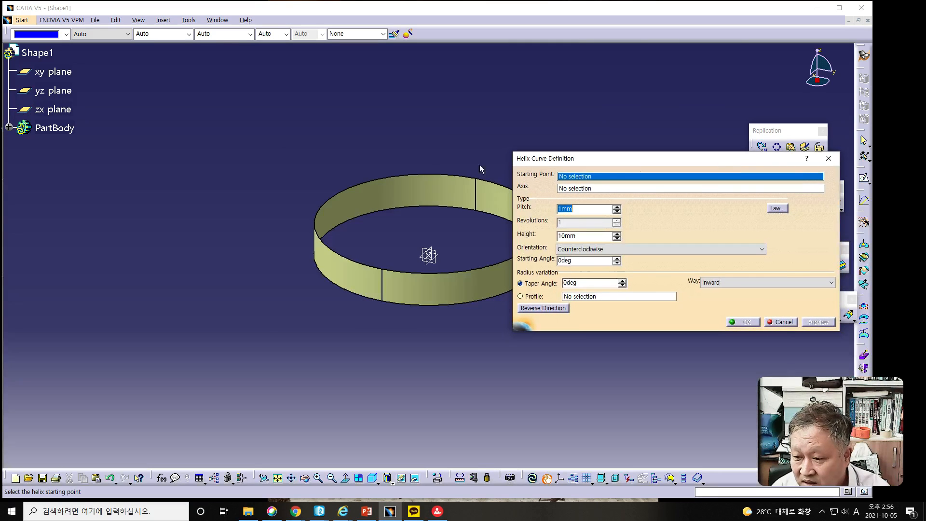
middle_click_drag(429, 151, 226, 151)
left_click_drag(598, 158, 480, 159)
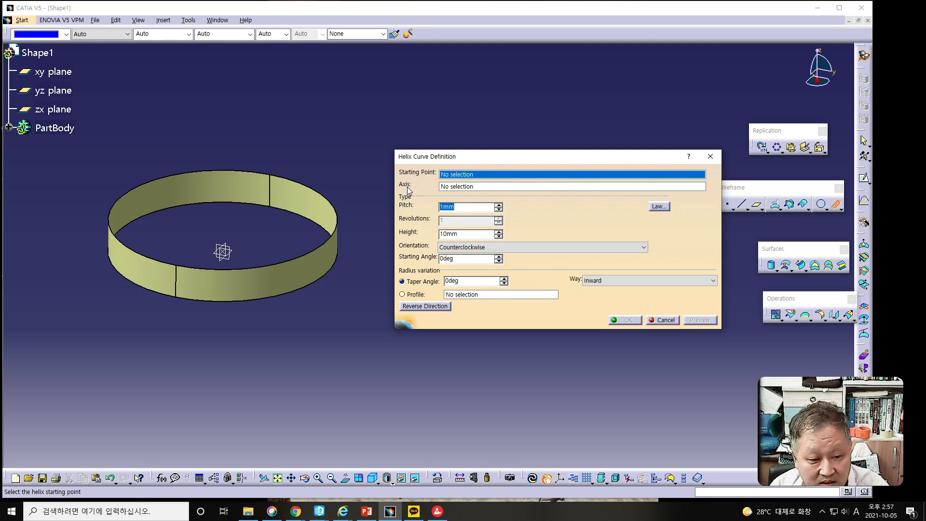
key("alt+Tab")
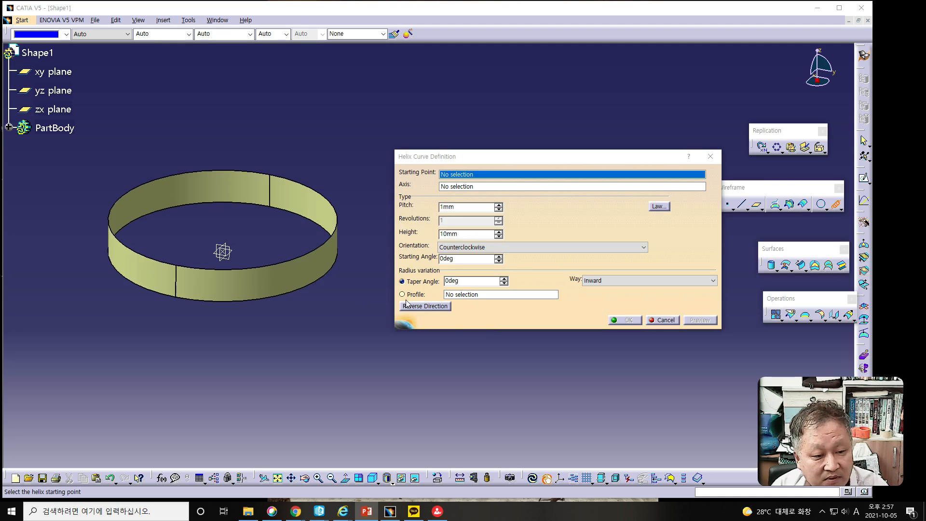
key("alt+Tab")
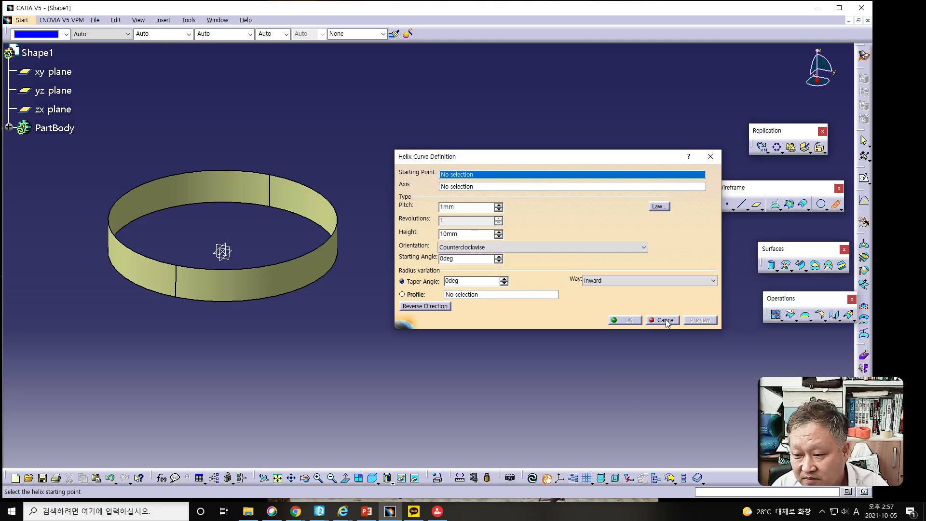
left_click(665, 321)
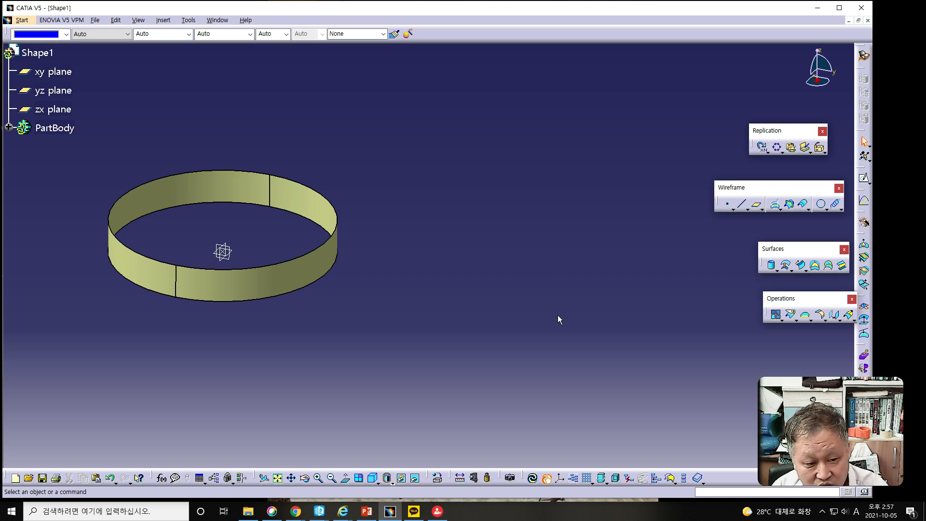
- Create a coordinate point at X 0 mm, Y 65 mm, Z 0 mm on the lower edge of the cylinder
left_click(728, 207)
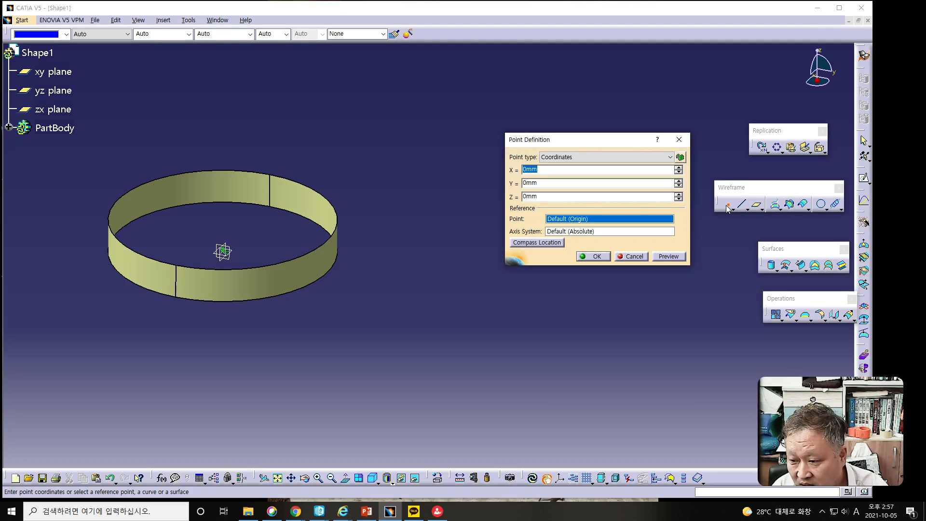
left_click(561, 184)
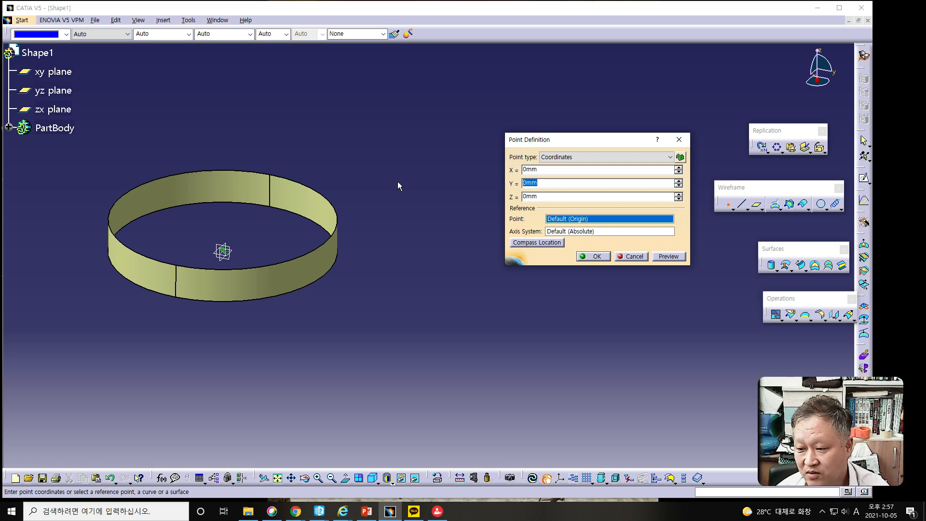
type("65")
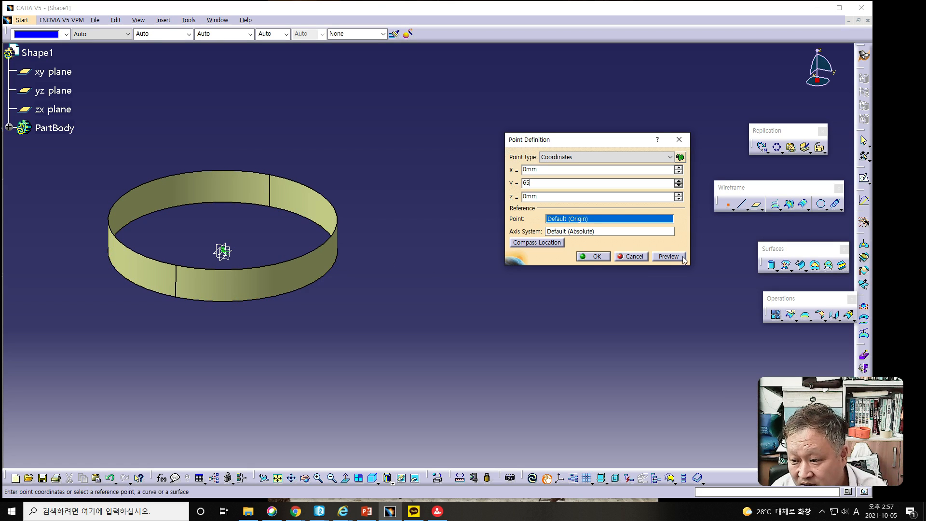
left_click(593, 257)
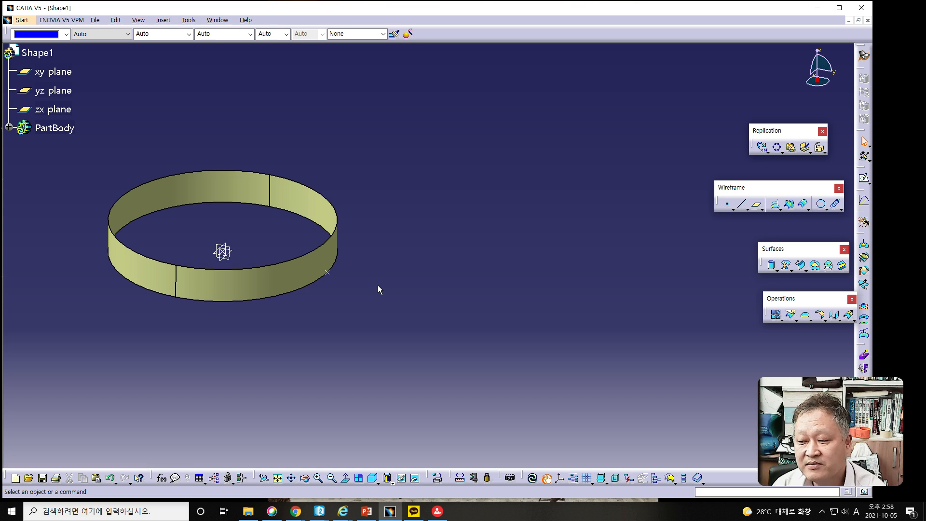
- Start a helix curve with the point on the cylinder's lower edge as starting point and the Z axis as its axis
key("alt+Tab")
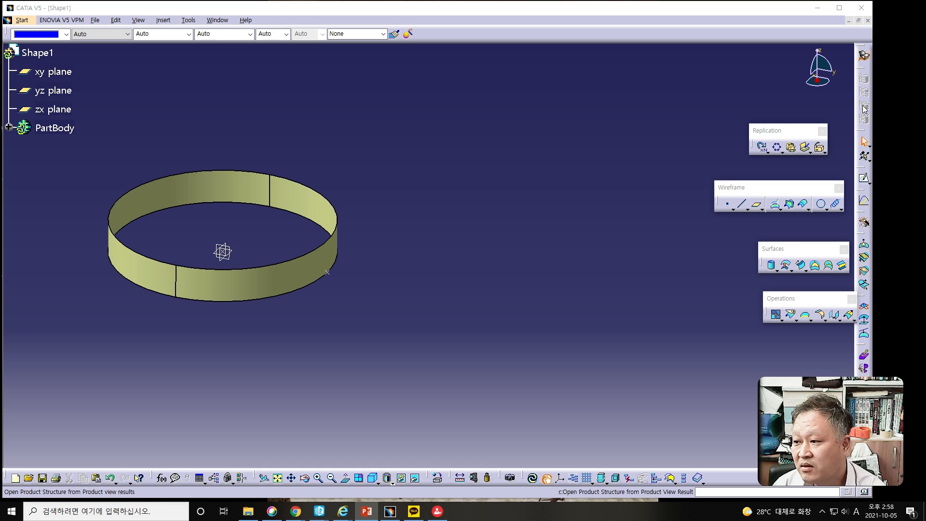
left_click(836, 205)
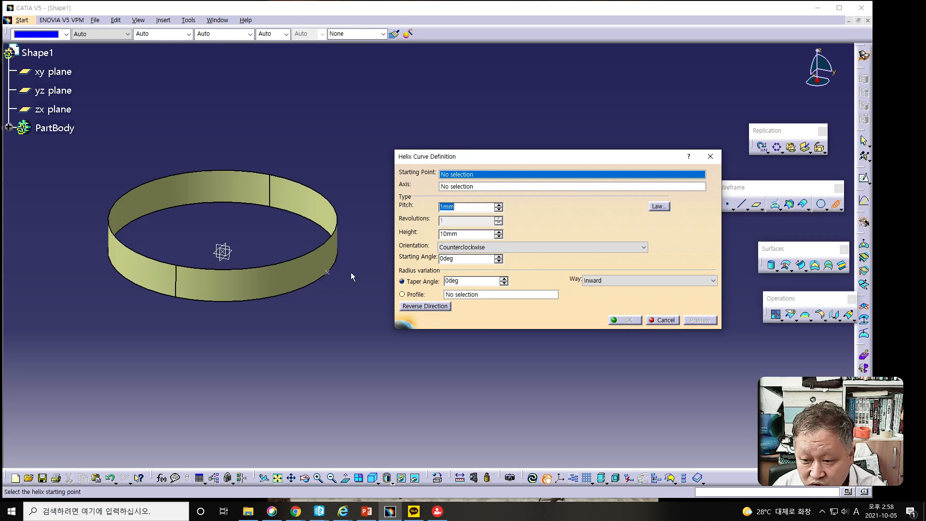
left_click(327, 274)
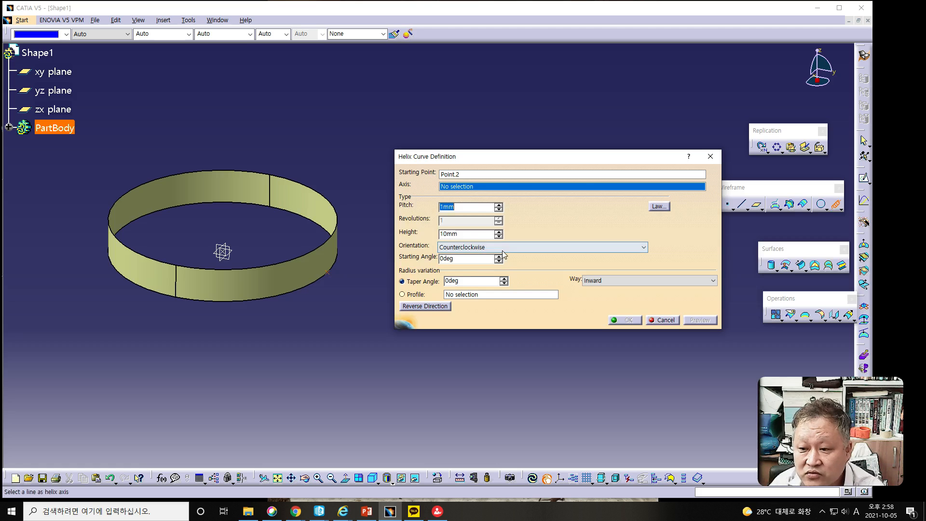
right_click(496, 188)
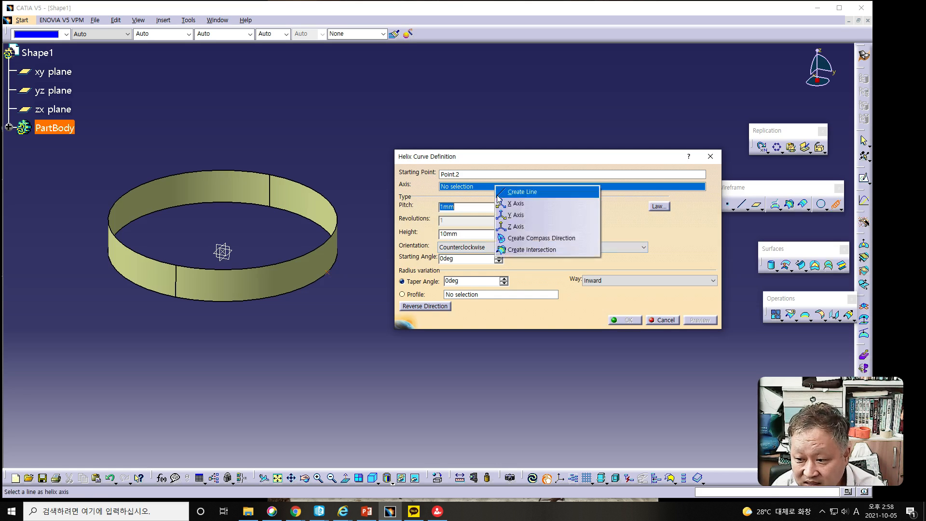
left_click(513, 228)
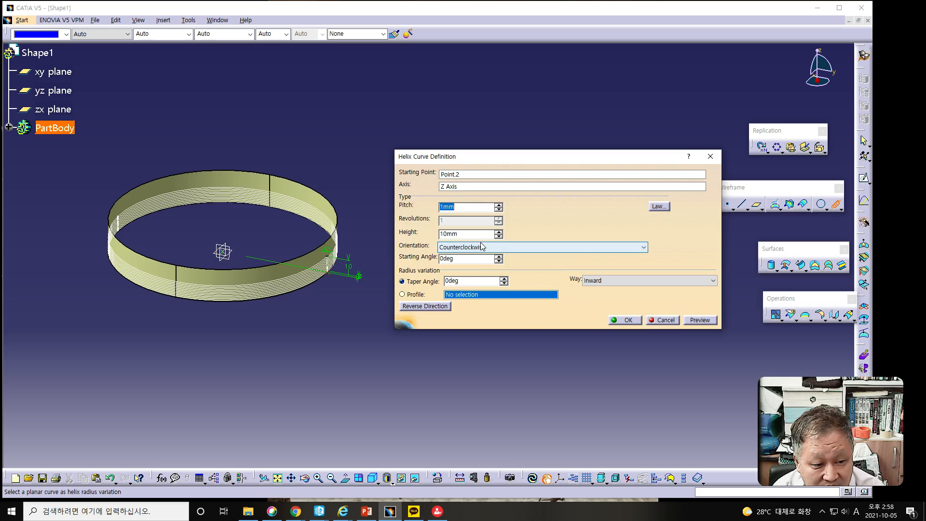
- Set the helix pitch to 10 mm and the height to 20 mm, and preview the curve
type("10")
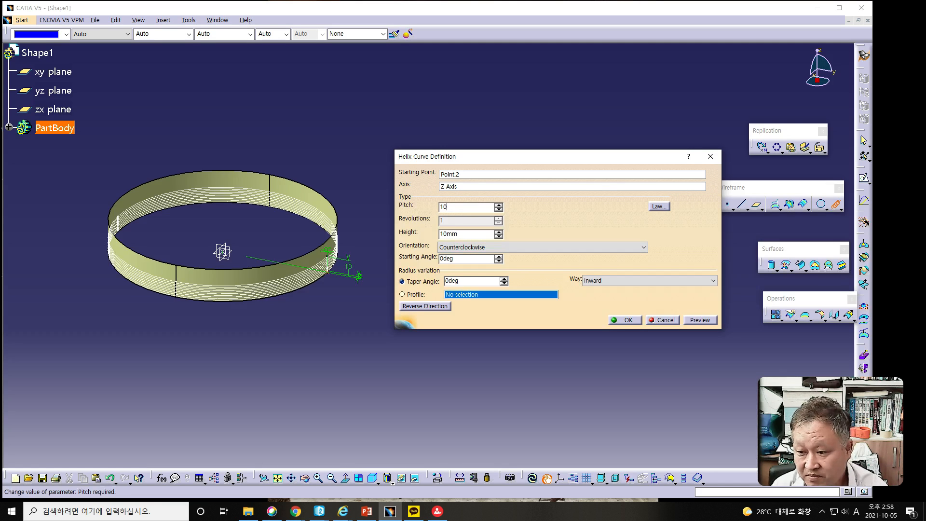
left_click(700, 321)
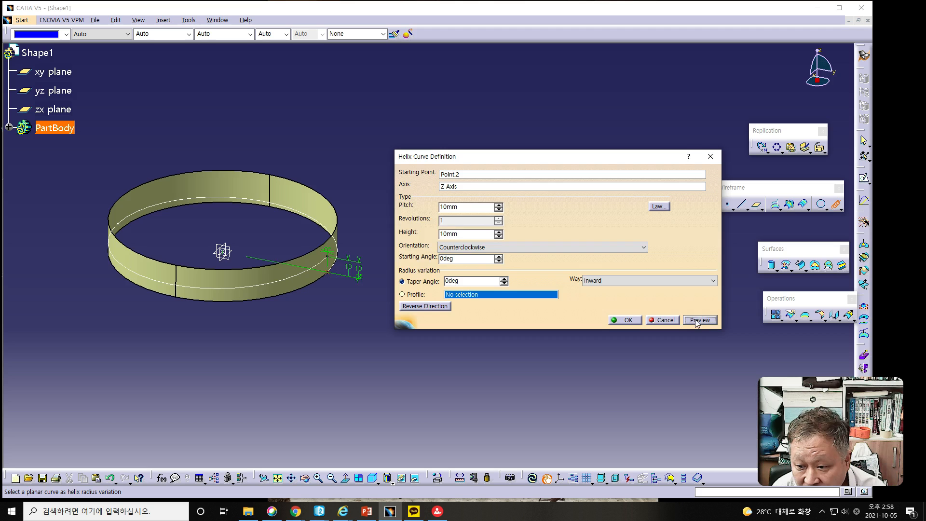
double_click(478, 234)
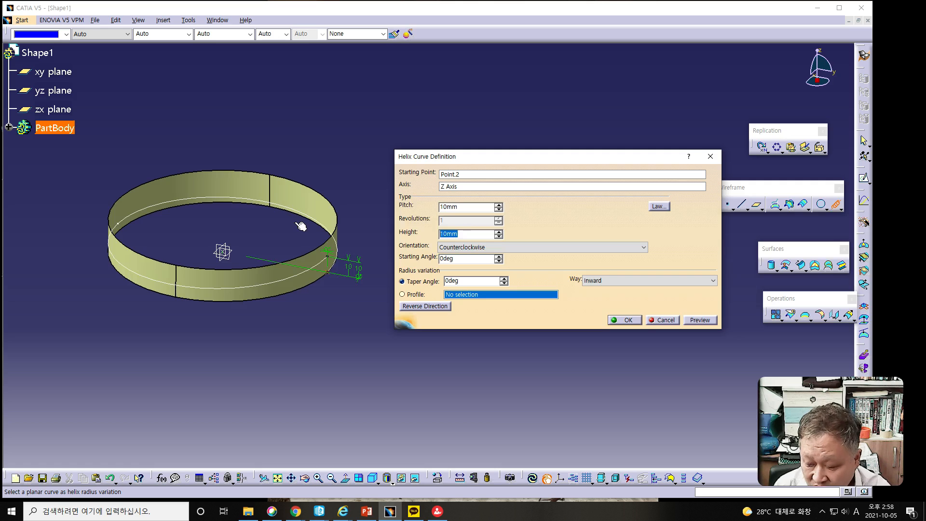
type("20")
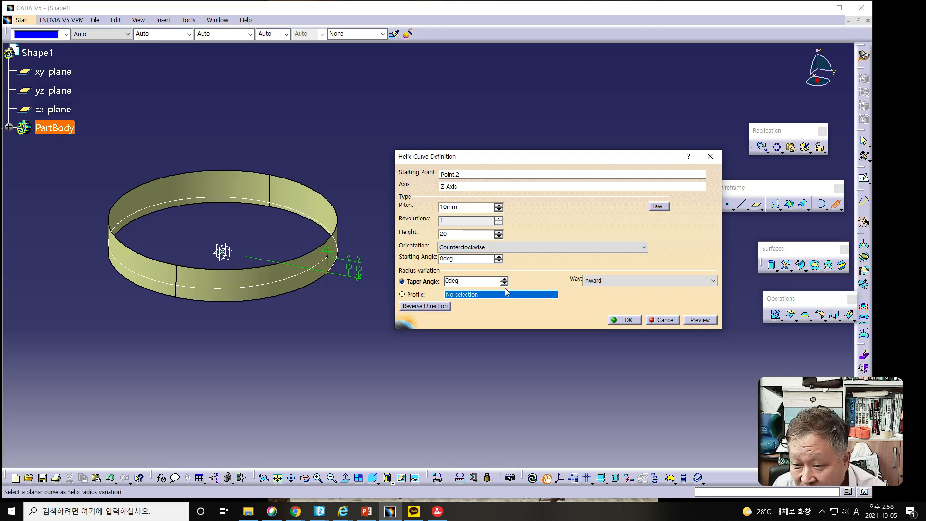
left_click(695, 321)
- Set the helix pitch to 5 mm and the height to 100 mm, previewing the curve
left_click(458, 207)
left_click_drag(457, 206, 374, 202)
type("5")
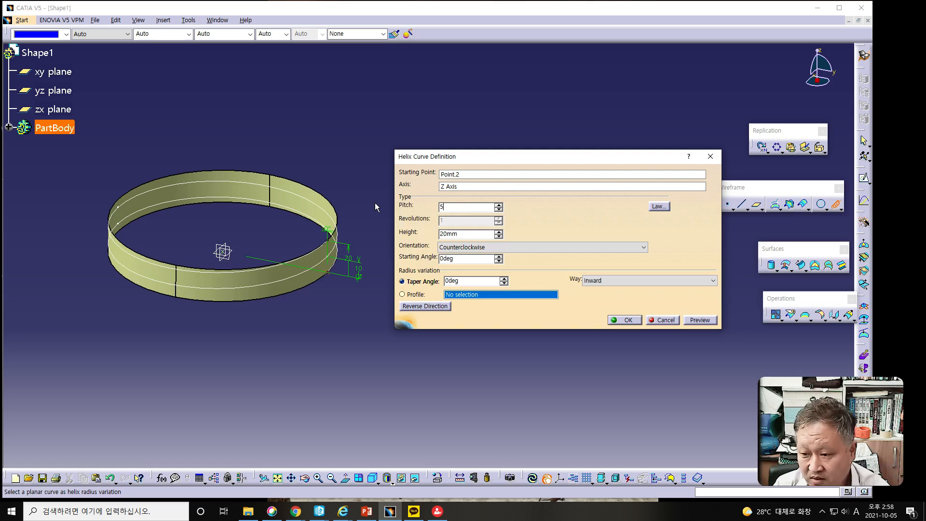
left_click(699, 320)
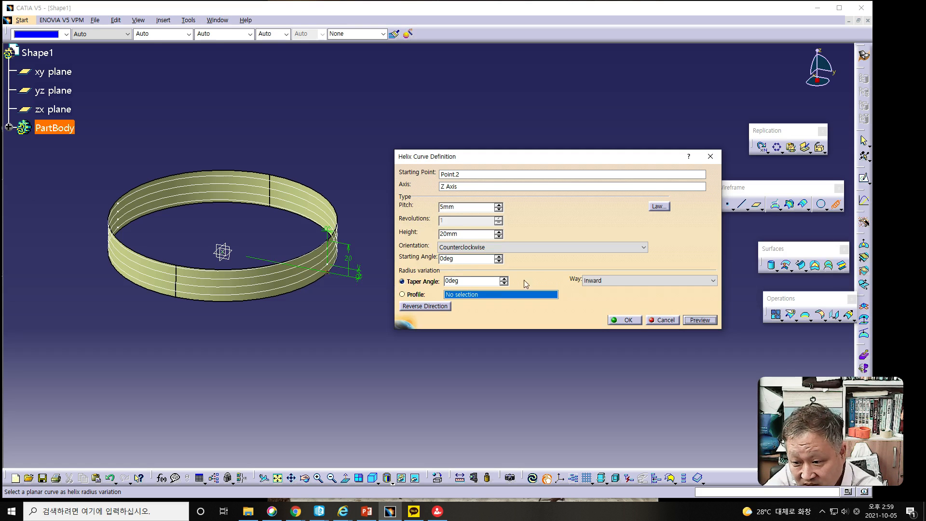
double_click(465, 234)
type("100")
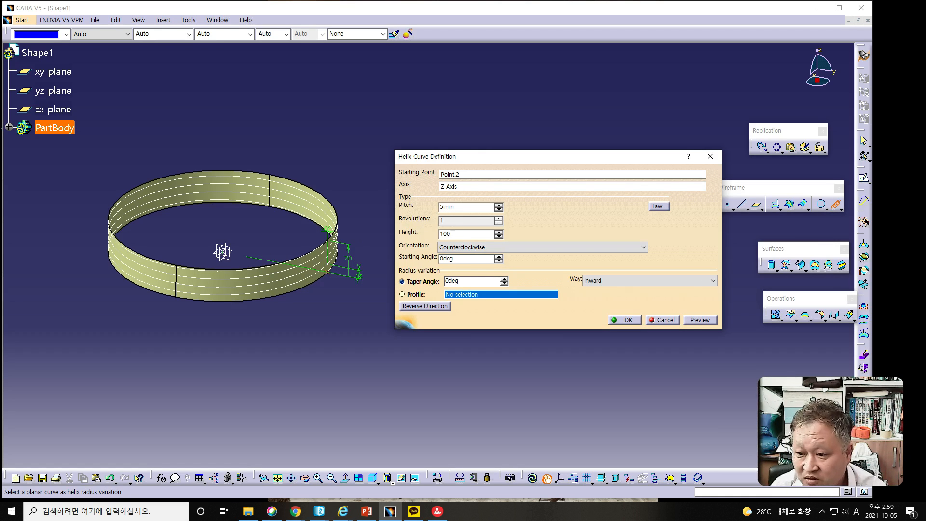
left_click(709, 320)
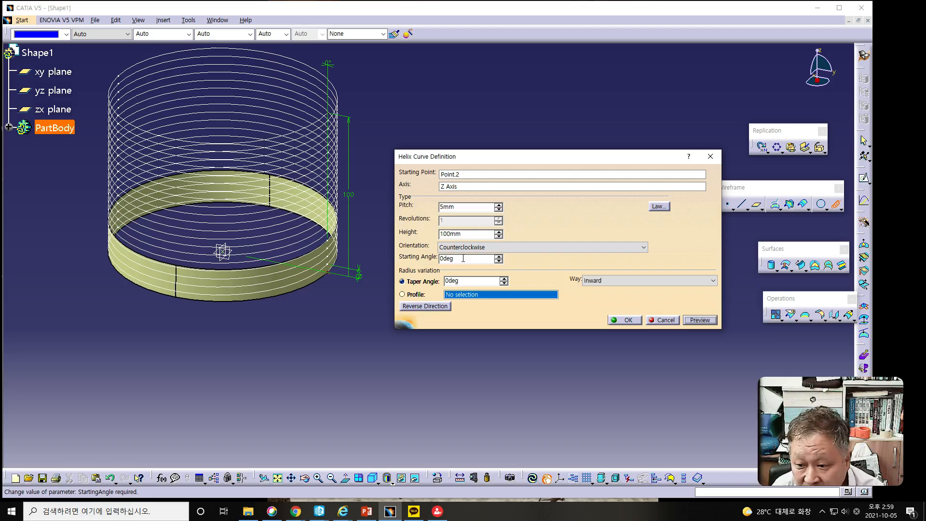
- Set the helix taper angle to 10 deg with the inward way and preview the tapered curve
left_click_drag(473, 281, 346, 276)
type("1")
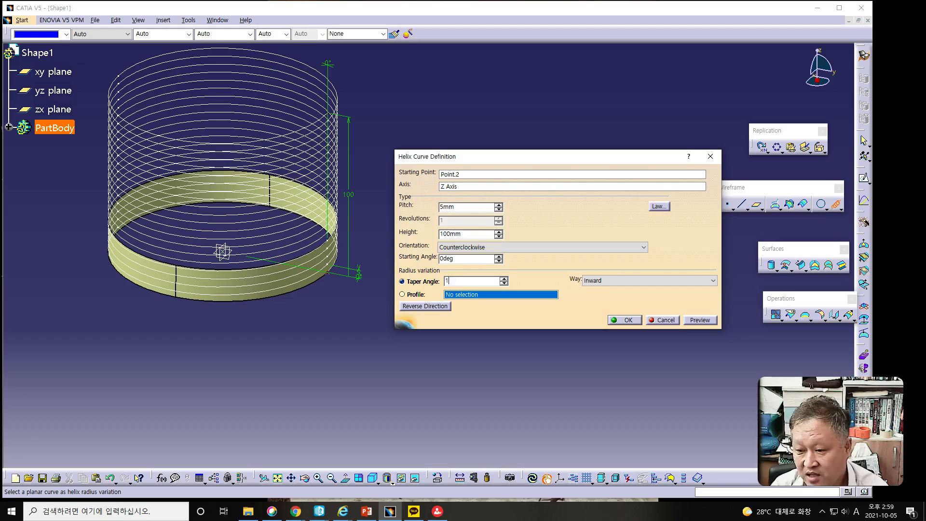
left_click(698, 321)
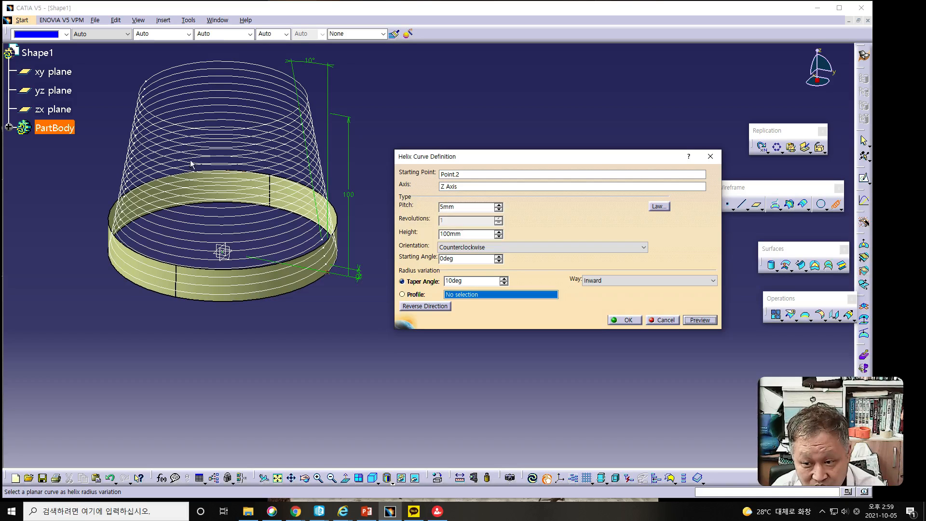
left_click(203, 186)
middle_click_drag(204, 186, 244, 210)
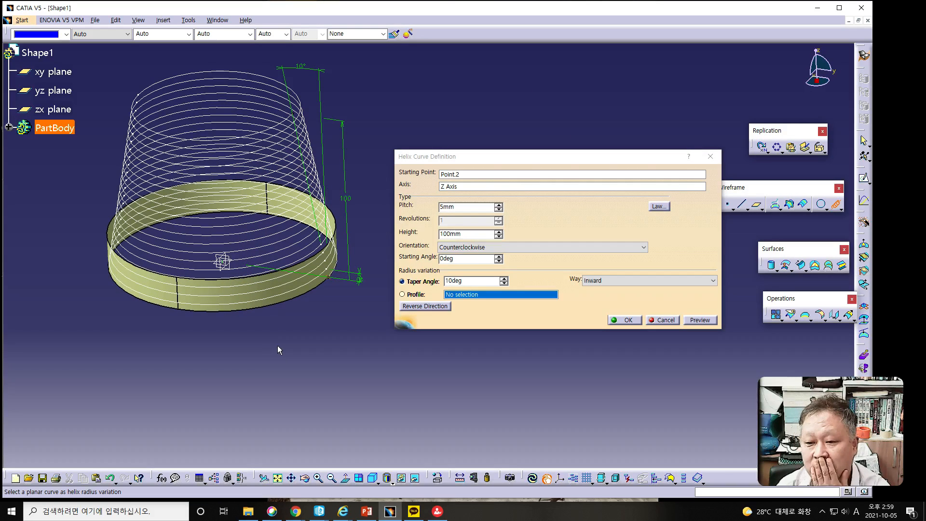
- Set the helix pitch to 120 mm and the height to 20 mm
left_click(467, 208)
double_click(467, 208)
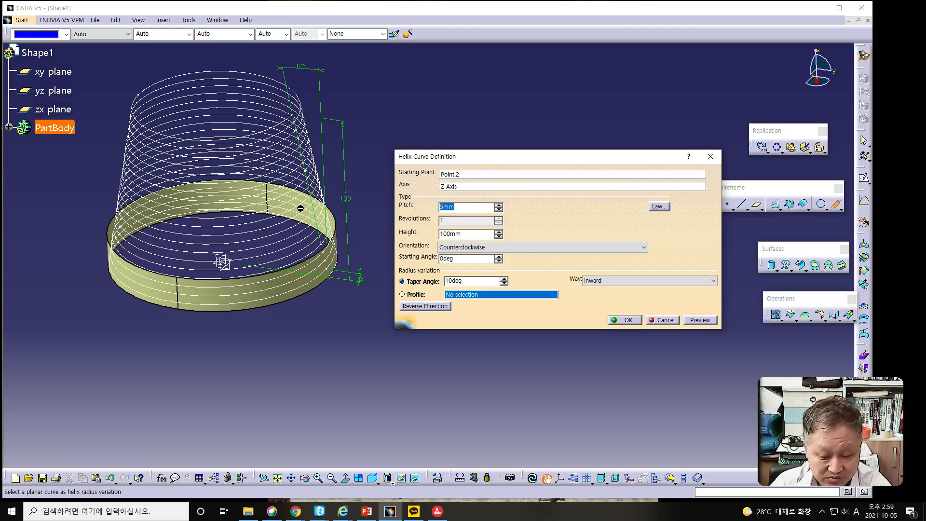
type("120")
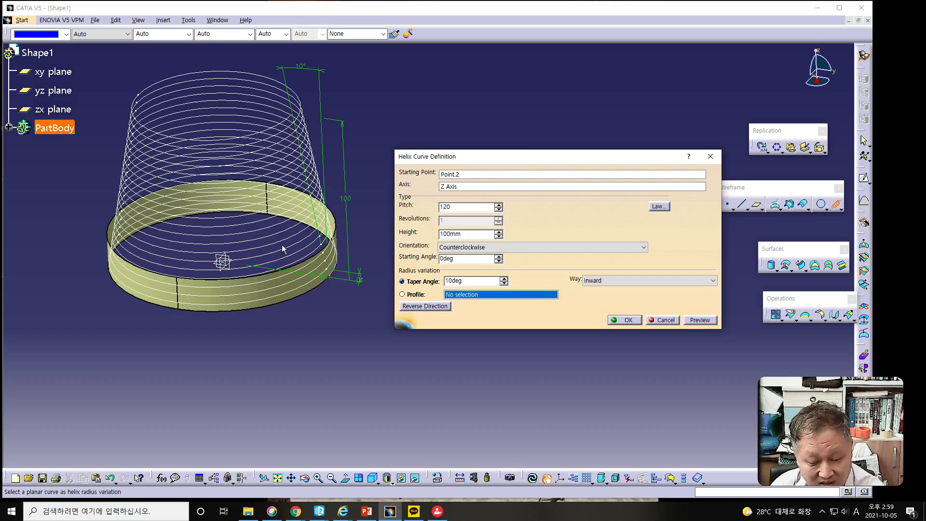
left_click(481, 235)
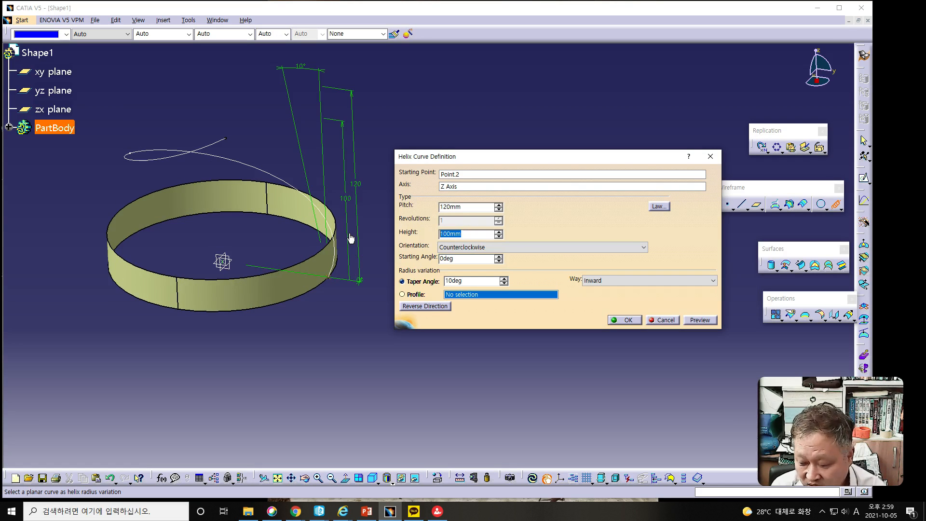
key("BackSpace")
key("BackSpace")
key("BackSpace")
key("BackSpace")
key("BackSpace")
type("20")
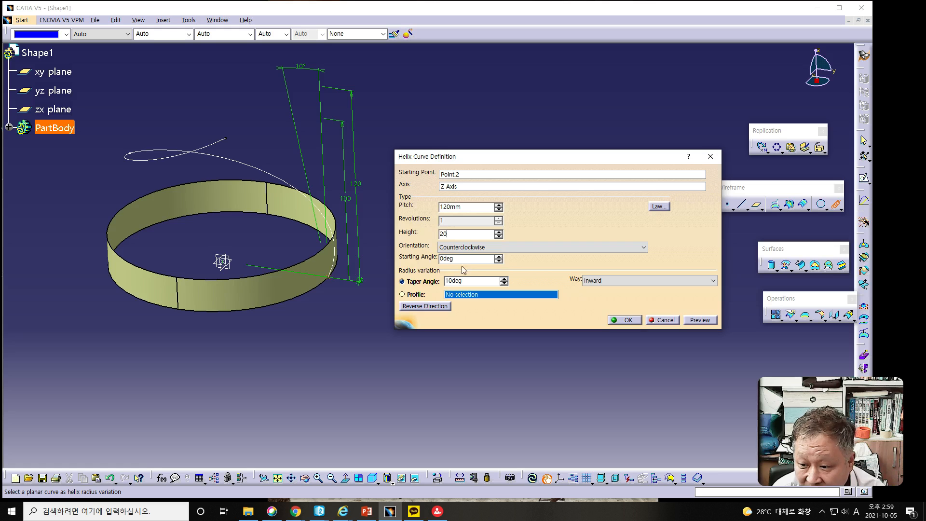
- Set the helix taper angle to 0 deg and preview the curve on the cylinder wall
left_click_drag(470, 281, 400, 285)
type("0")
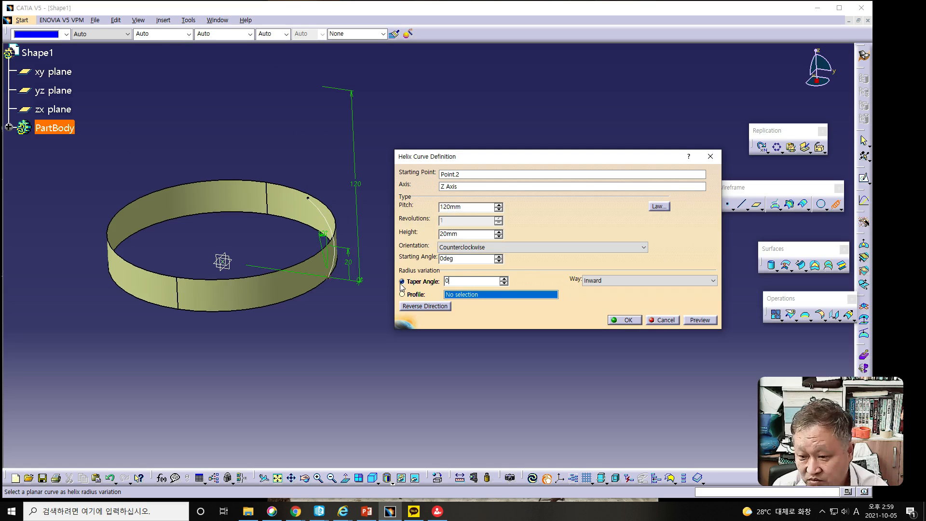
left_click(703, 320)
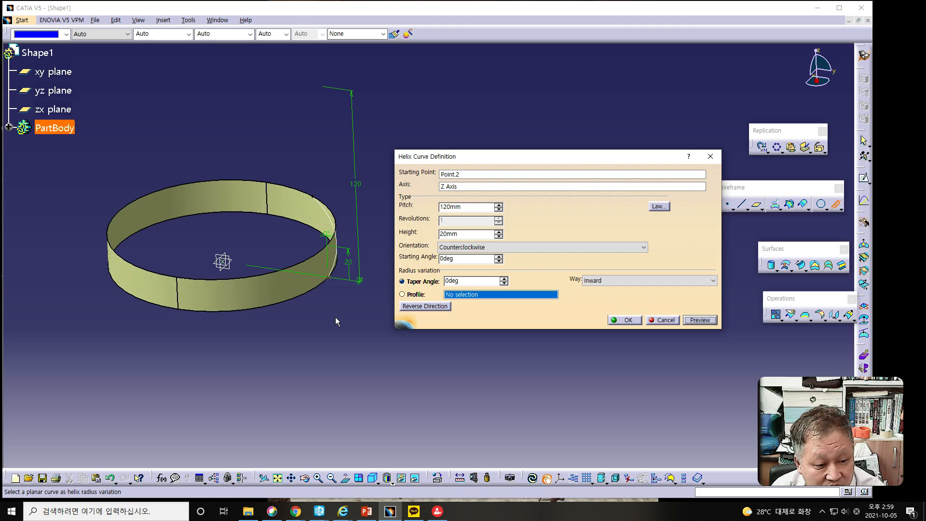
- Set the helix pitch to 100 mm and preview the curve's slope
middle_click_drag(377, 343, 297, 331)
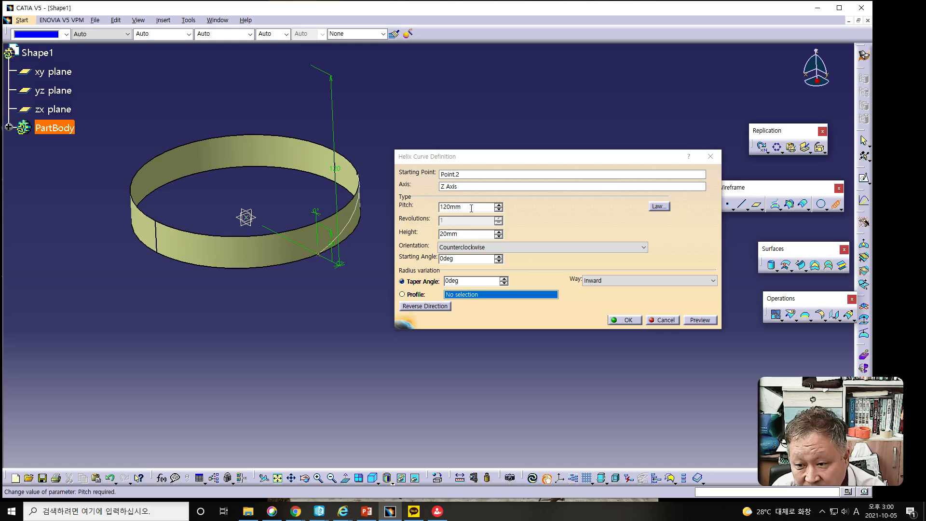
middle_click_drag(315, 329, 359, 328)
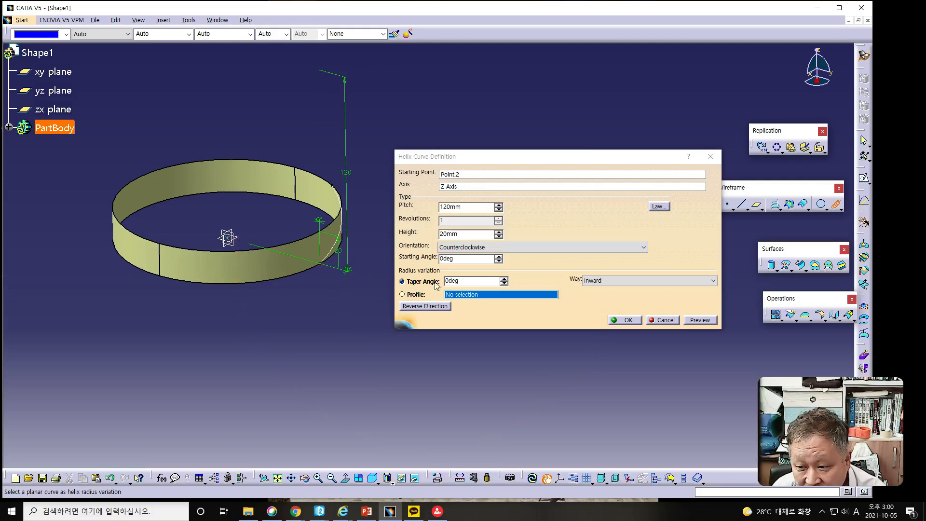
double_click(465, 206)
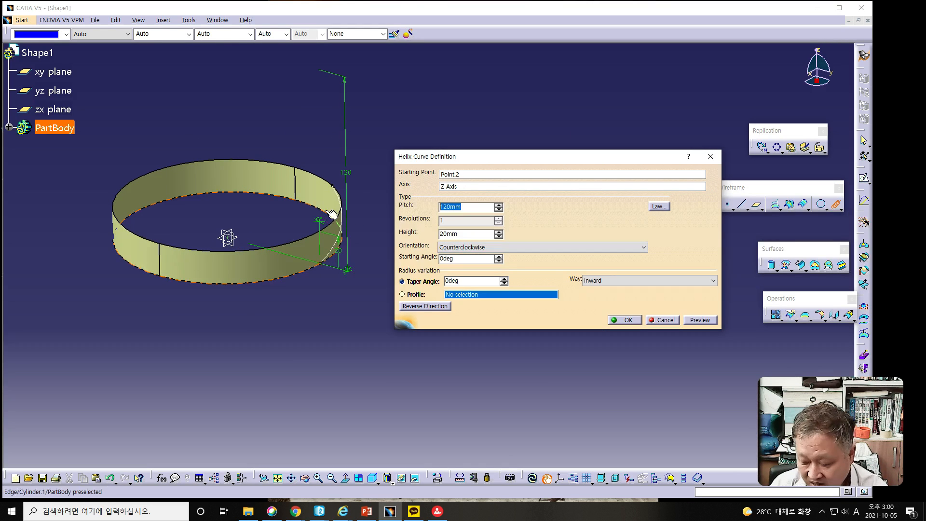
type("100")
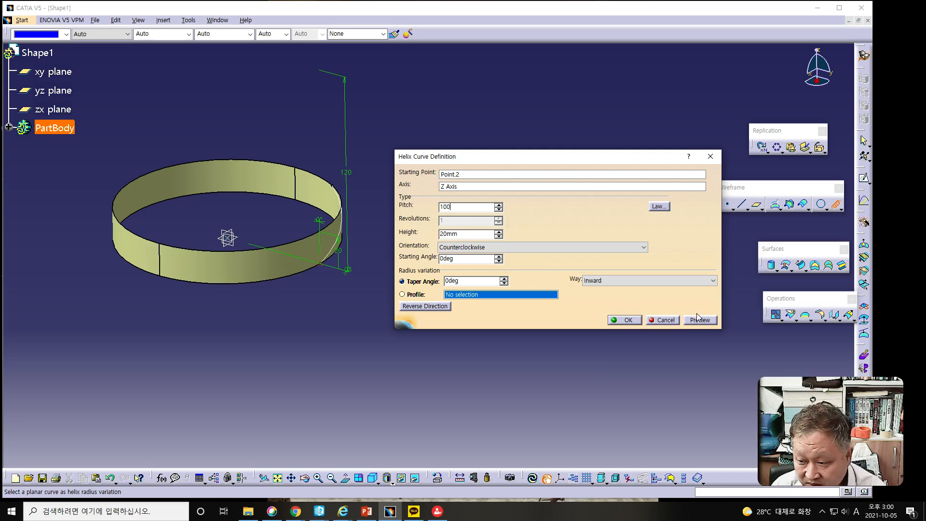
left_click(698, 321)
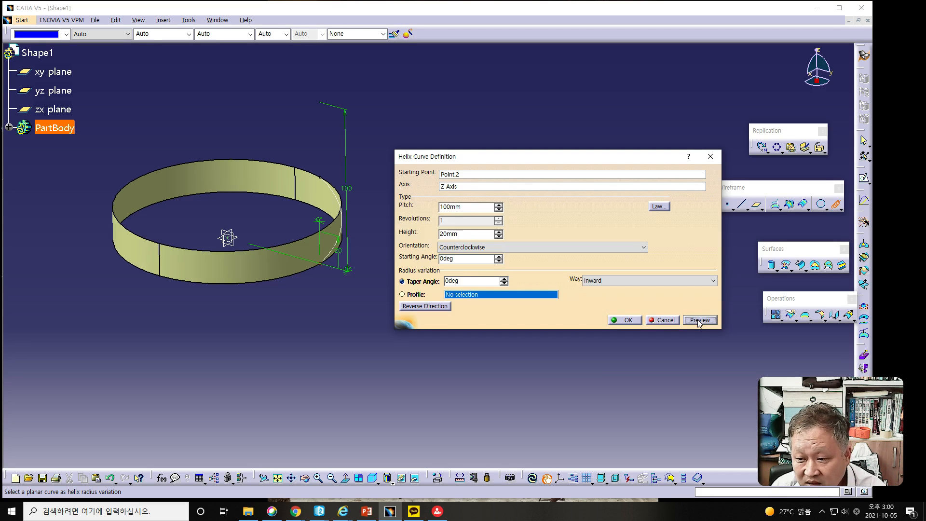
- Change the pitch dimension shown on the model to 120 mm
double_click(347, 189)
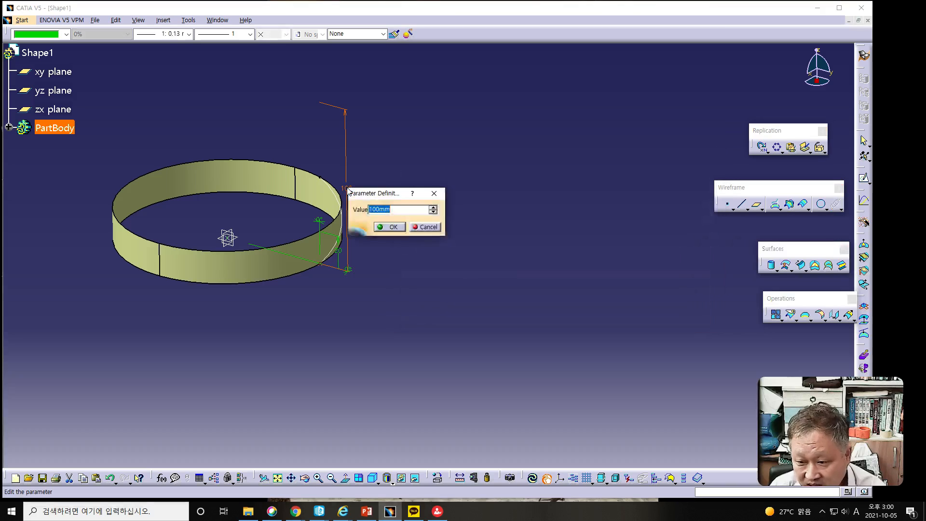
type("120")
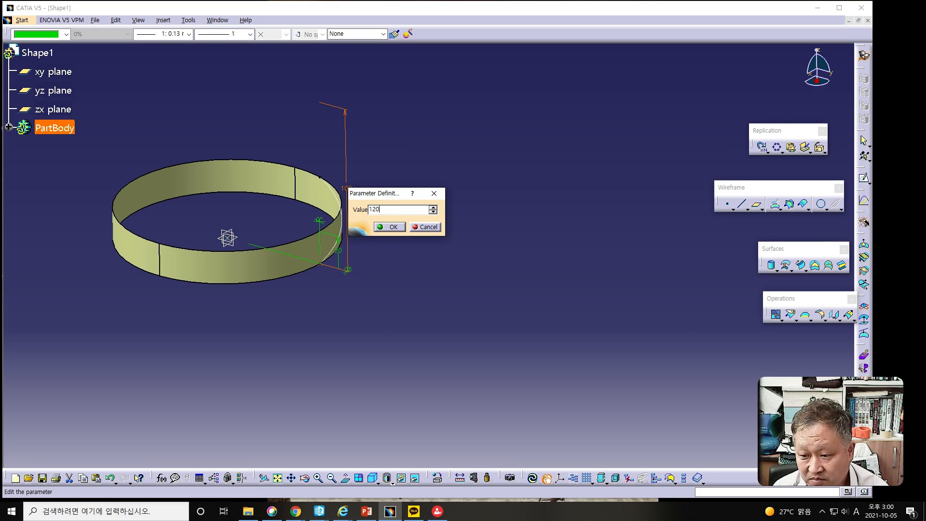
key("Return")
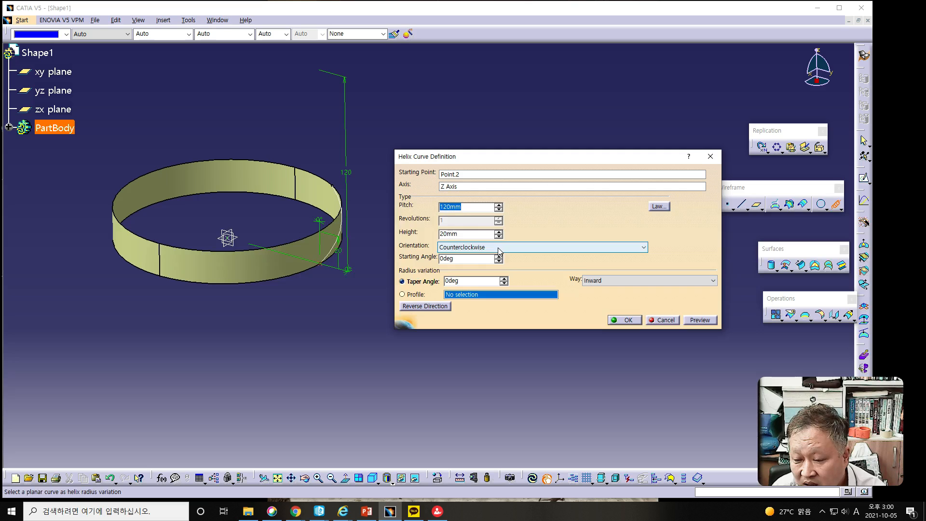
- Set the helix pitch to 200 mm and preview the steeper curve
middle_click_drag(343, 267, 264, 279)
middle_click_drag(337, 259, 296, 290)
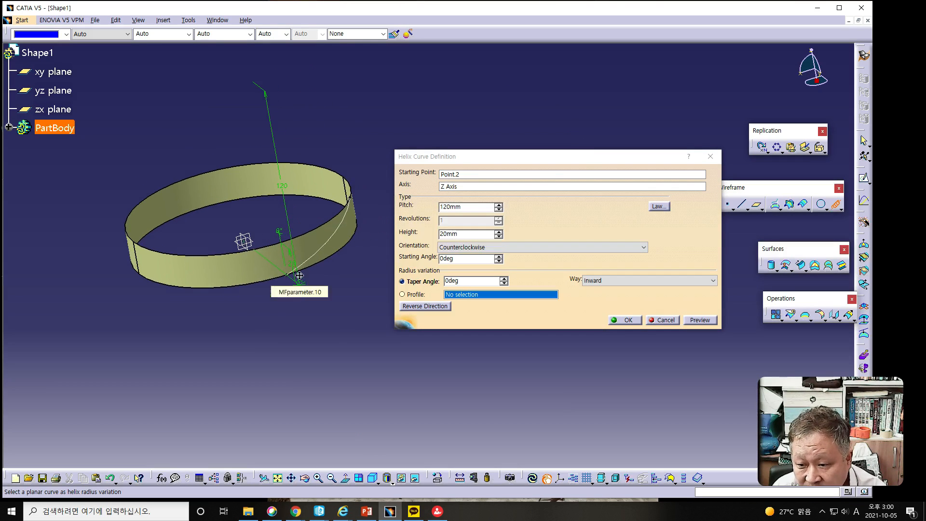
double_click(463, 207)
type("200")
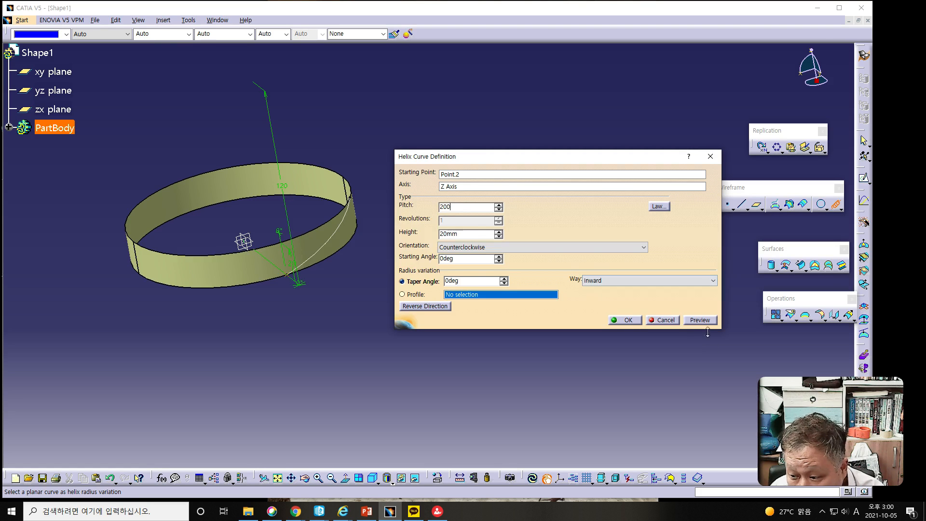
left_click(701, 321)
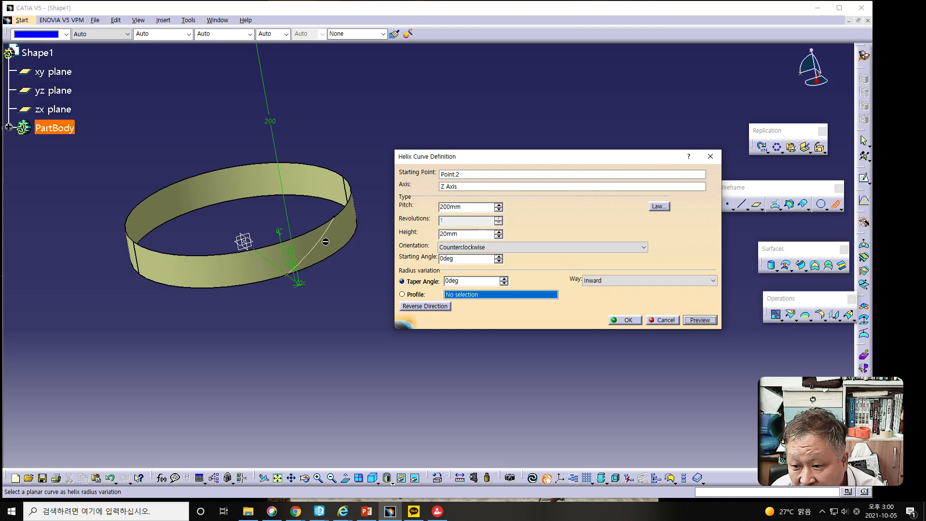
- Set the helix pitch to 120 mm, preview the curve and create the helix
double_click(473, 207)
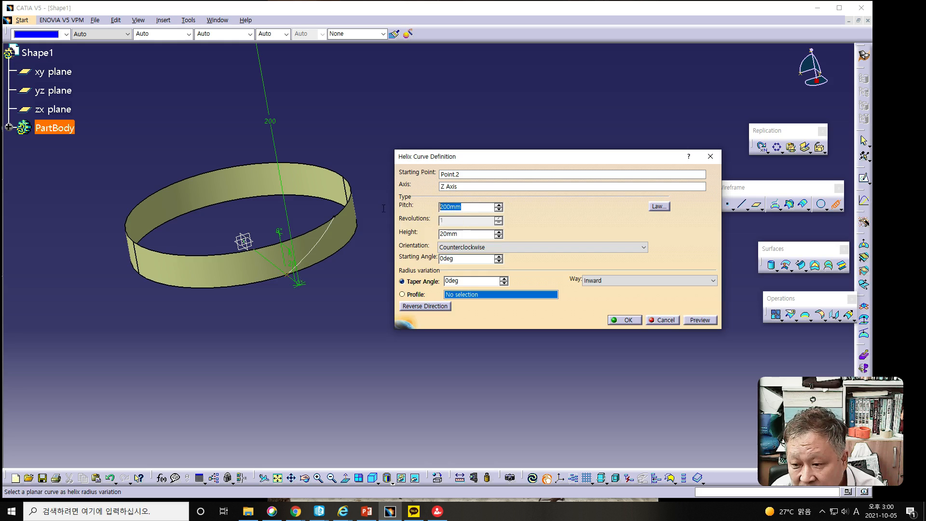
type("120")
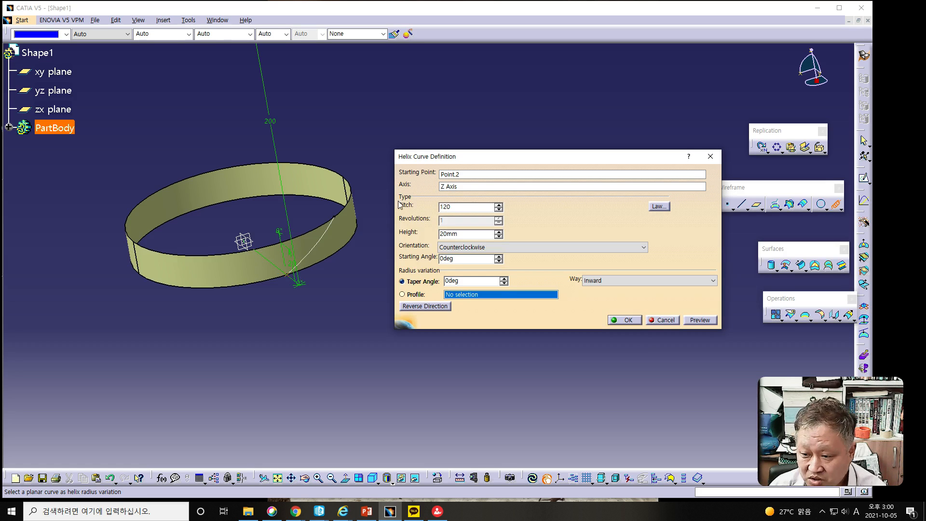
left_click(701, 320)
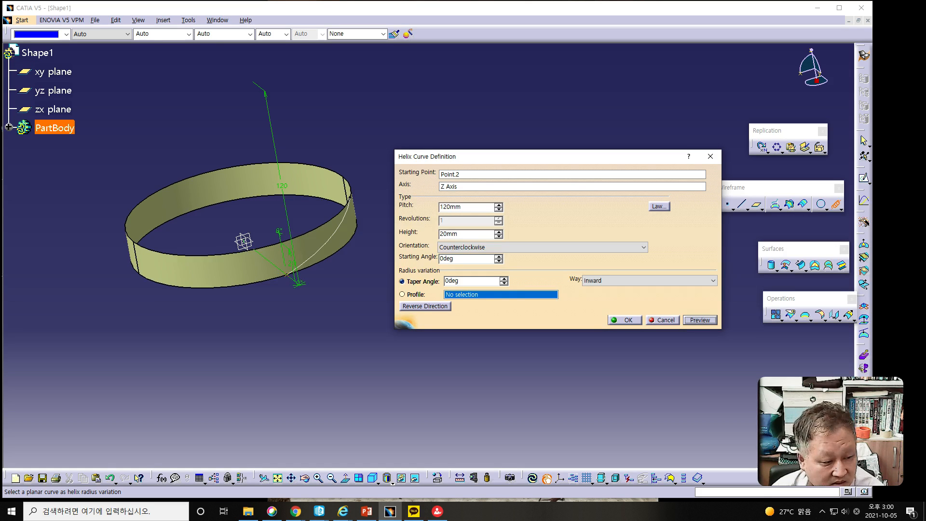
key("alt+Tab")
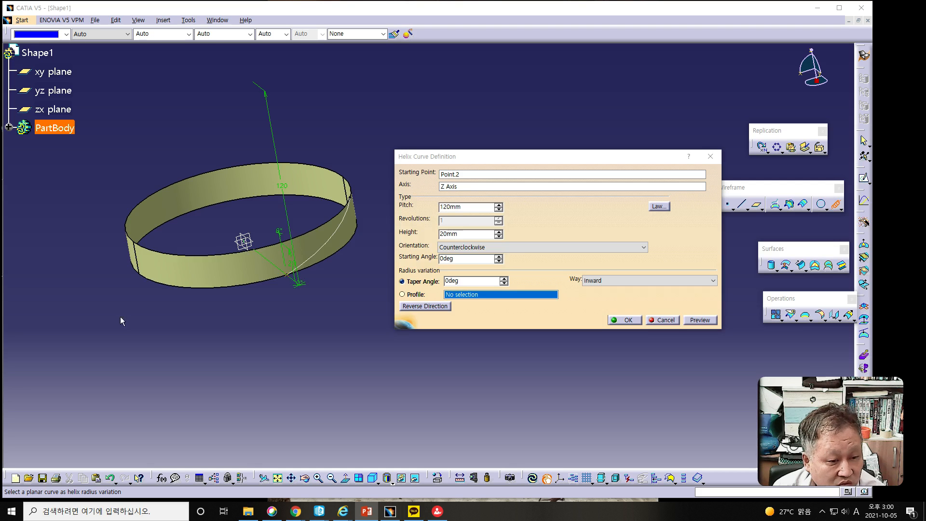
key("alt+Tab")
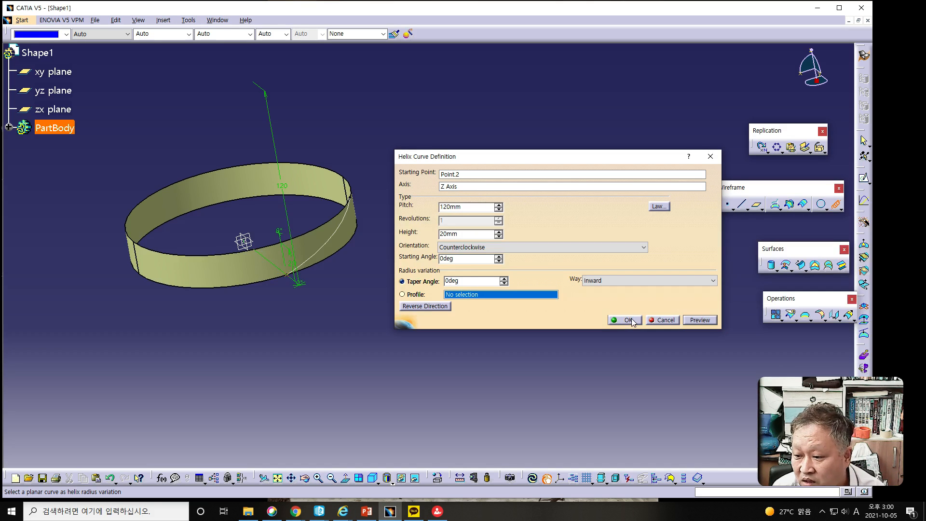
left_click(627, 320)
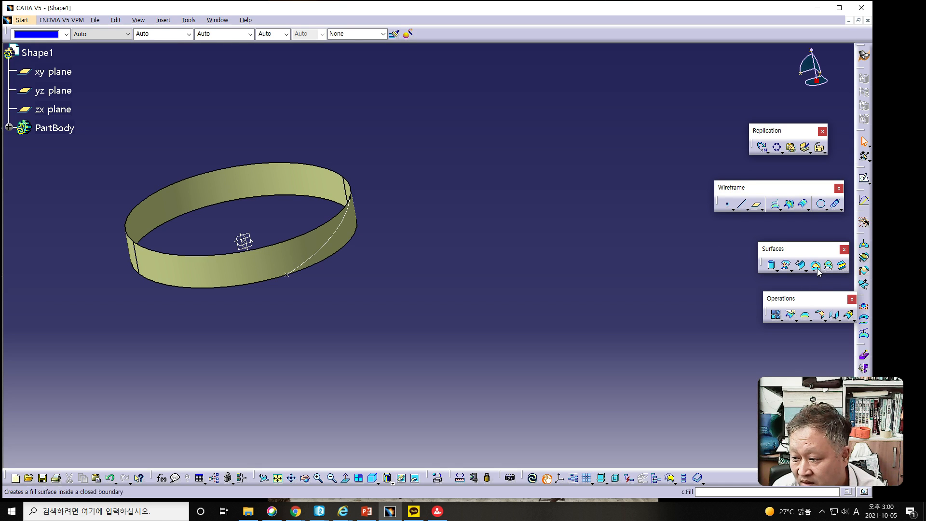
- Start a line-profile swept surface with reference surface, using the helix as guide curve and the cylinder as reference surface
left_click(800, 265)
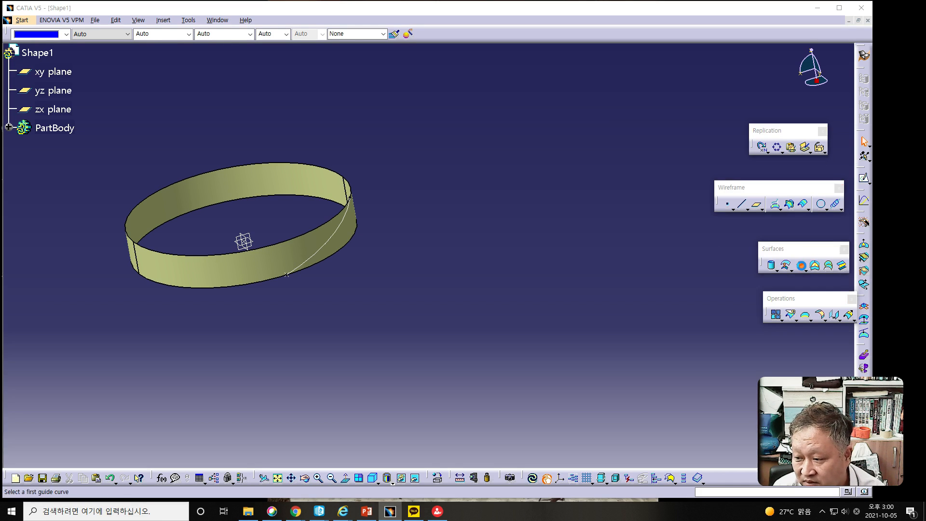
left_click_drag(722, 85, 596, 87)
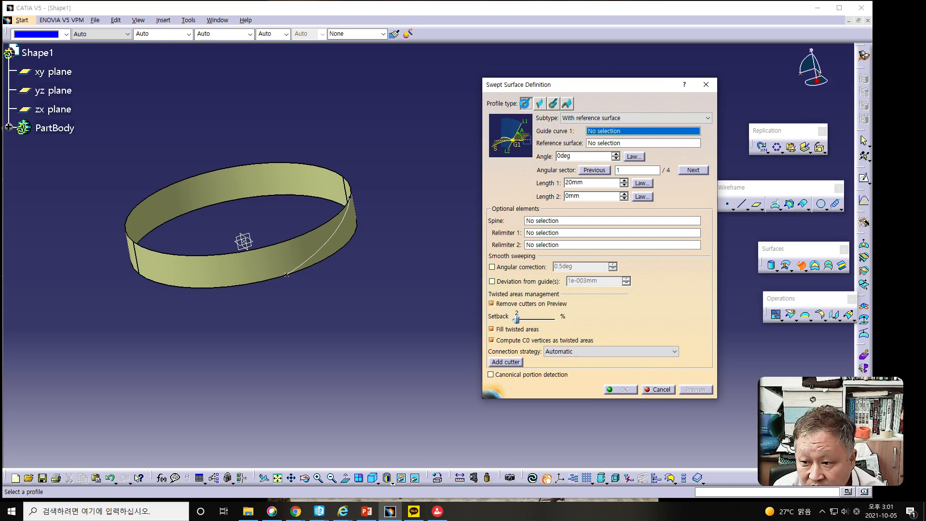
left_click(525, 103)
left_click(540, 104)
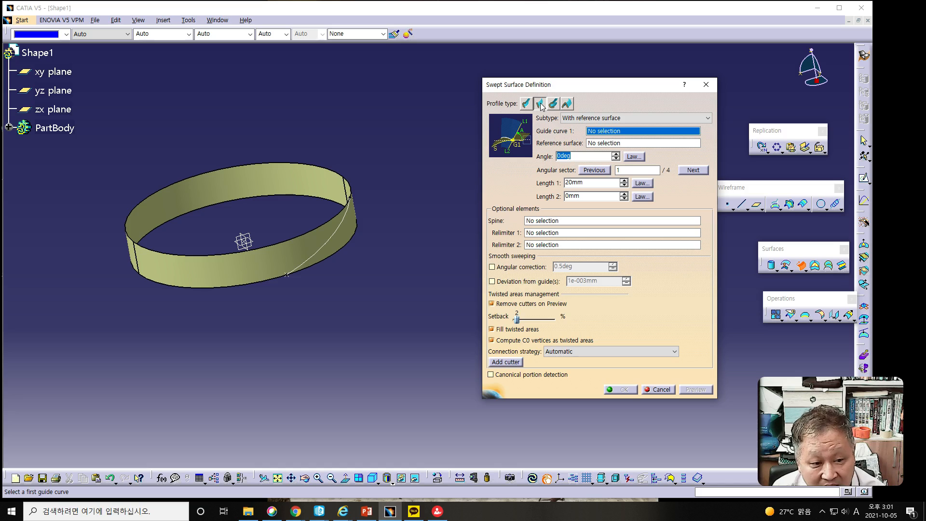
left_click(579, 119)
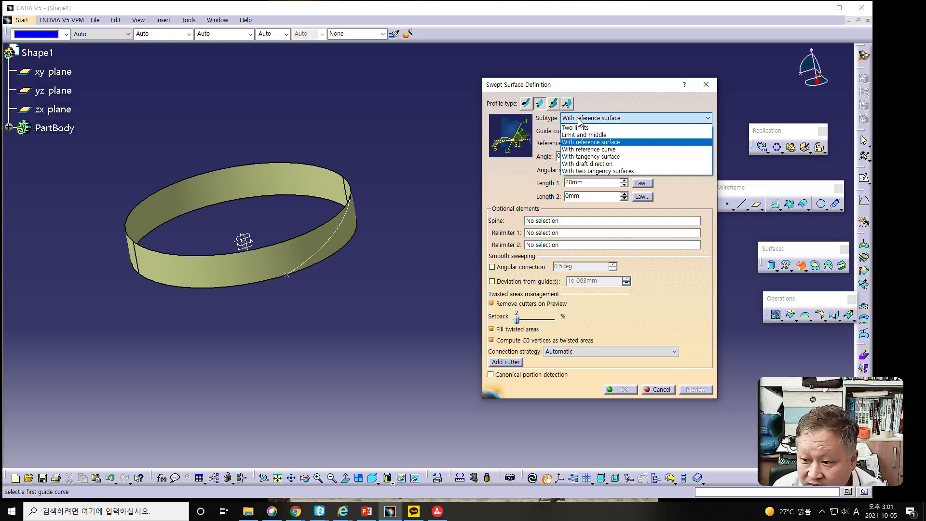
left_click(589, 142)
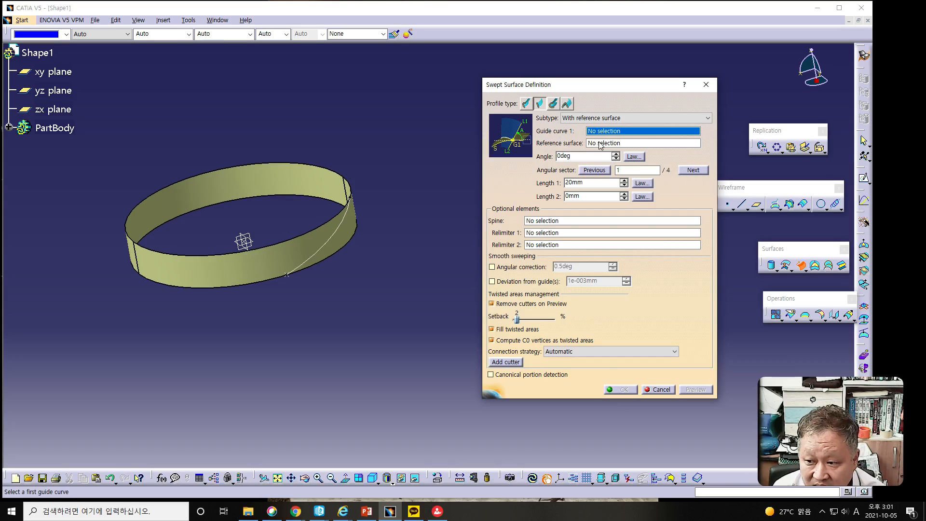
left_click(338, 232)
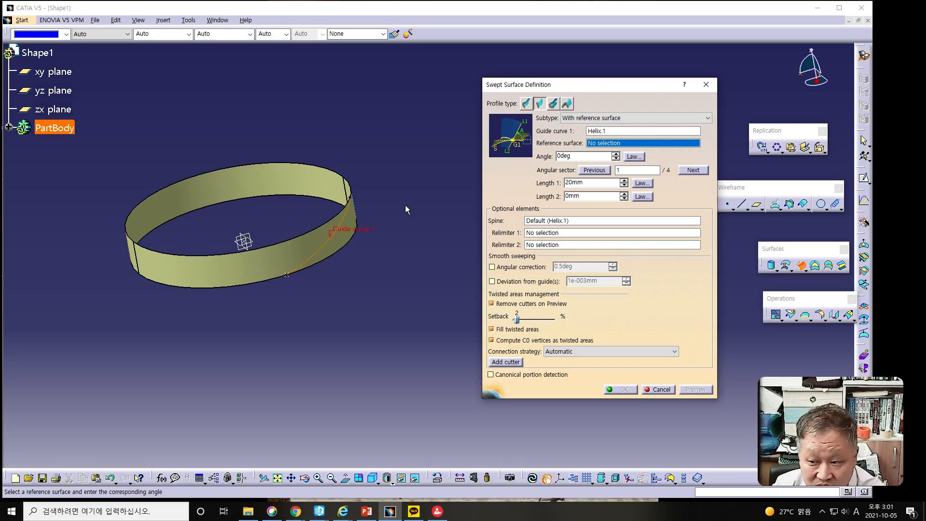
left_click(273, 256)
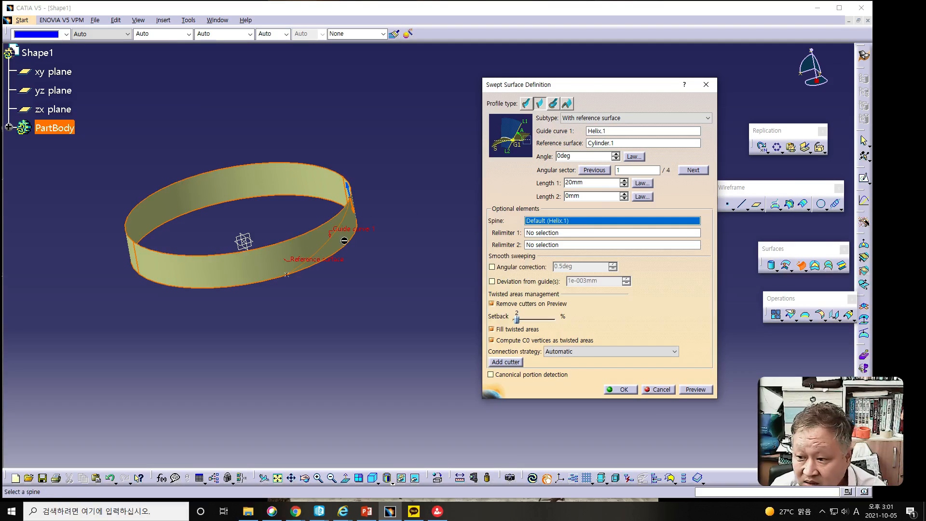
- Set the sweep's Length 1 to 250 mm and preview the surface
double_click(594, 184)
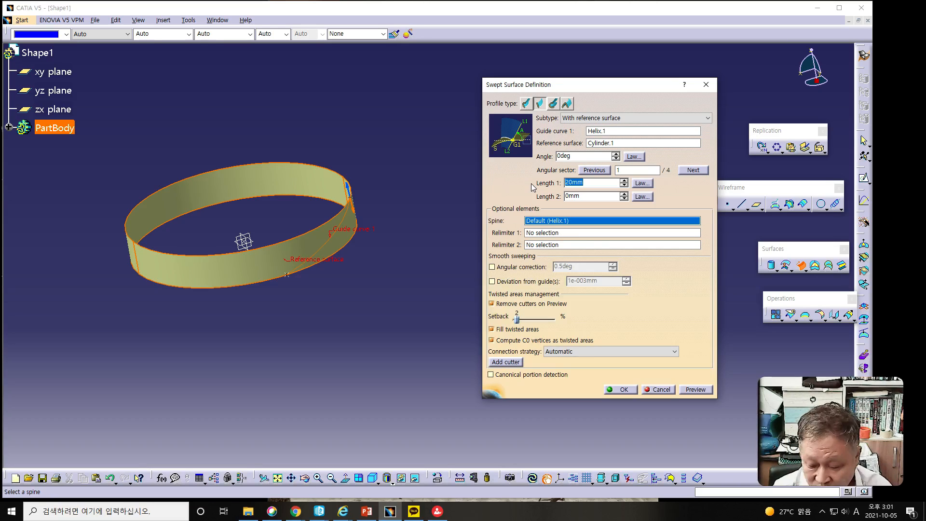
type("250")
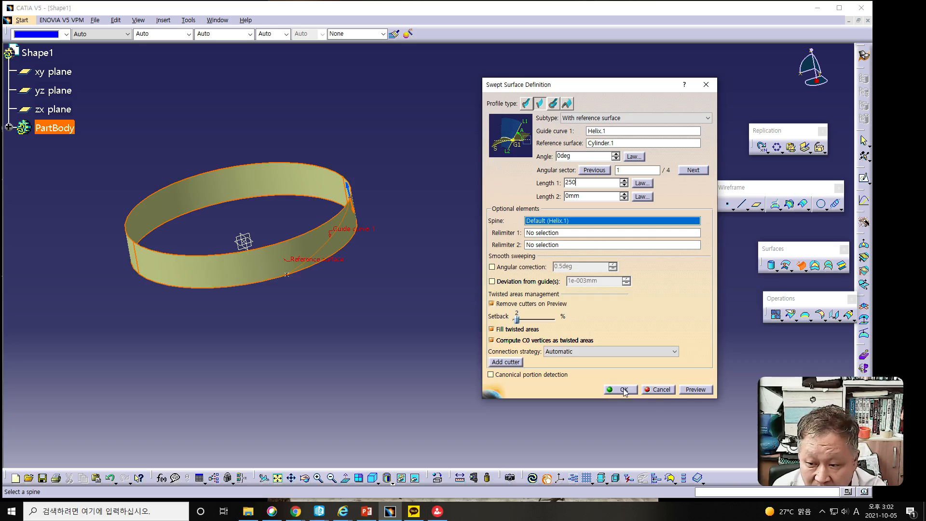
left_click(693, 389)
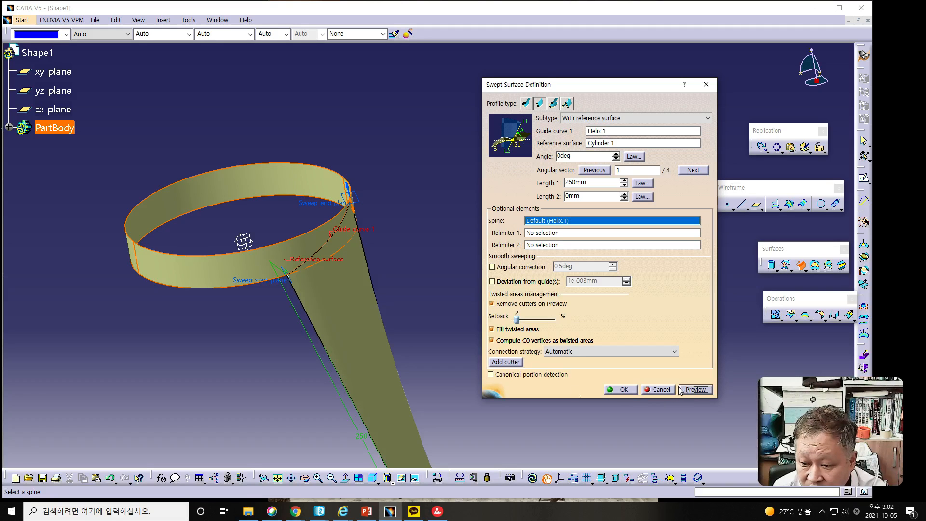
middle_click_drag(372, 380, 374, 380)
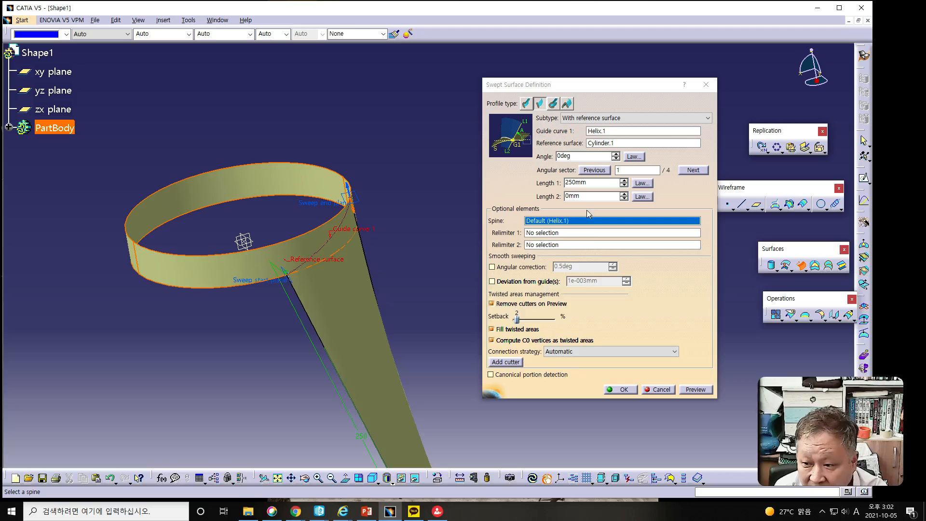
middle_click_drag(338, 328, 378, 303)
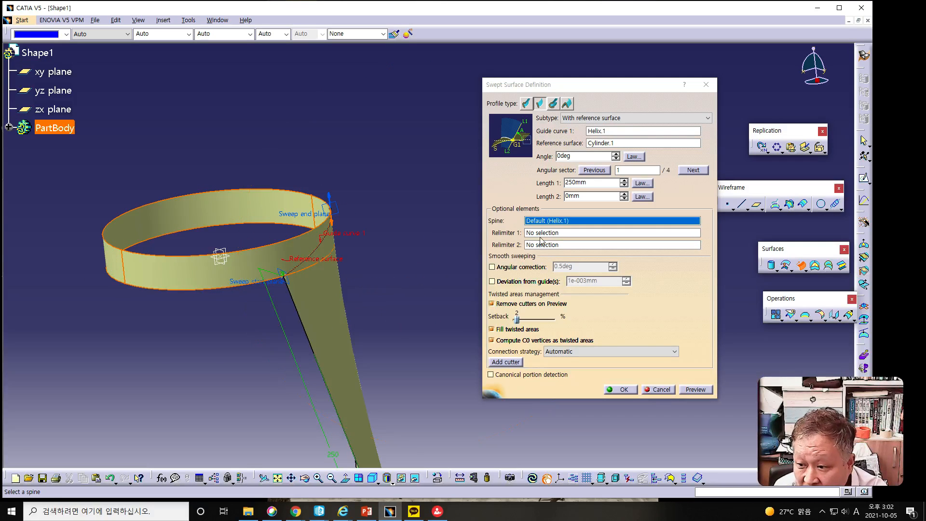
- Try a sweep angle of 90 deg to the cylinder and preview the surface's direction
double_click(579, 157)
type("270")
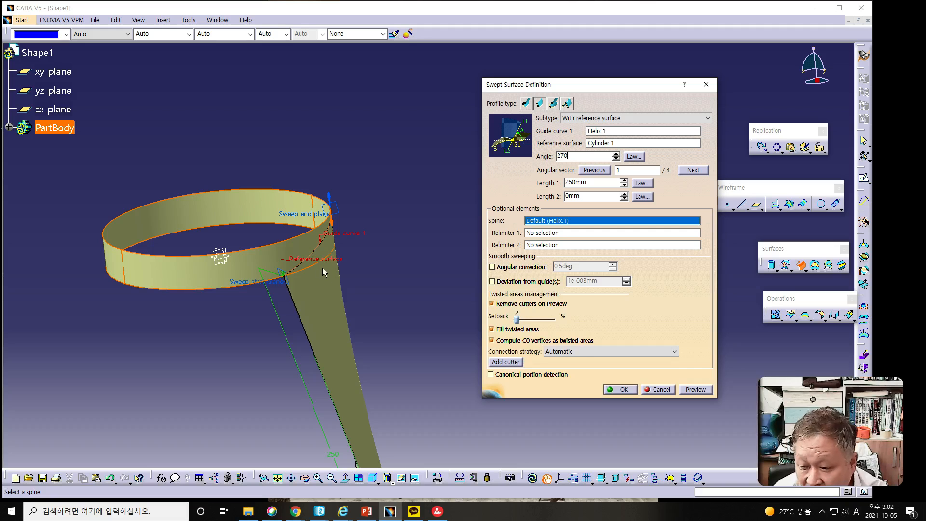
left_click_drag(583, 157, 476, 158)
type("90")
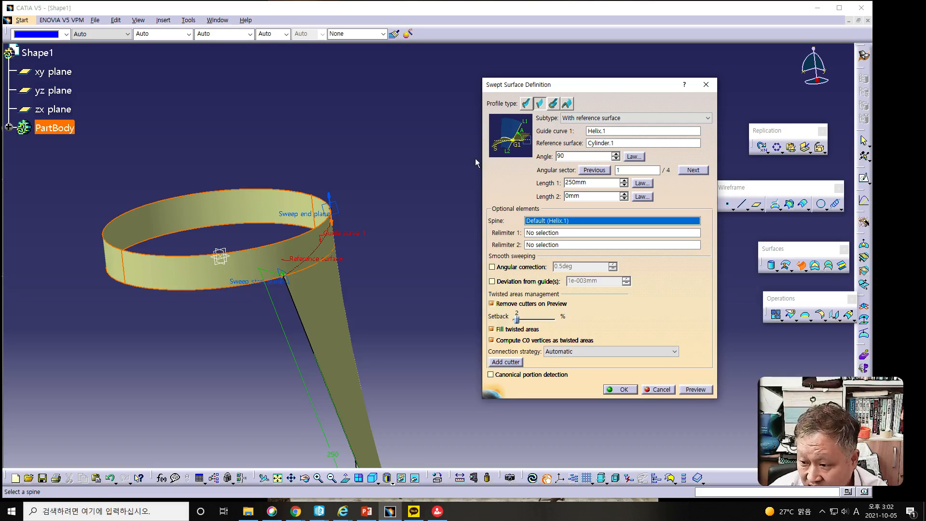
left_click(693, 390)
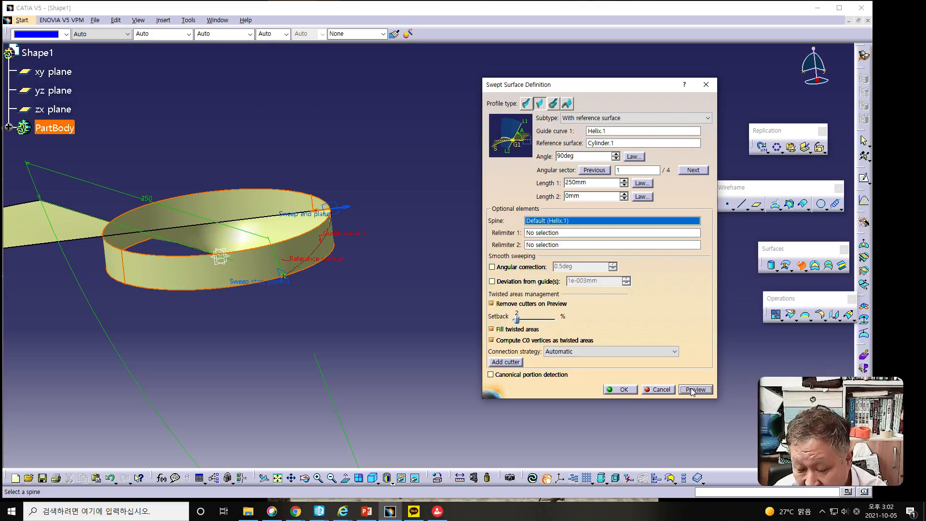
middle_click_drag(245, 363, 251, 407)
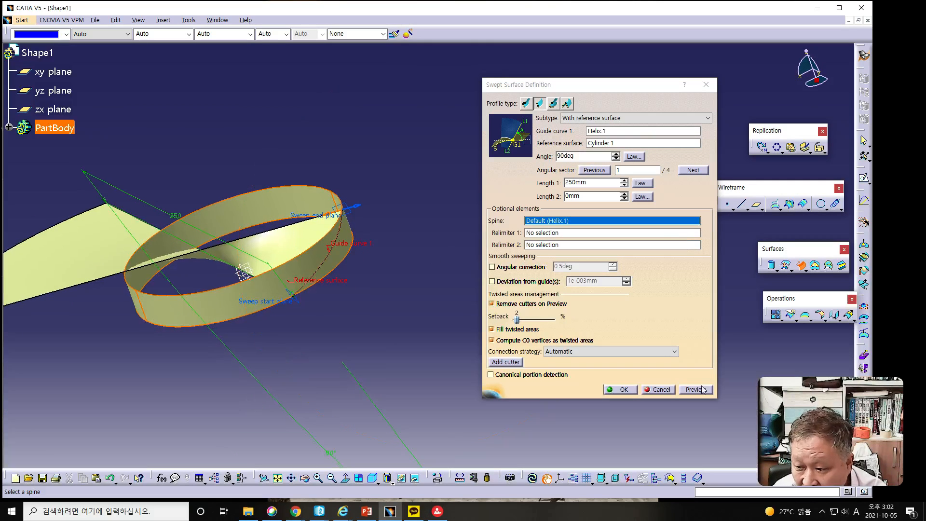
- Try a sweep angle of 180 deg and preview the surface's direction
double_click(582, 156)
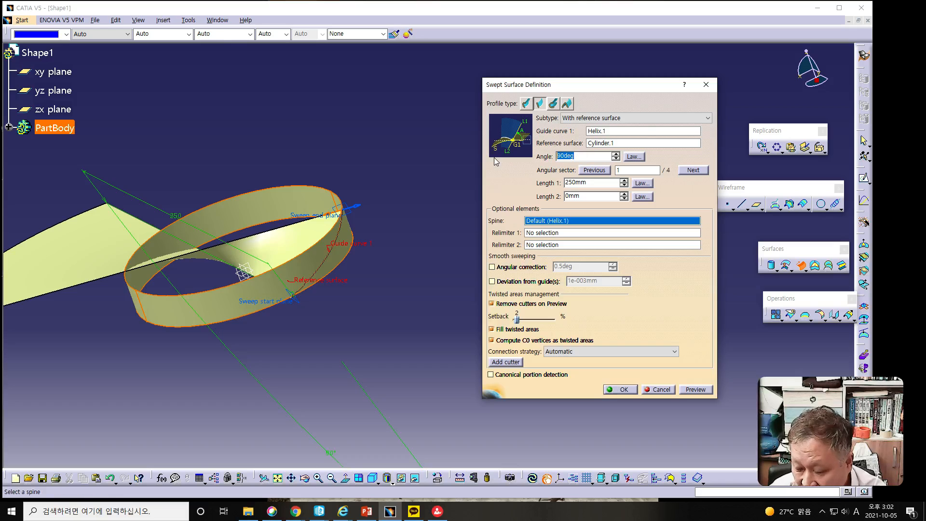
left_click(707, 394)
middle_click_drag(312, 346, 369, 326)
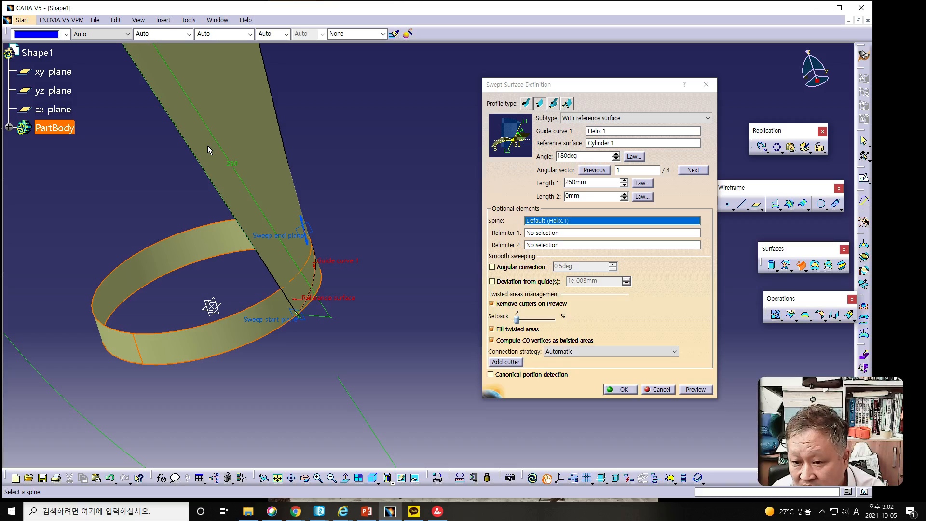
left_click(597, 182)
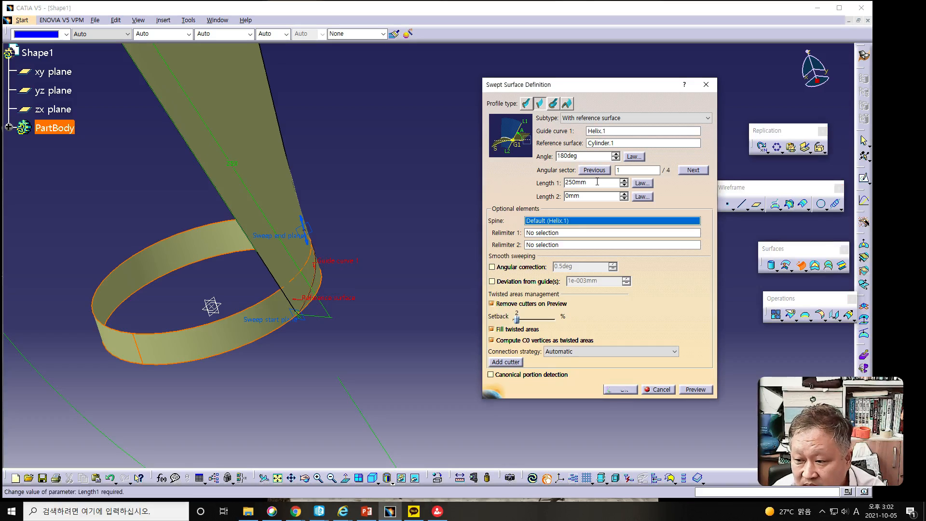
- Set the sweep angle to 270 deg, check the blade's direction in the preview and create the swept surface
left_click_drag(586, 156, 413, 155)
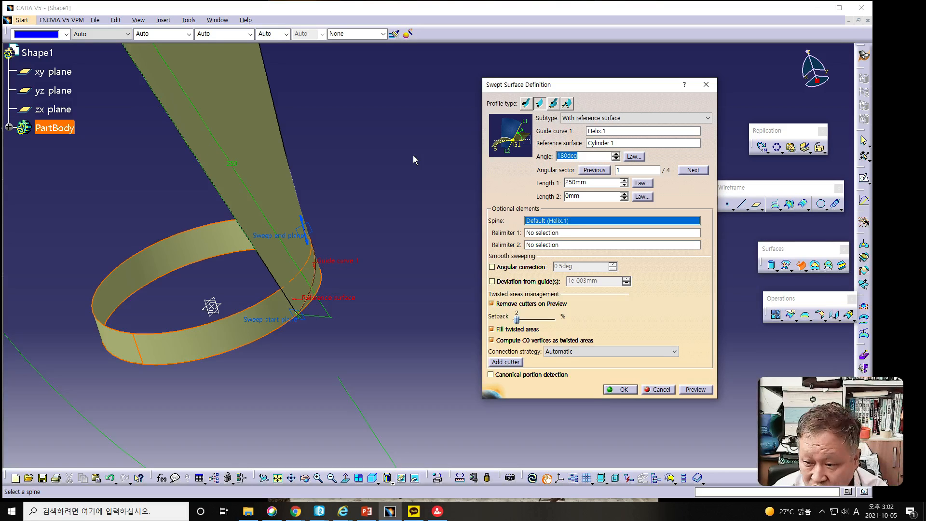
type("270")
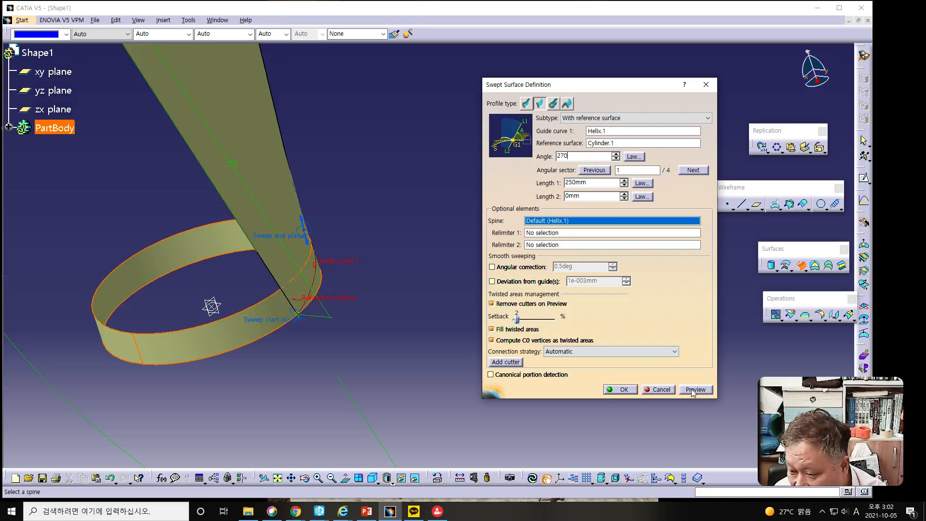
left_click(693, 391)
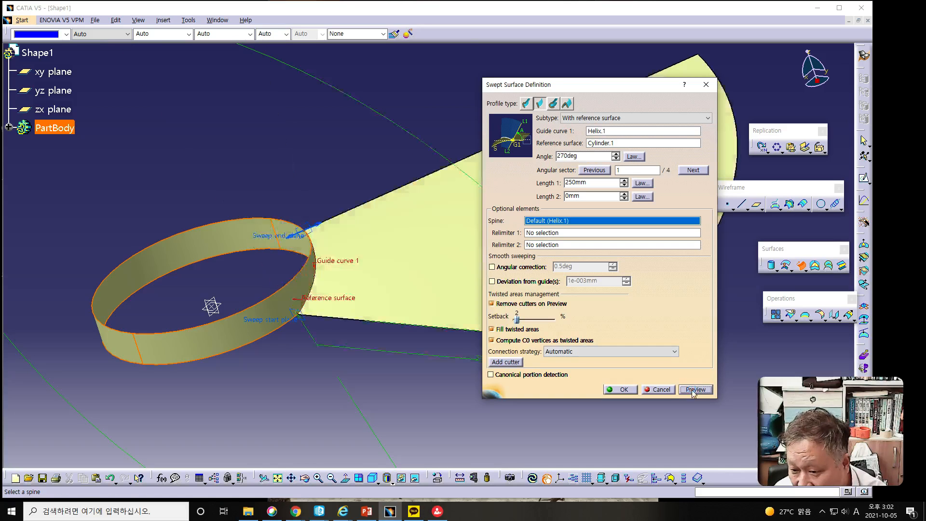
middle_click_drag(350, 355, 288, 386)
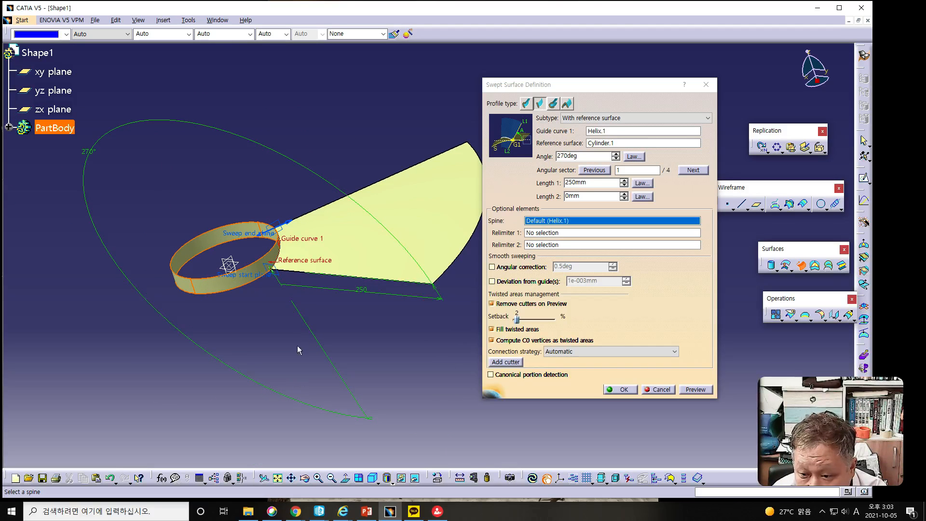
middle_click_drag(299, 317, 439, 286)
middle_click_drag(244, 286, 250, 240)
middle_click_drag(329, 299, 334, 333)
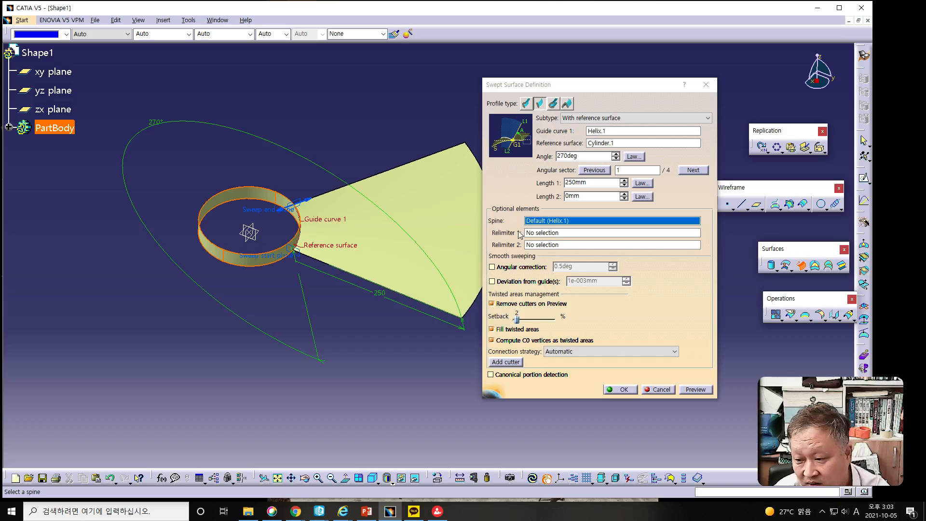
left_click(632, 392)
- Reopen the swept surface's definition to review its guide curve, angle and length settings, and close it without changes
middle_click_drag(317, 367, 343, 380)
double_click(422, 256)
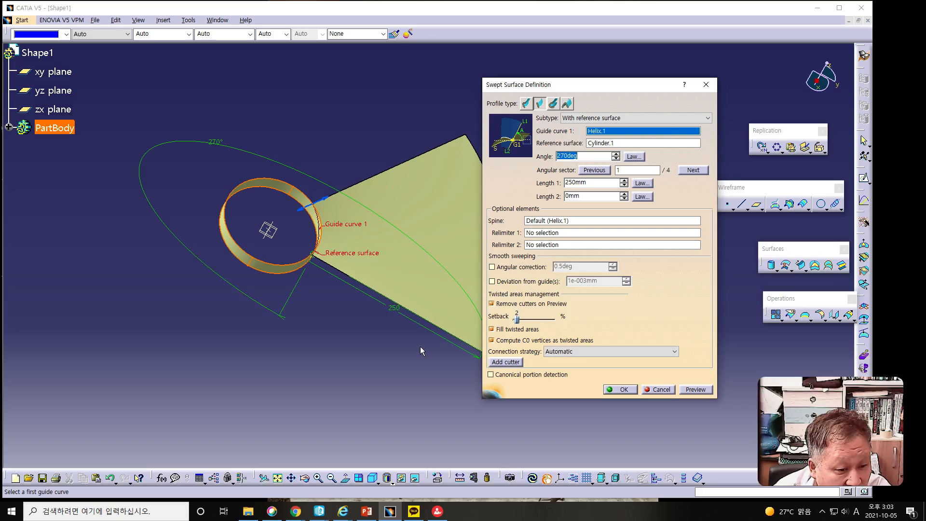
key("alt+Tab")
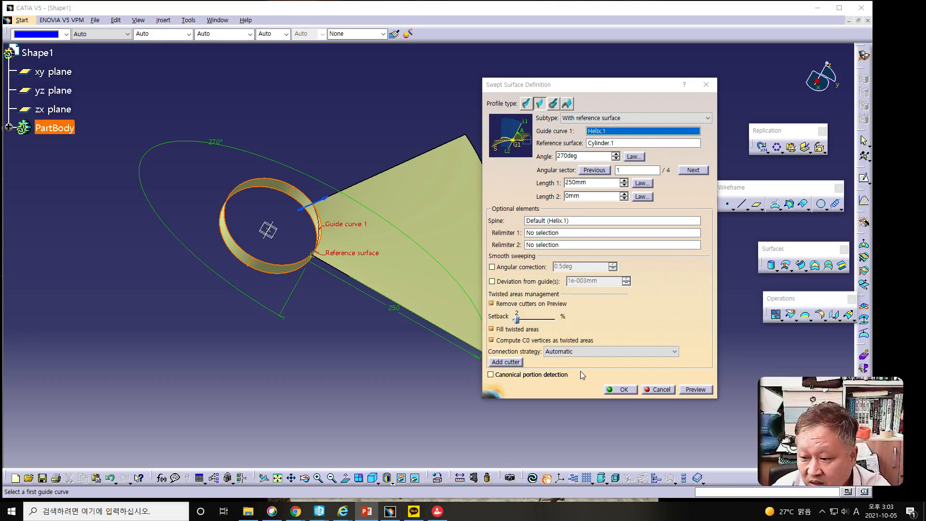
key("alt+Tab")
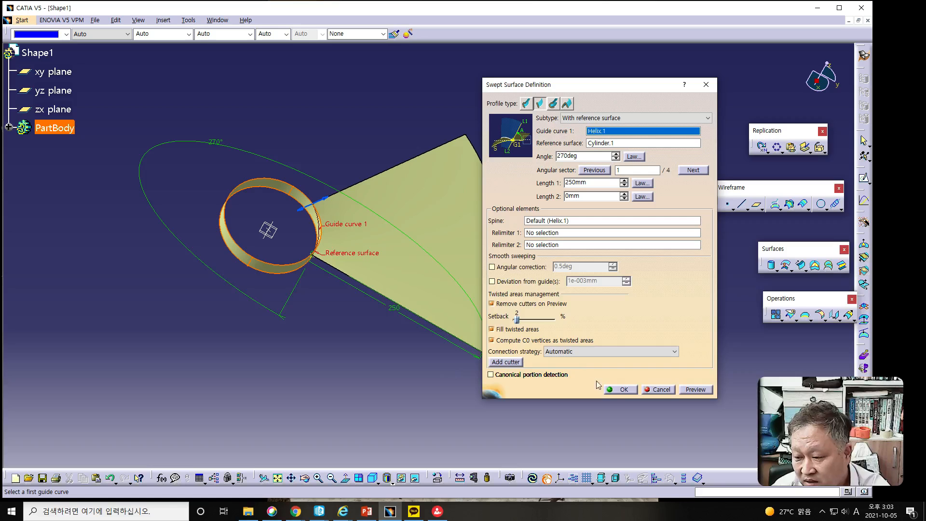
left_click(621, 389)
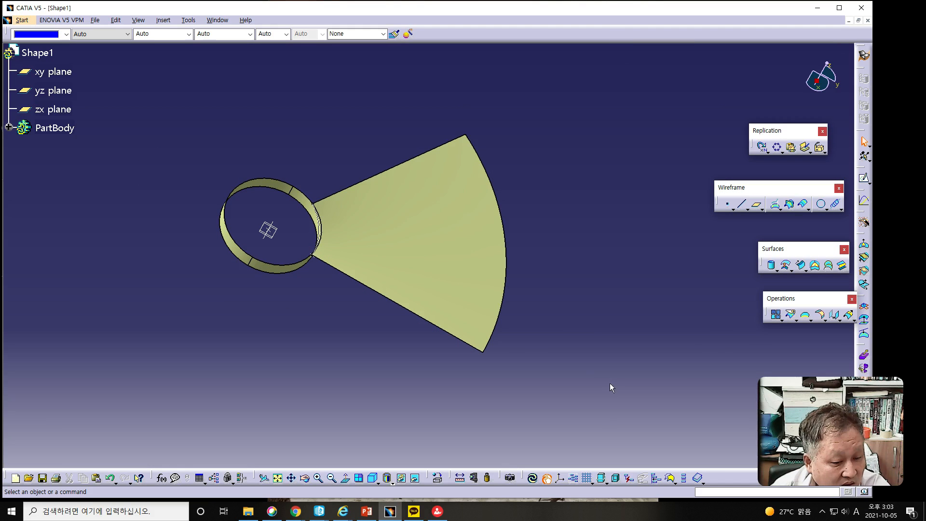
key("alt+Tab")
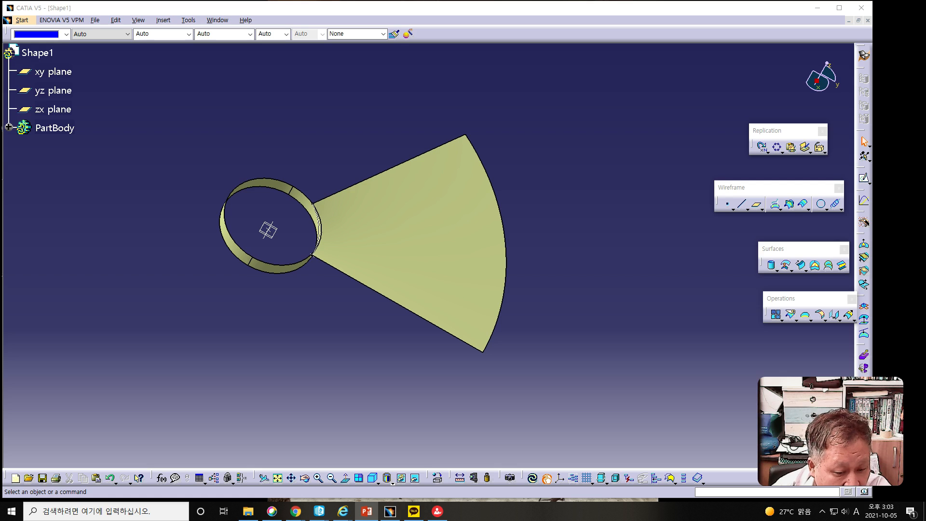
- Start a new sketch on the xy plane
left_click(53, 71)
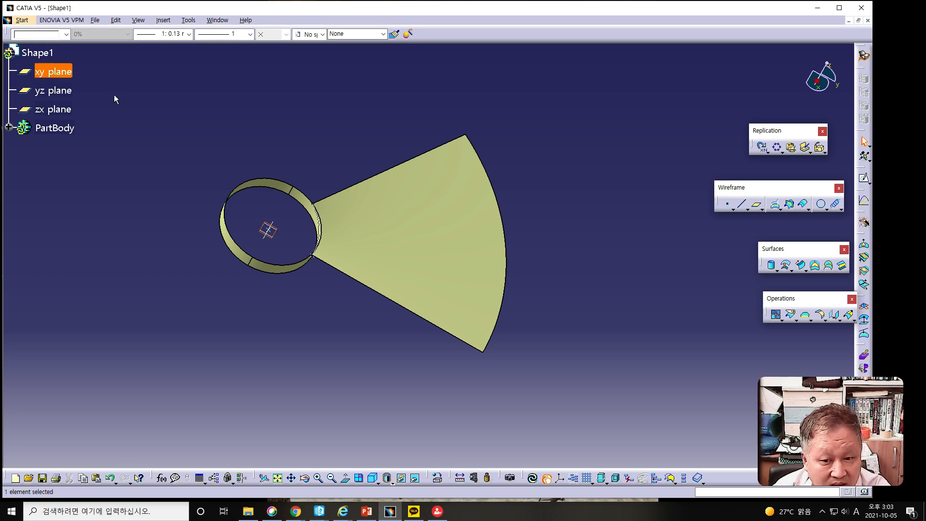
left_click(864, 178)
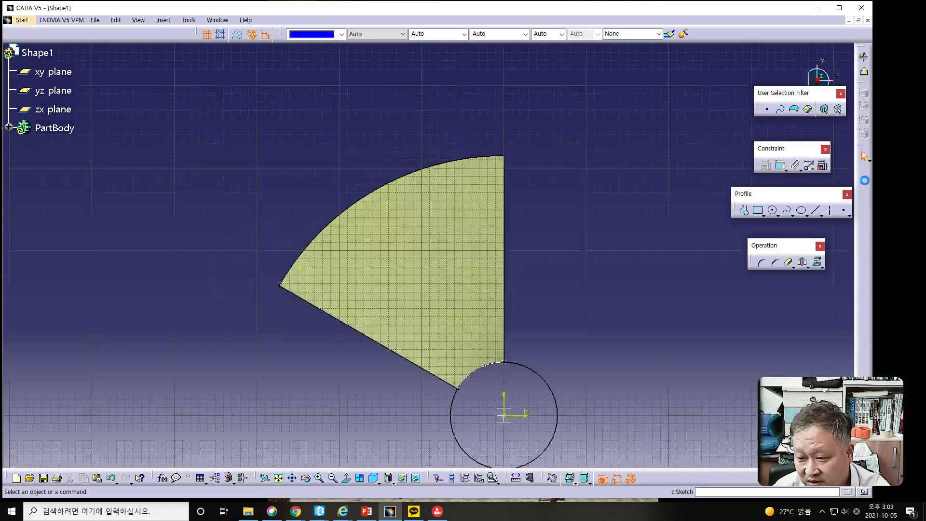
mouse_move(602, 378)
middle_mouse_down()
mouse_move(583, 351)
mouse_move(509, 315)
middle_mouse_up()
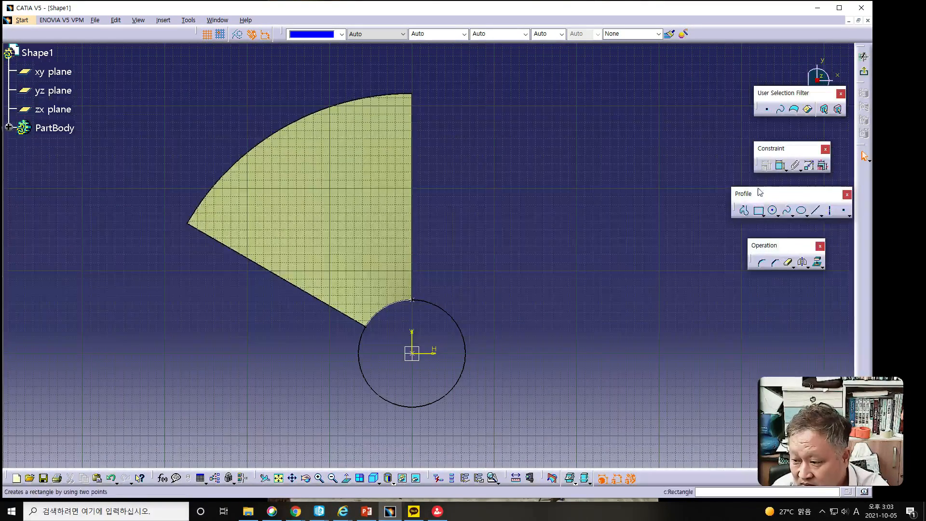
- Draw a closed profile tracing the blade's outline: slanted line, outer three-point arc, vertical line and inner three-point arc
left_click(744, 211)
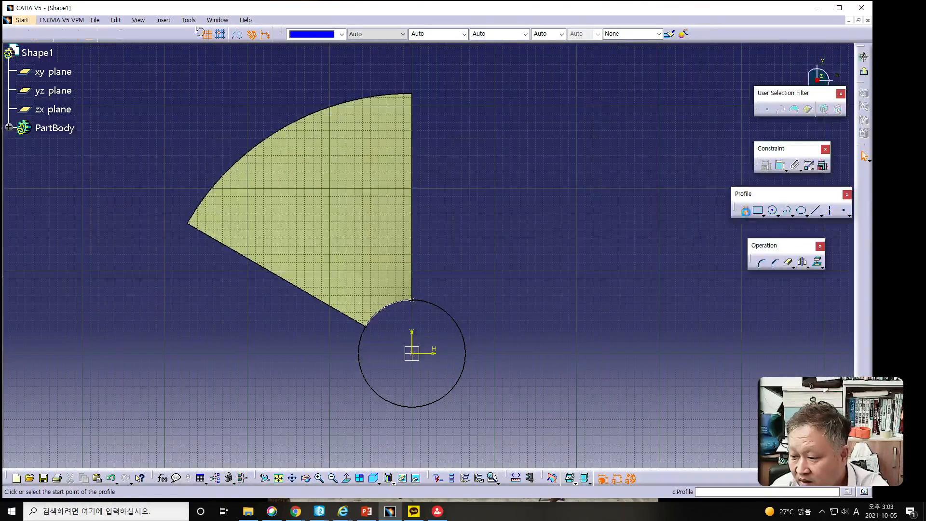
left_click(367, 328)
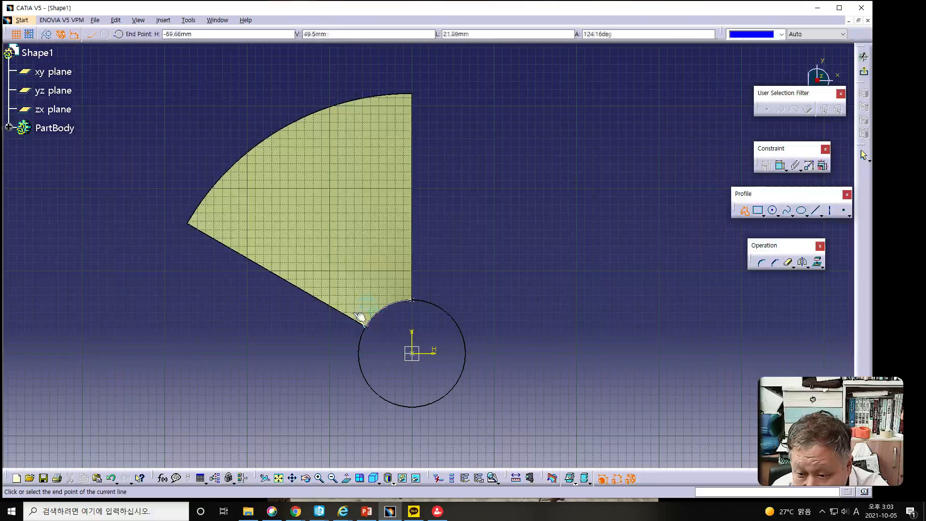
left_click(186, 224)
left_click(116, 35)
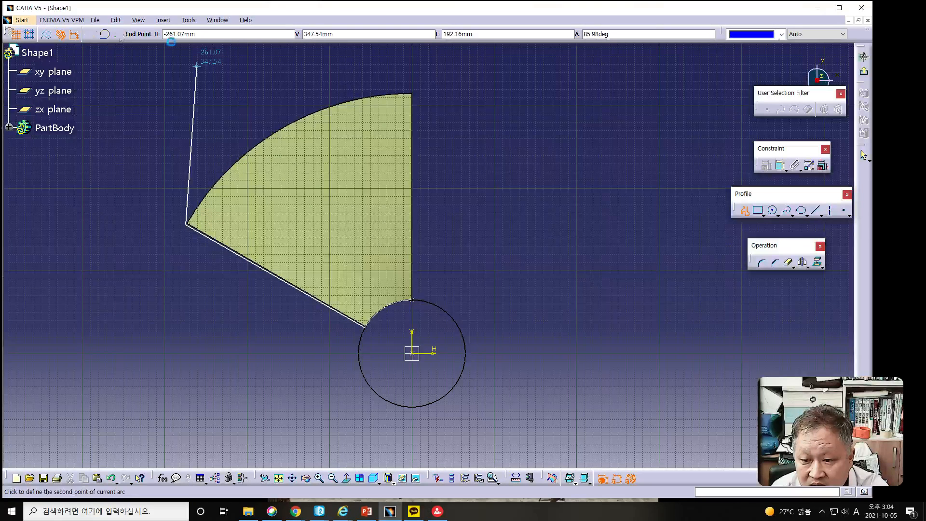
left_click(290, 126)
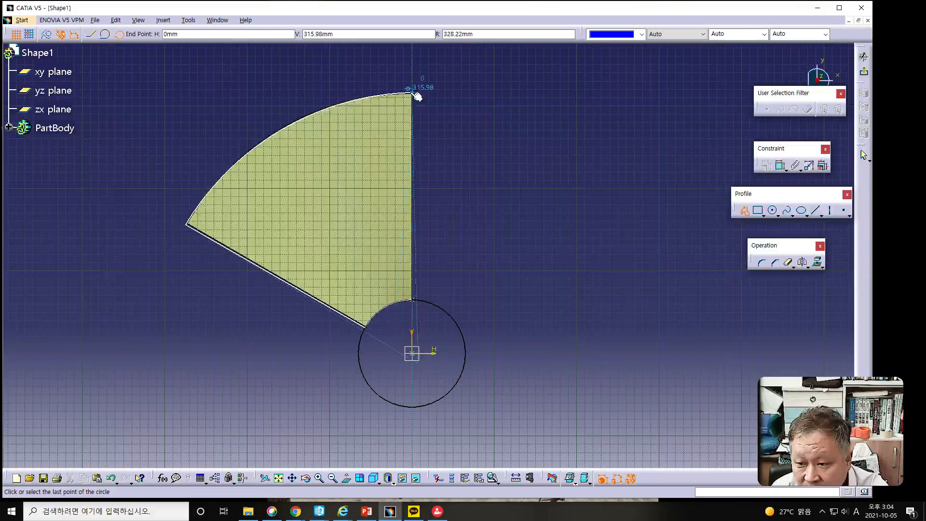
left_click(413, 93)
left_click(413, 299)
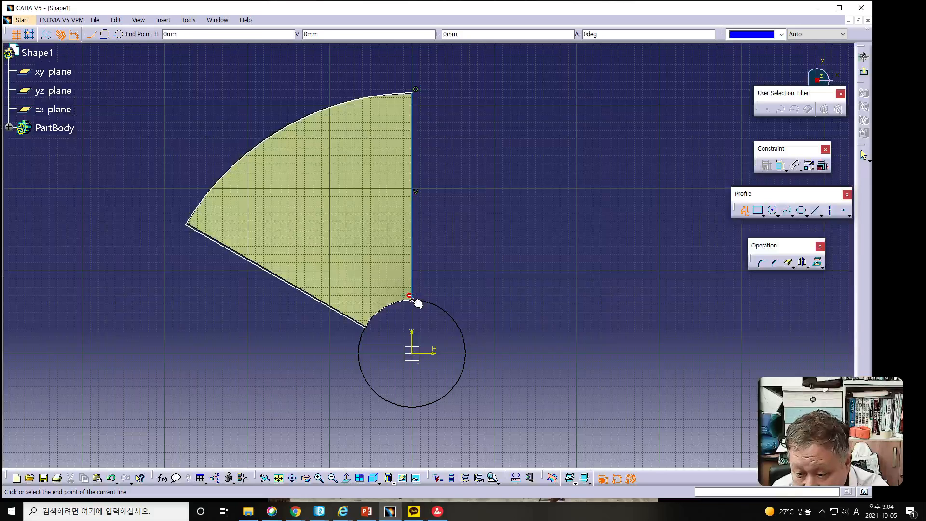
left_click(118, 34)
left_click(386, 310)
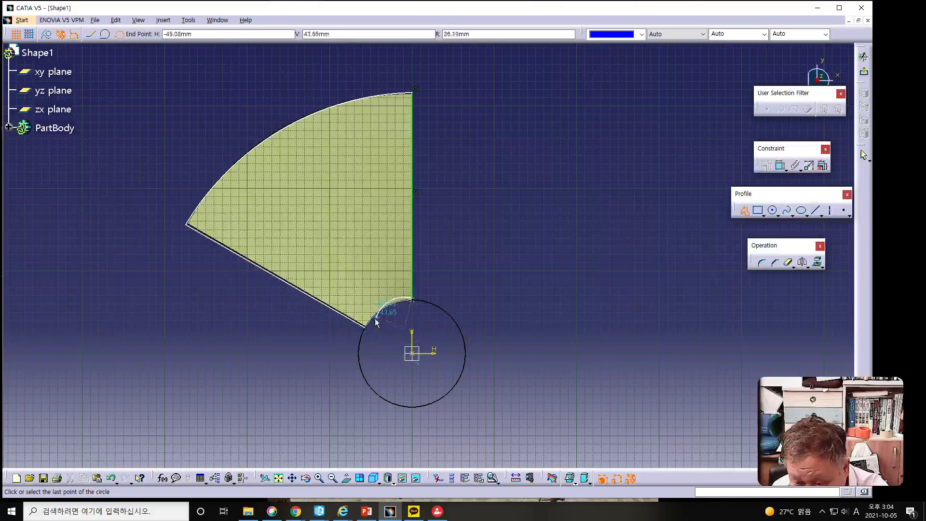
left_click(368, 330)
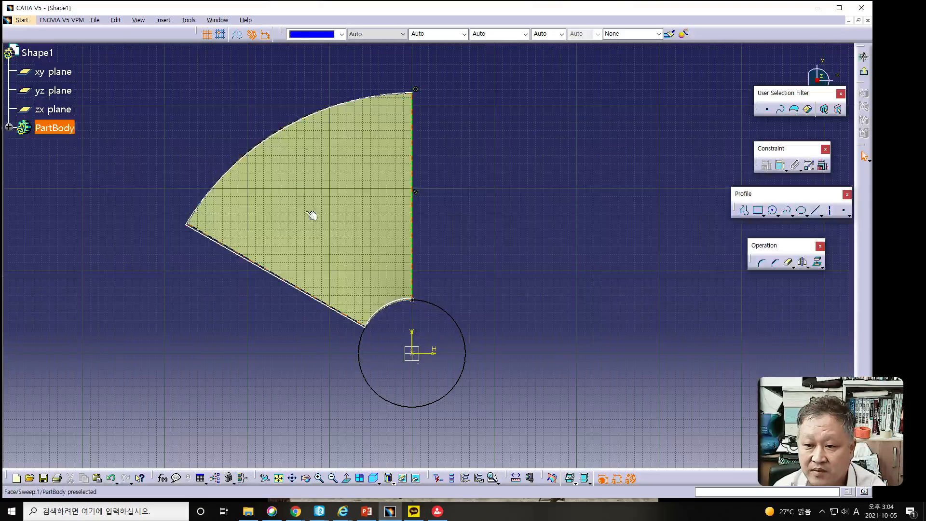
- Run a sketch analysis to check whether the blade profile is closed, and close the report
left_click(189, 20)
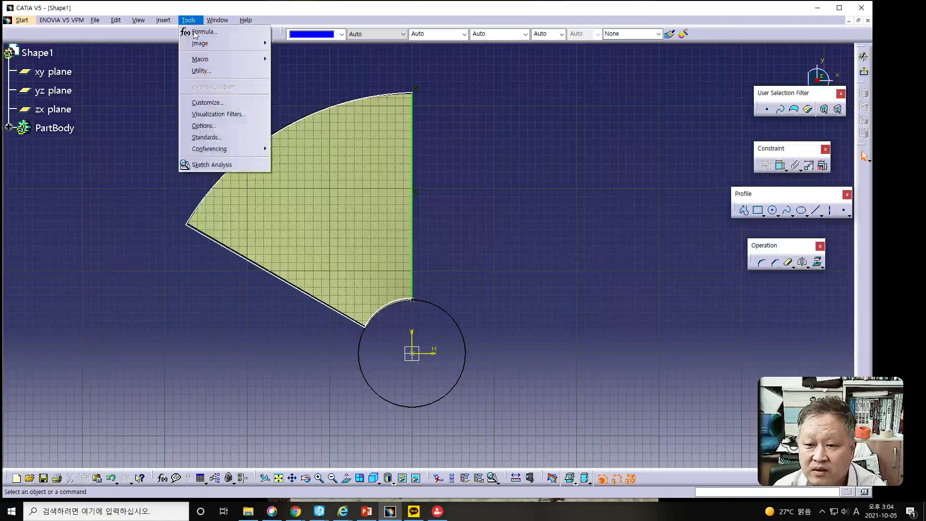
left_click(205, 165)
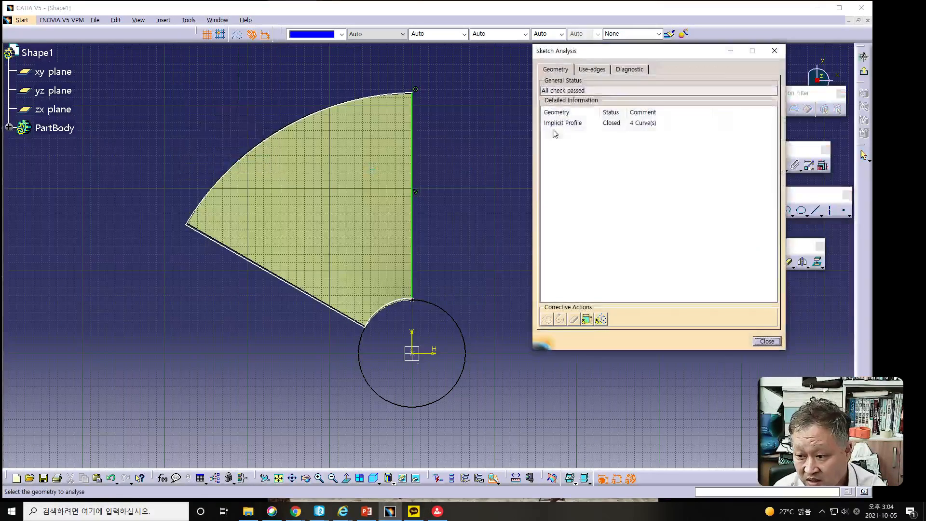
left_click(581, 123)
left_click(766, 341)
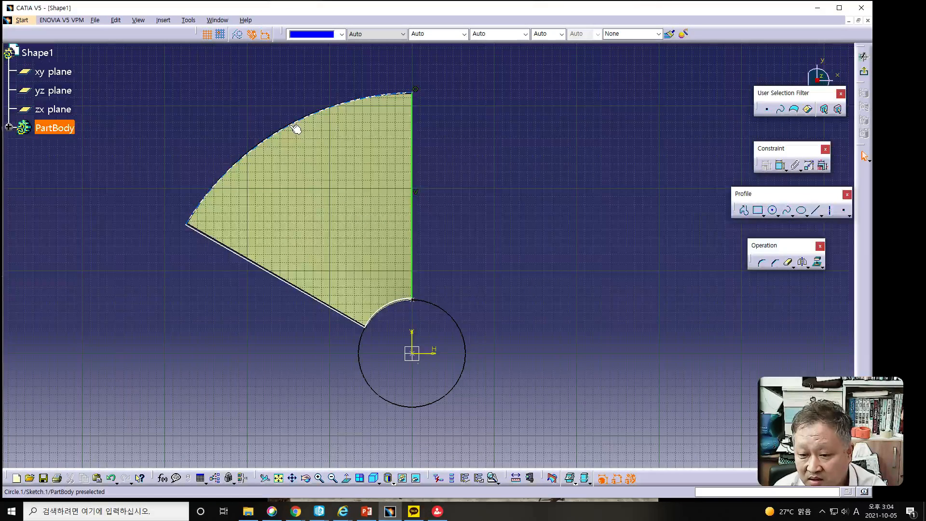
- Constrain the profile's slanted line to be coincident with the blade surface's slanted edge
left_click(256, 270)
left_click(256, 266)
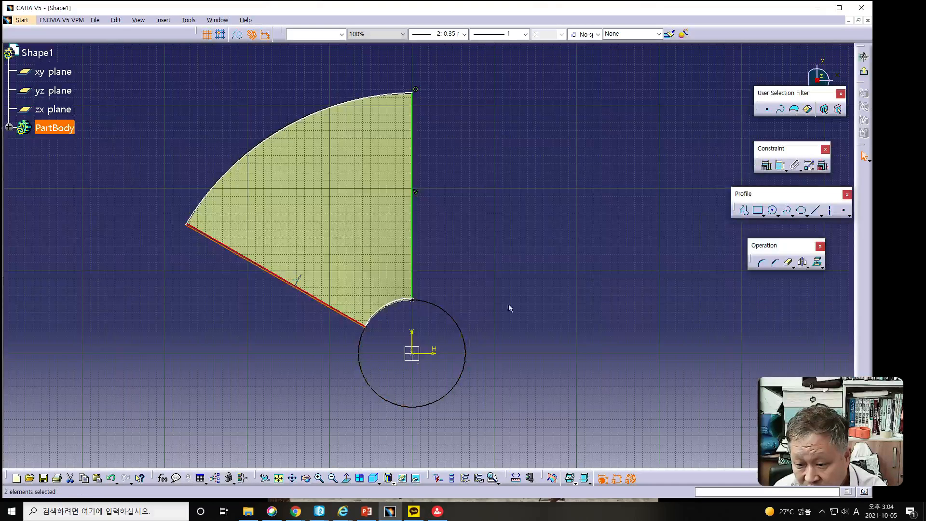
left_click(766, 165)
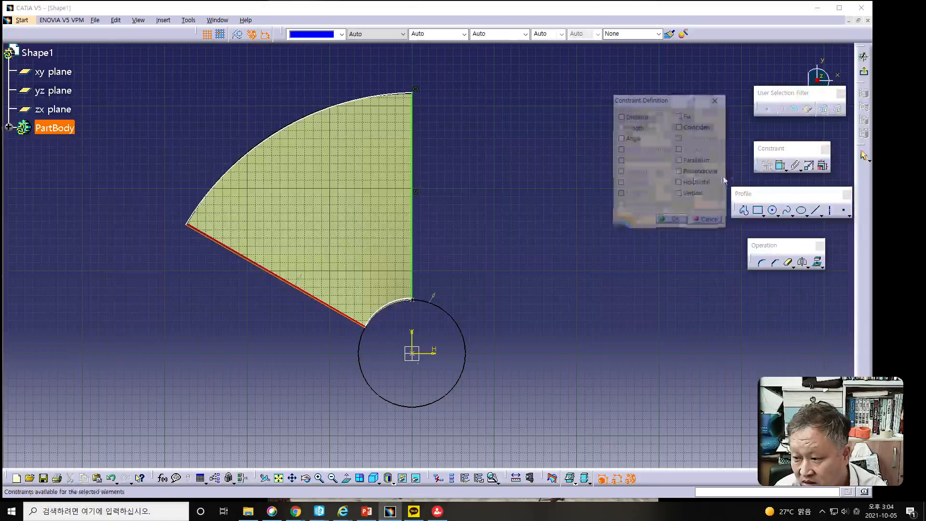
left_click(672, 220)
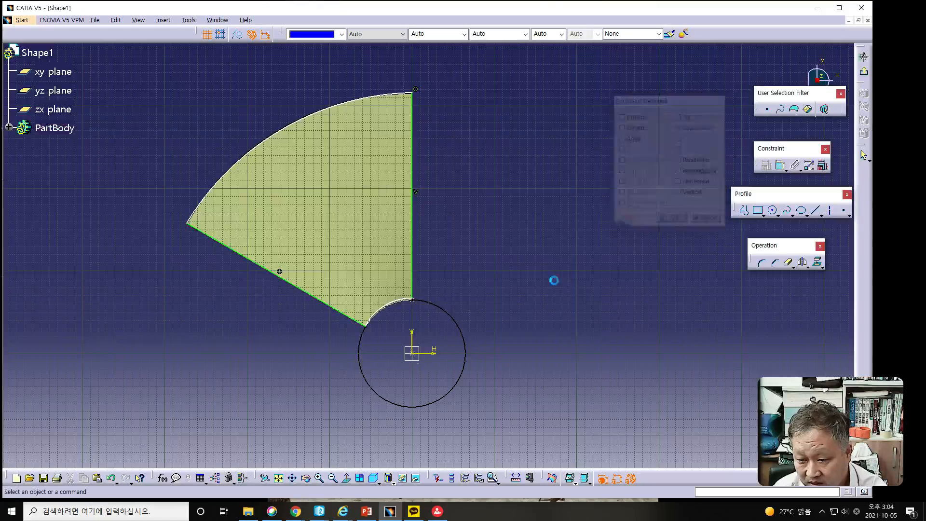
- Constrain the profile's inner arc to be coincident and concentric with the cylinder's circle
left_click(381, 309)
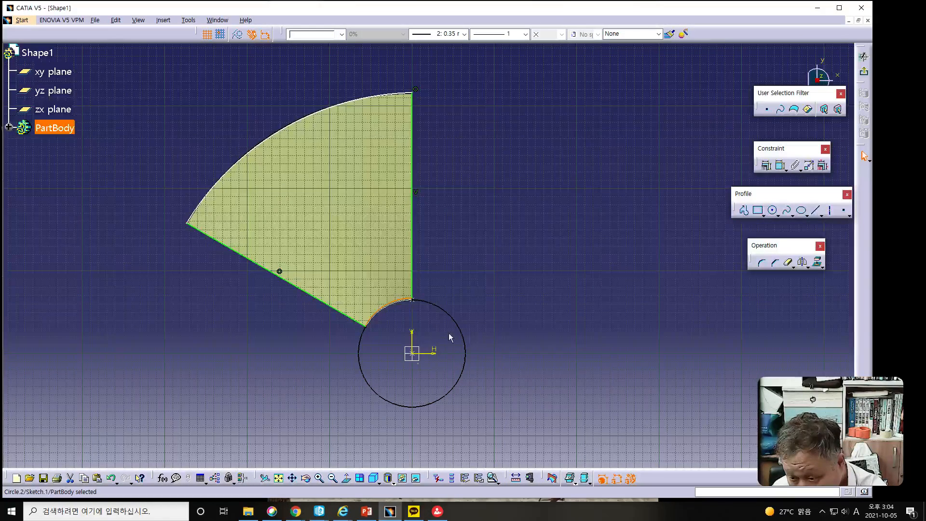
left_click(466, 334, "ctrl")
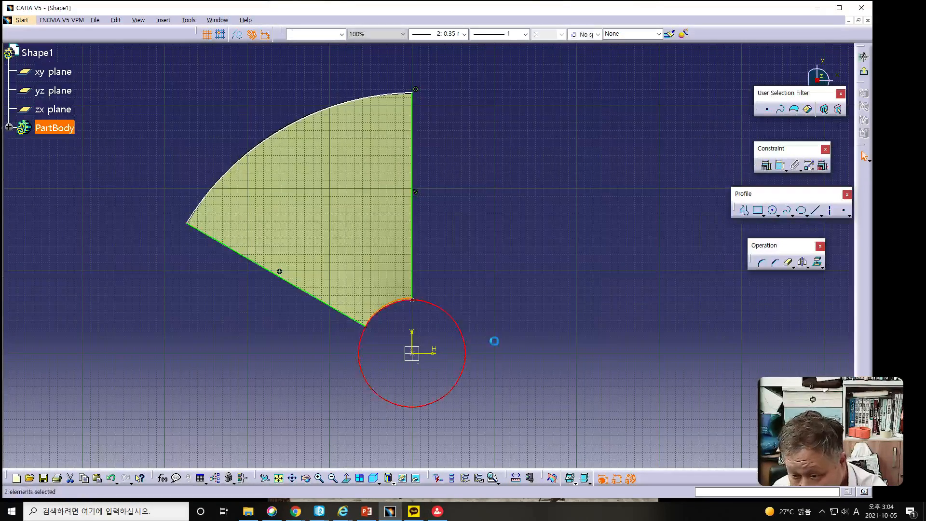
left_click(767, 166)
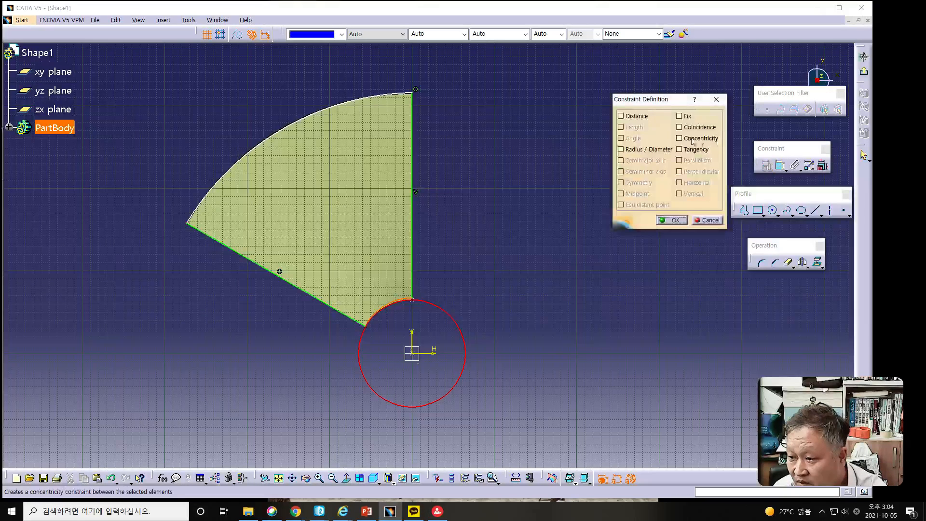
left_click(680, 127)
left_click(680, 138)
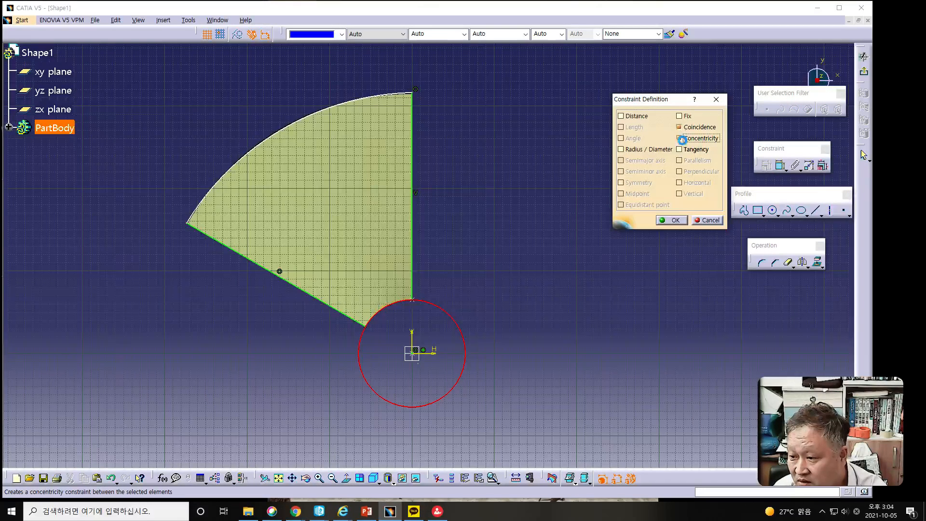
left_click(674, 221)
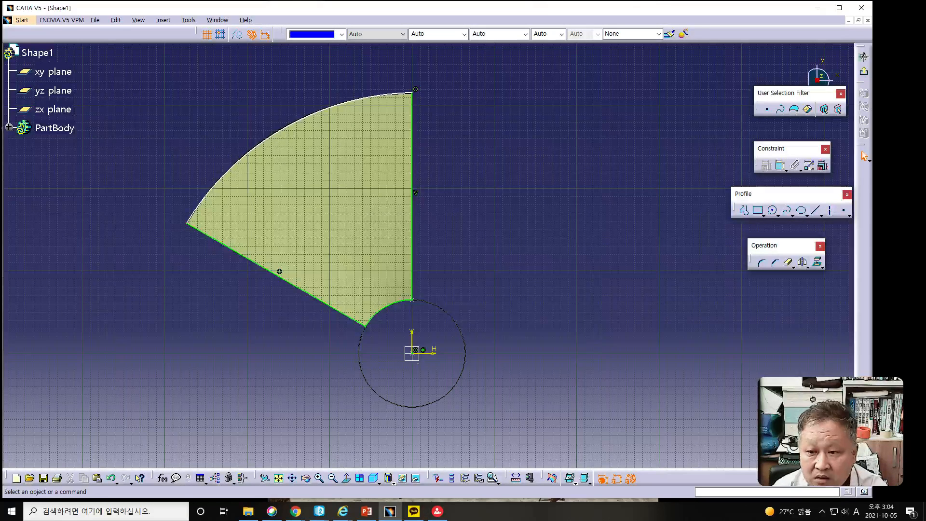
- Dimension the radius of the profile's outer arc and set it to 65+250 mm
left_click(275, 140)
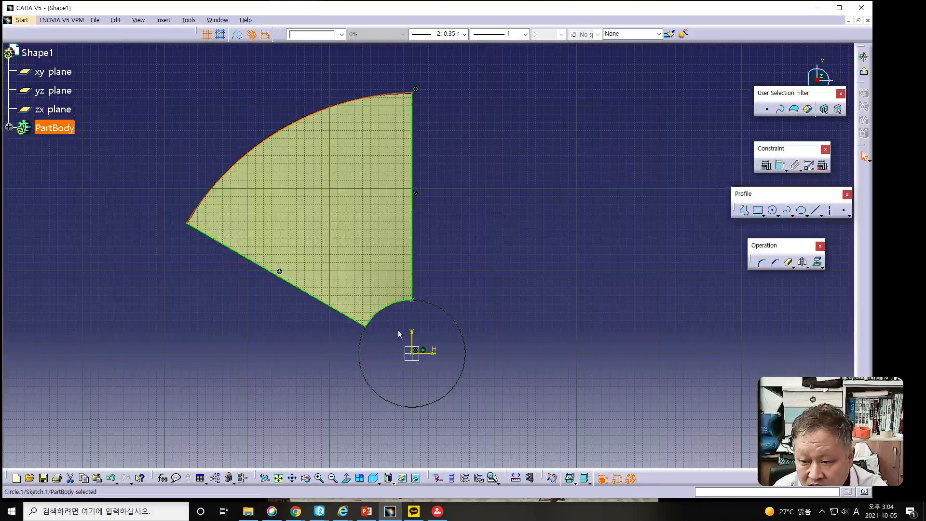
left_click(779, 165)
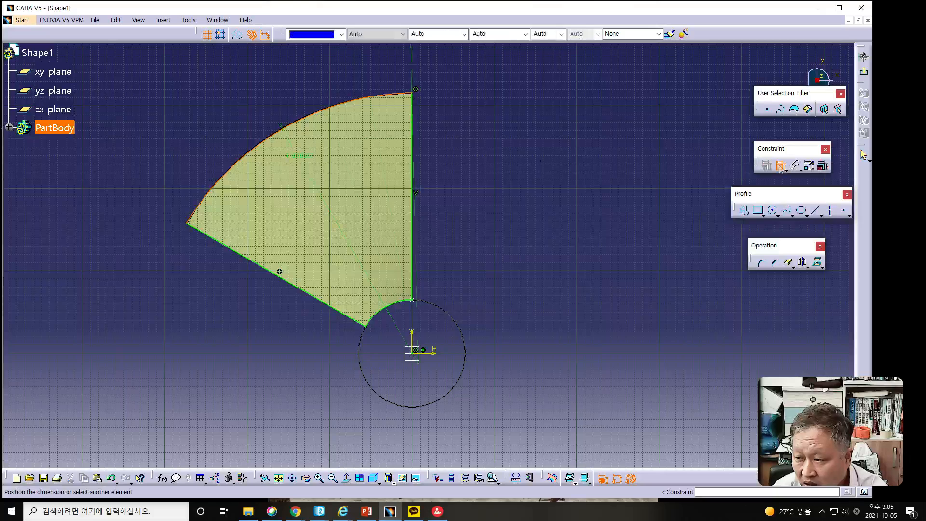
left_click(291, 96)
double_click(293, 99)
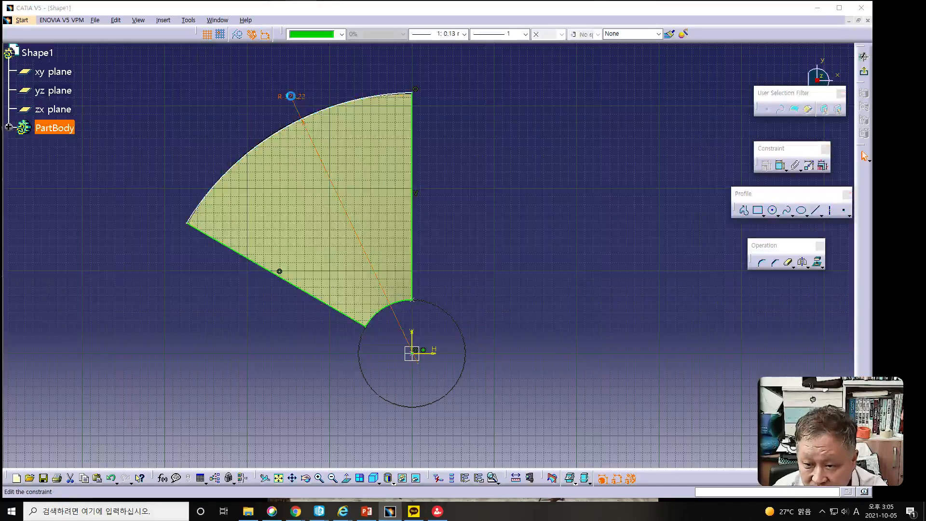
type("65+250")
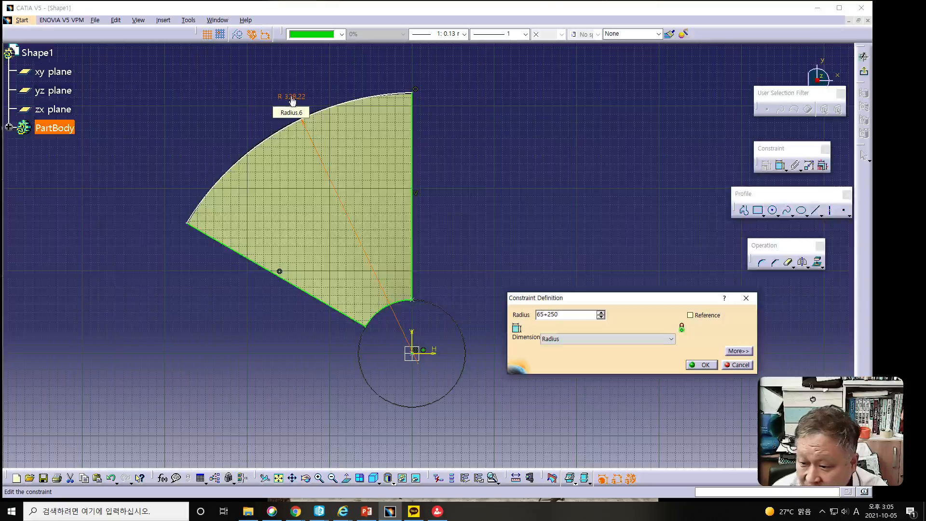
left_click(702, 365)
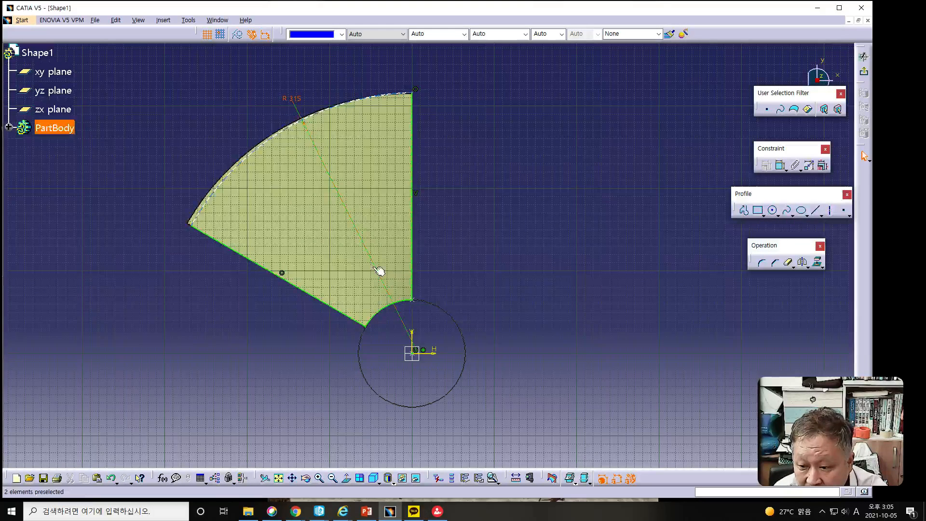
- Constrain the profile's outer arc to be concentric with the blade surface's outer edge
left_click(231, 172)
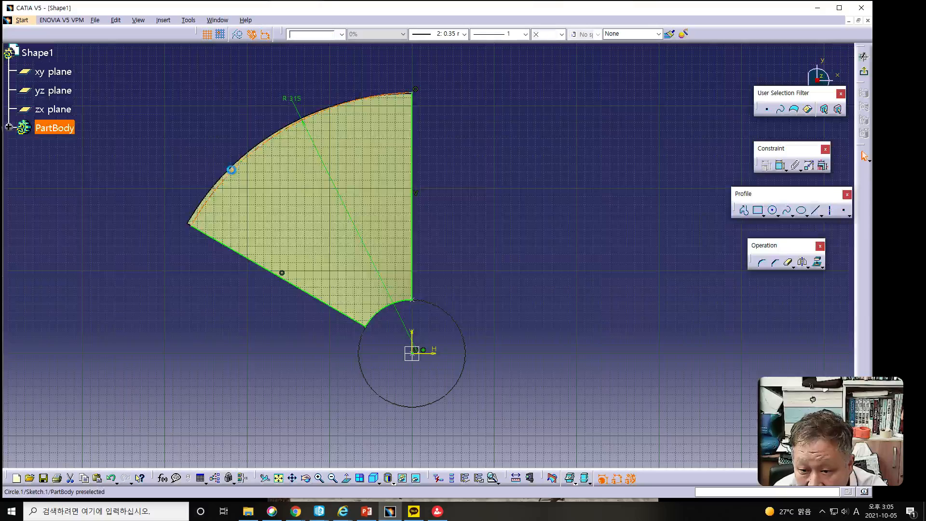
left_click(233, 167, "ctrl")
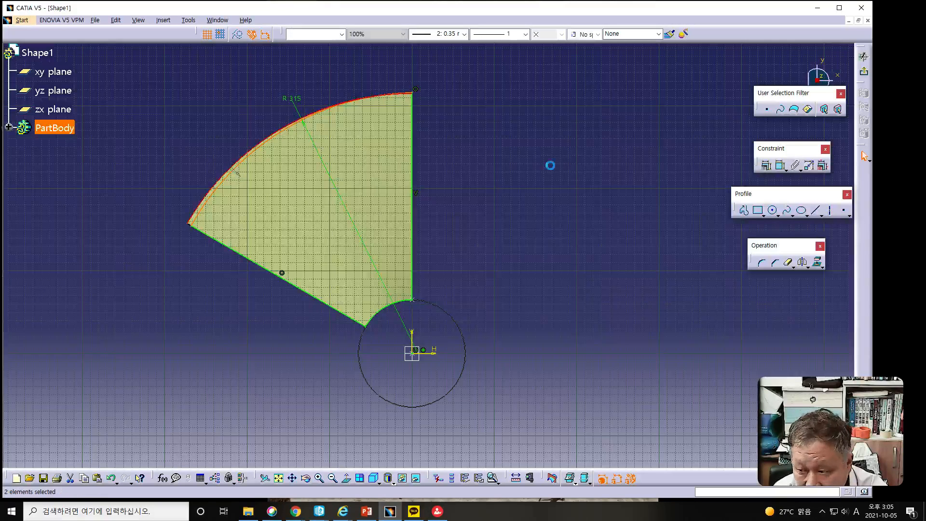
left_click(765, 165)
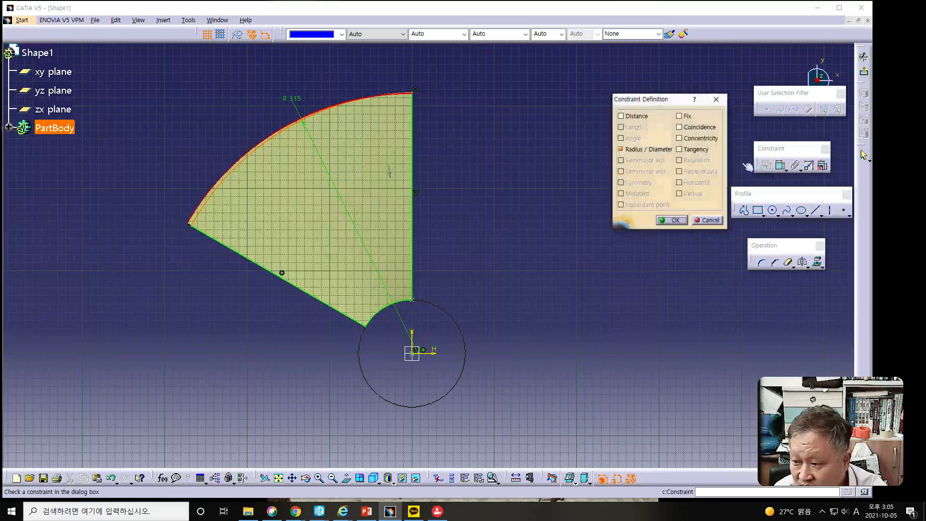
left_click(679, 139)
left_click(674, 221)
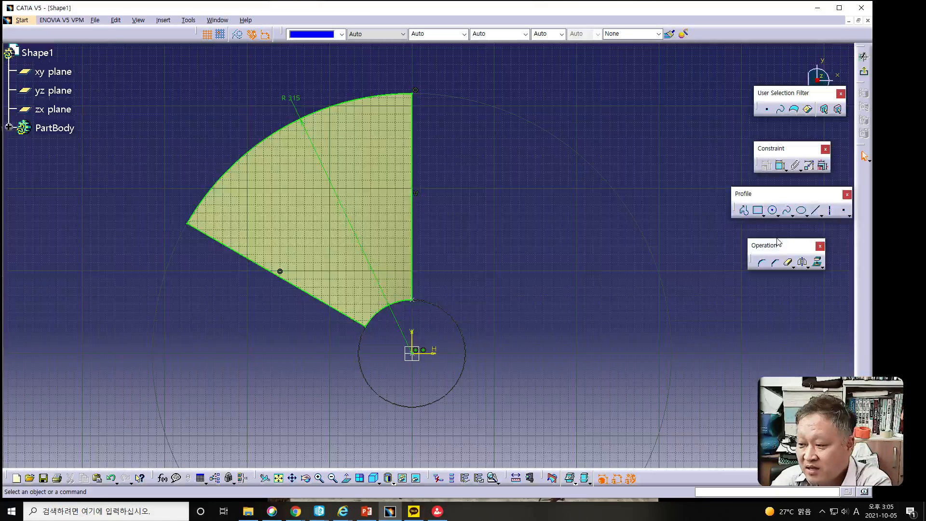
- Round the corner between the profile's slanted line and outer arc, and set the corner's radius
left_click(761, 263)
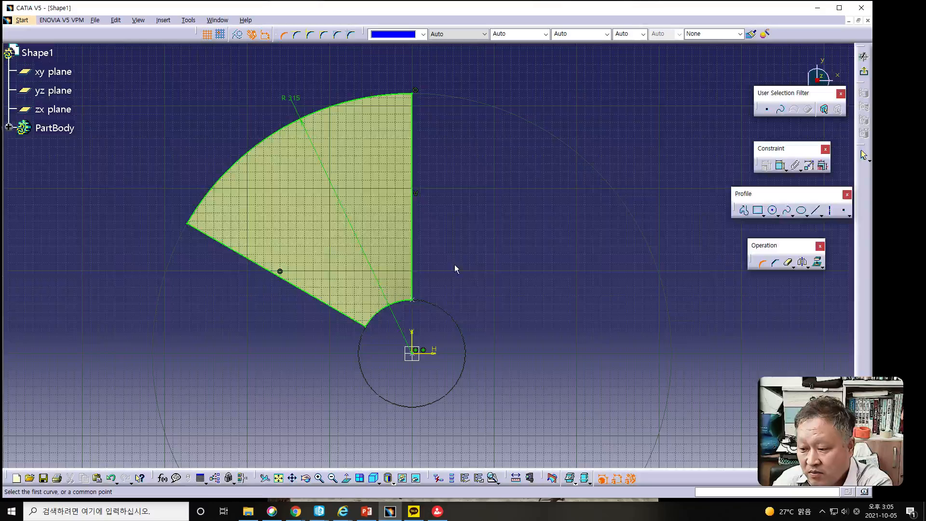
left_click(227, 243)
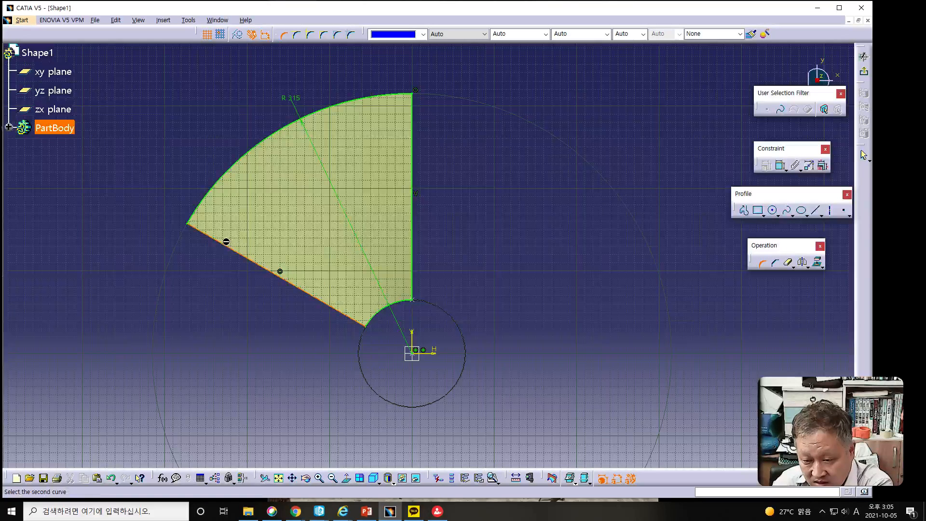
left_click(215, 199)
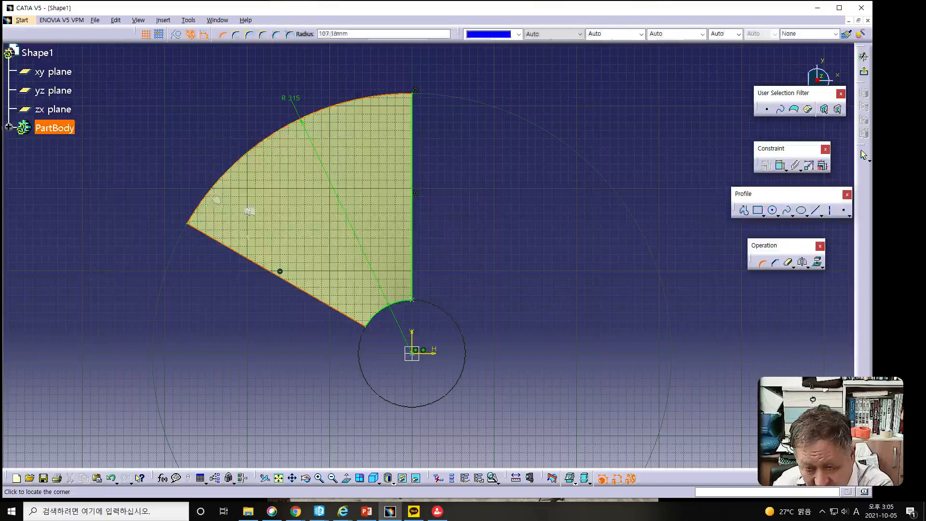
left_click(218, 207)
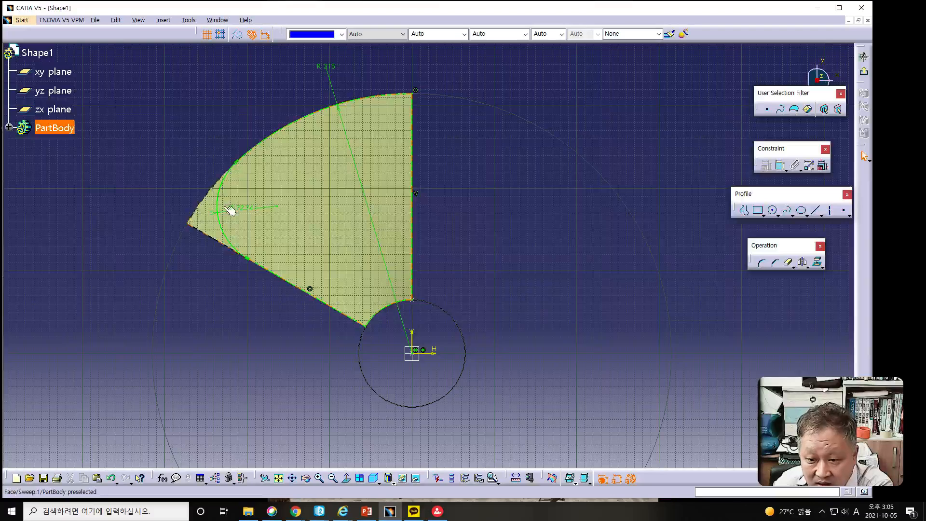
double_click(234, 212)
type("10")
key("Return")
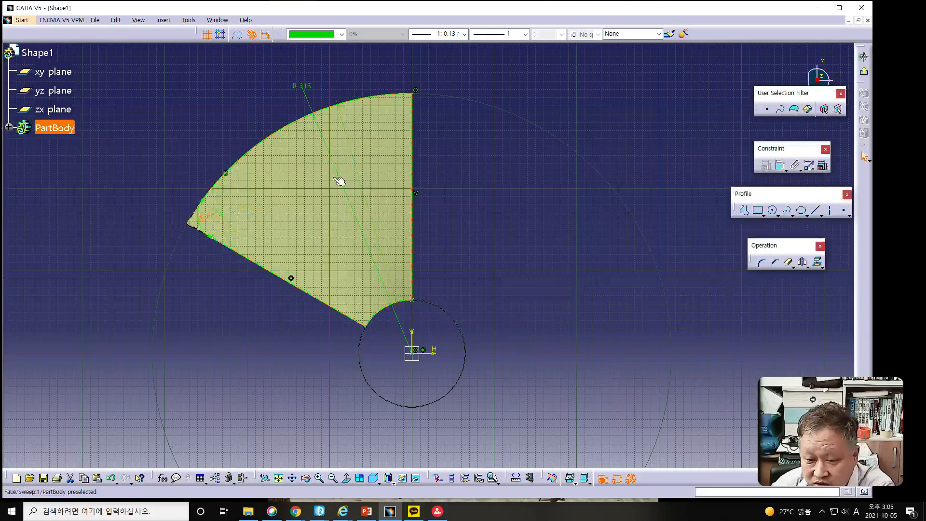
- Round the corner between the profile's outer arc and vertical line, and set the corner's radius to 30 mm
left_click(368, 99)
left_click(412, 131, "ctrl")
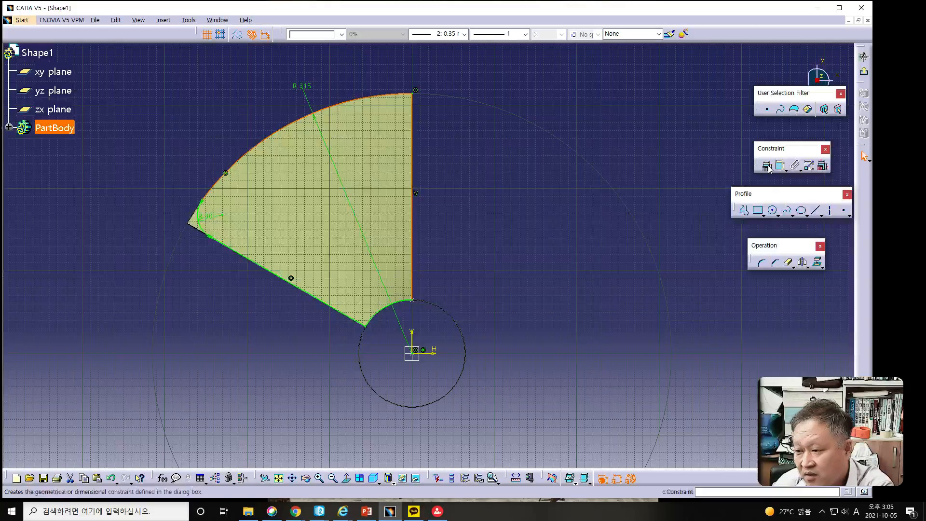
left_click(762, 263)
left_click(405, 121)
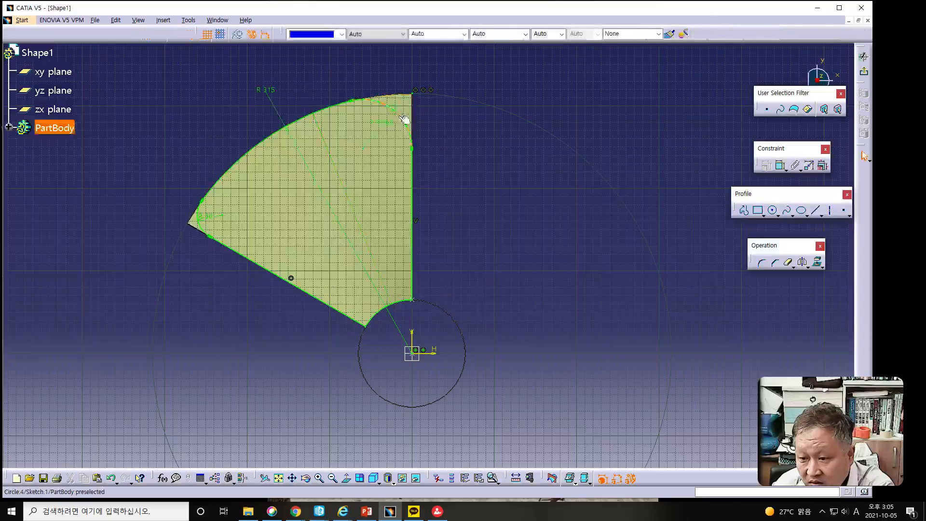
double_click(389, 127)
type("30")
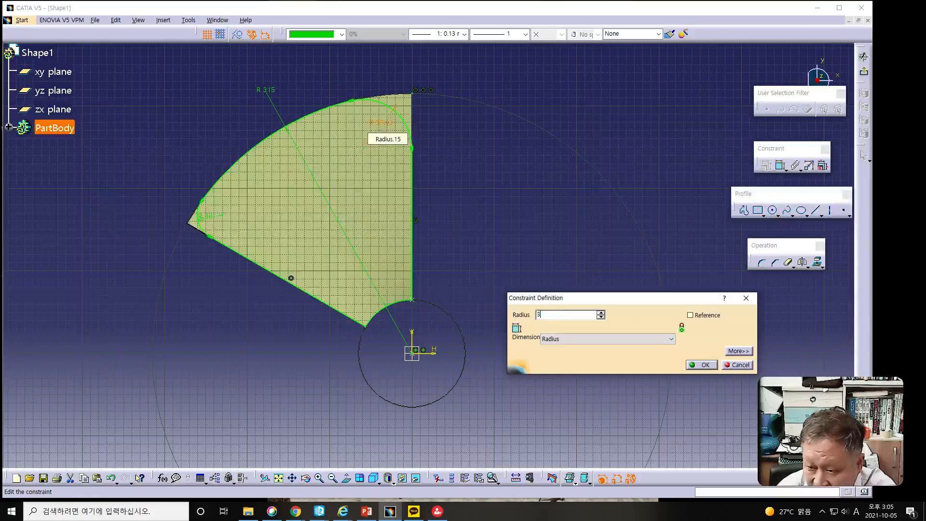
key("Return")
left_click(497, 195)
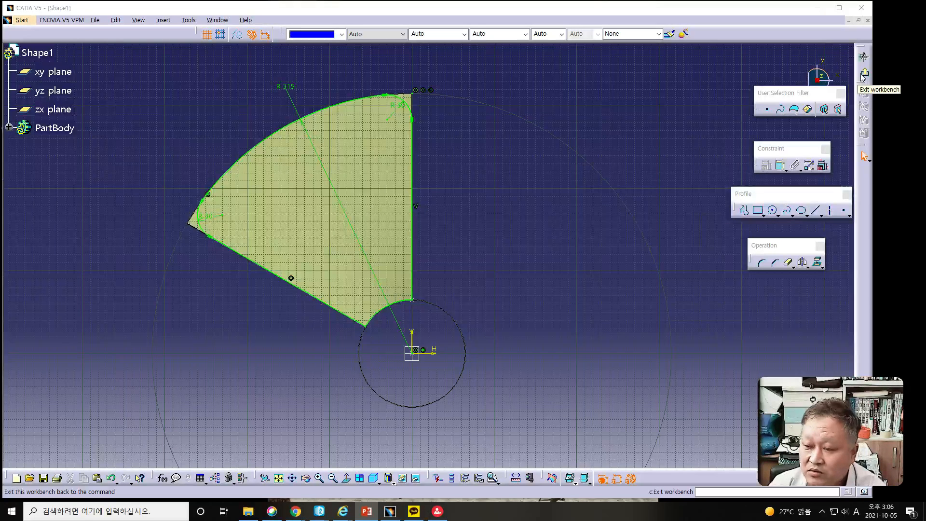
- Run a sketch analysis on the blade outline and examine whether its implicit profile is closed
left_click(189, 20)
left_click(213, 165)
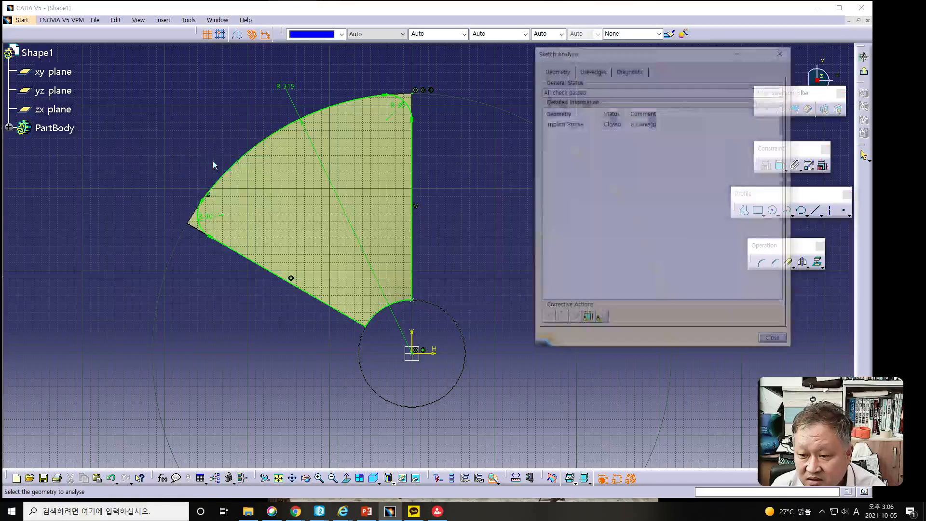
left_click(564, 124)
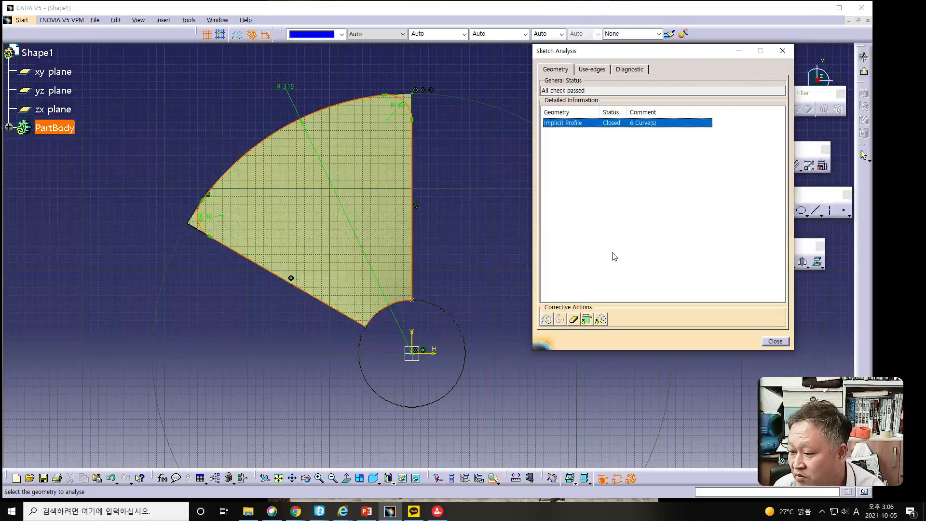
left_click(773, 341)
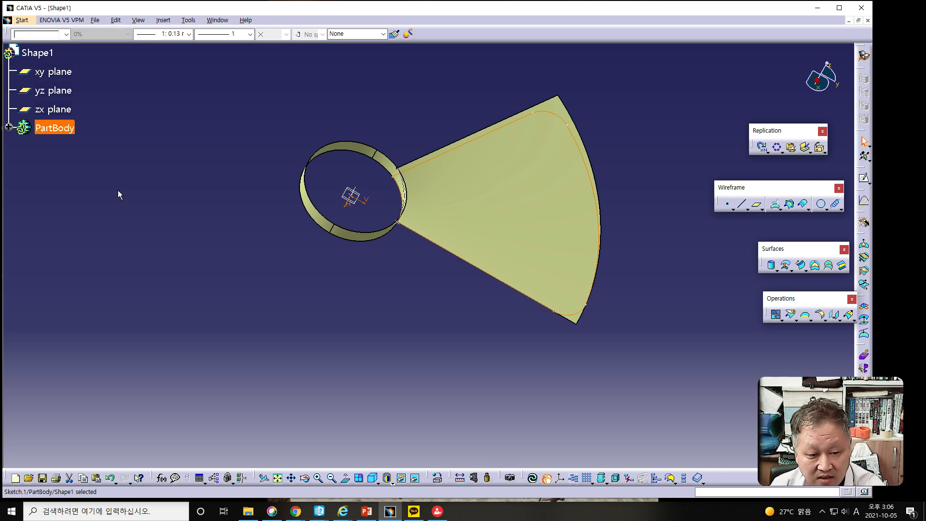
- Extrude the blade outline sketch as a surface 20 mm along the sketch normal
key("alt+Tab")
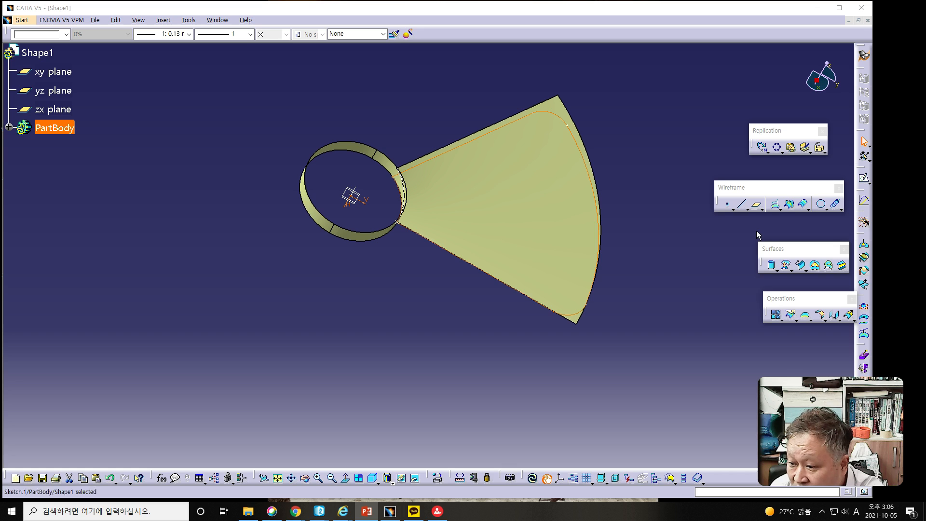
left_click(776, 271)
left_click(776, 271)
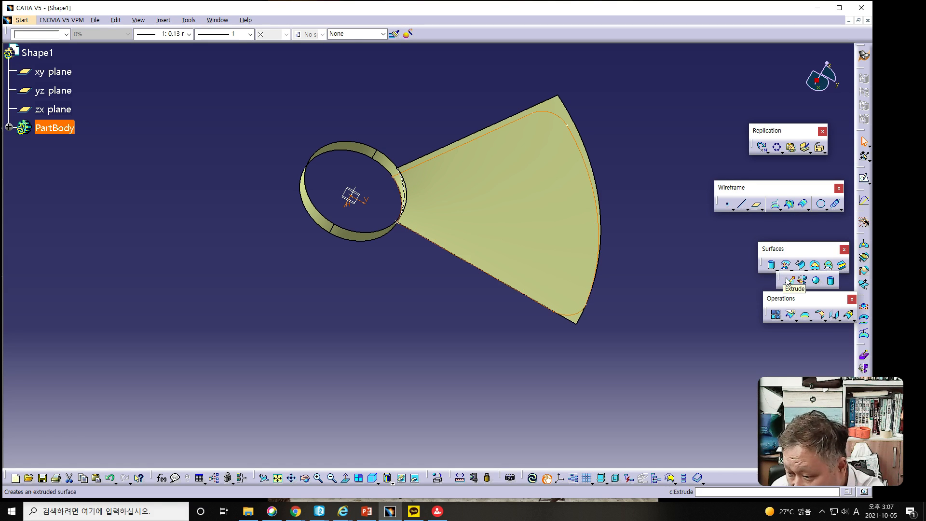
left_click(788, 282)
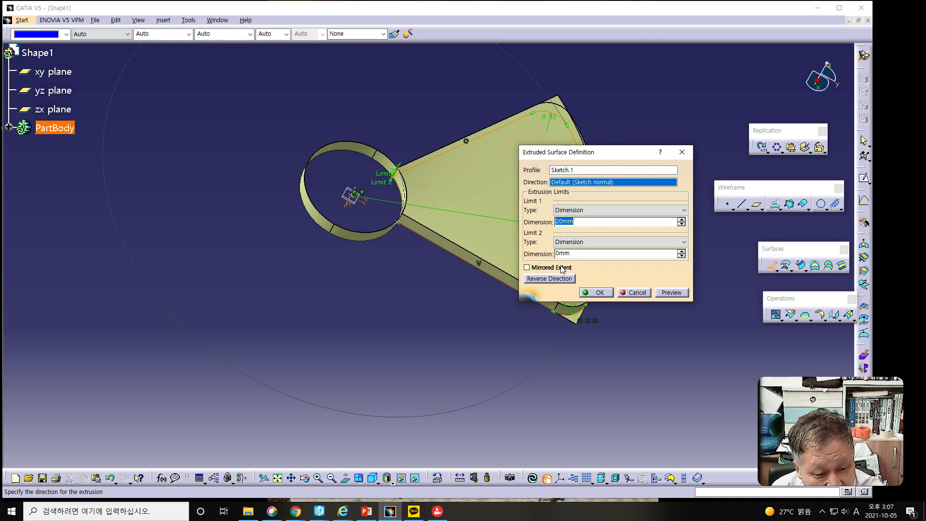
left_click(668, 292)
left_click(597, 292)
middle_click_drag(658, 324, 566, 294)
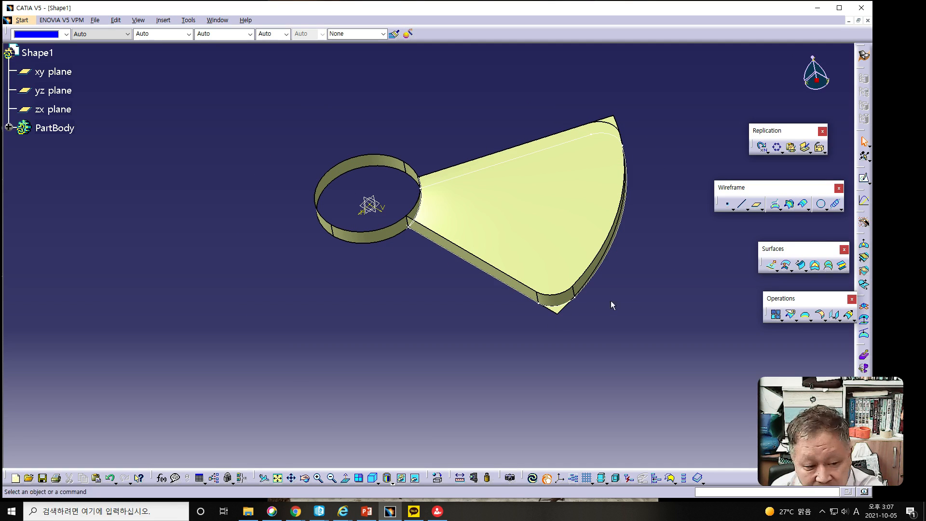
- Try to split the swept blade surface with the extruded outline surface, and undo the split
key("alt+Tab")
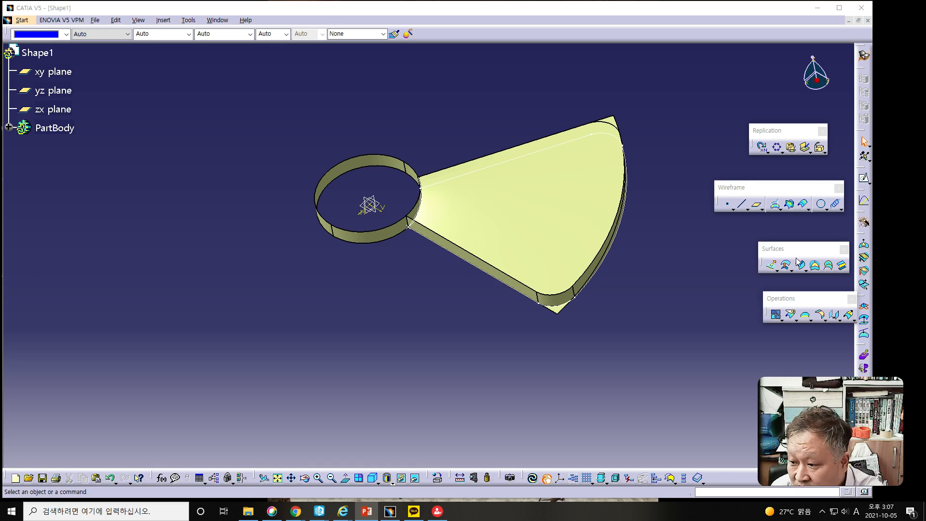
left_click(790, 315)
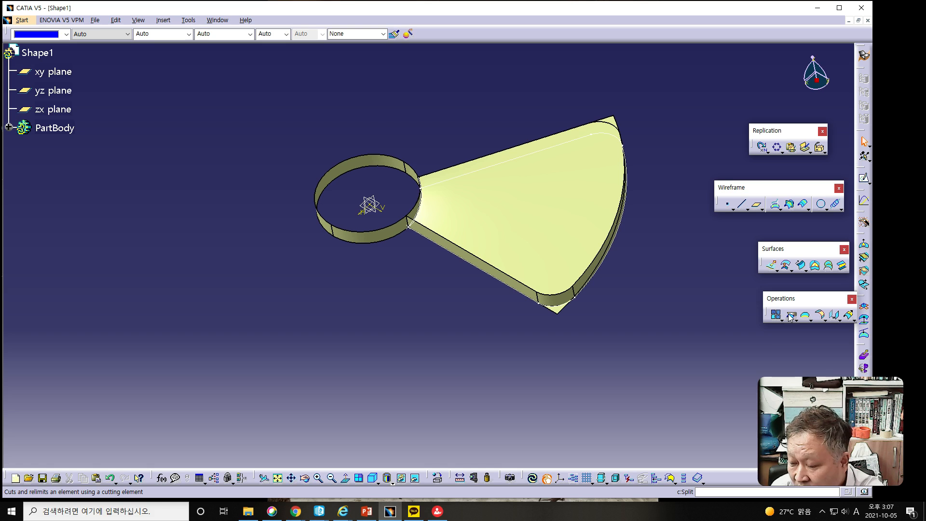
left_click(789, 315)
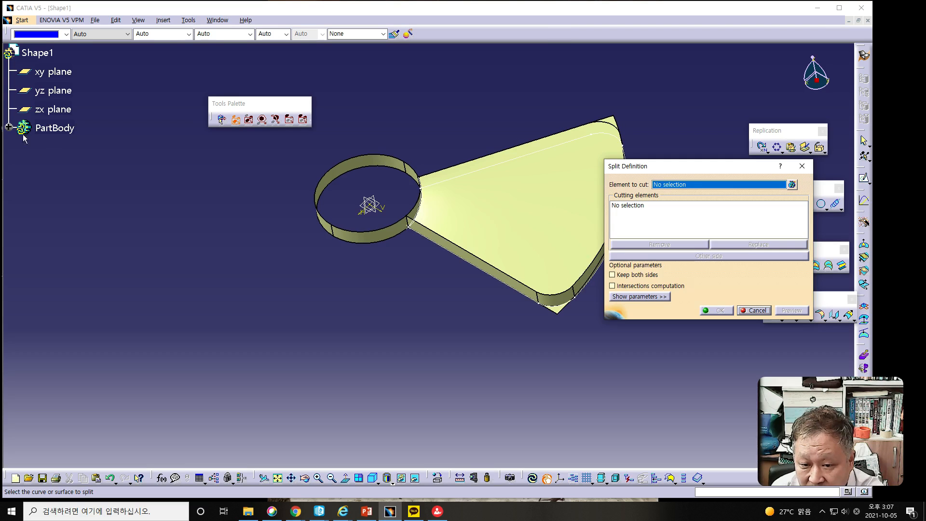
left_click(9, 127)
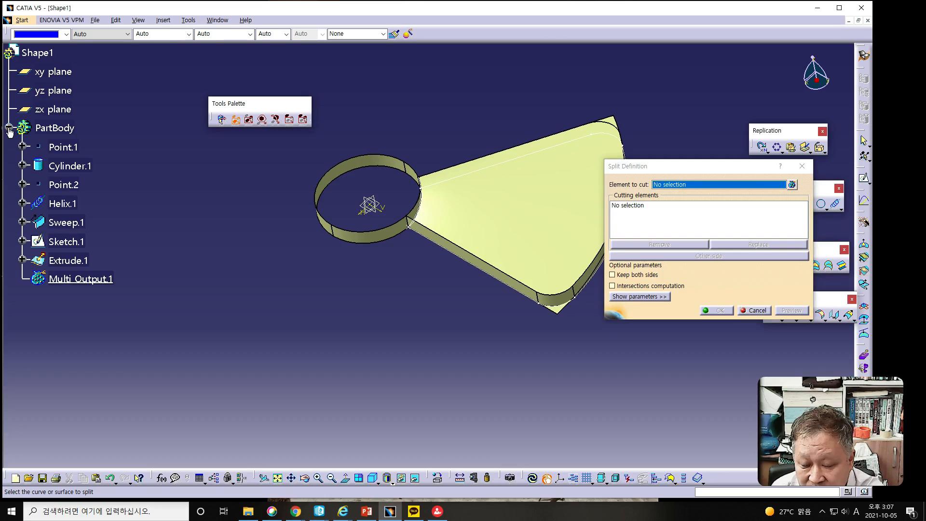
left_click(66, 223)
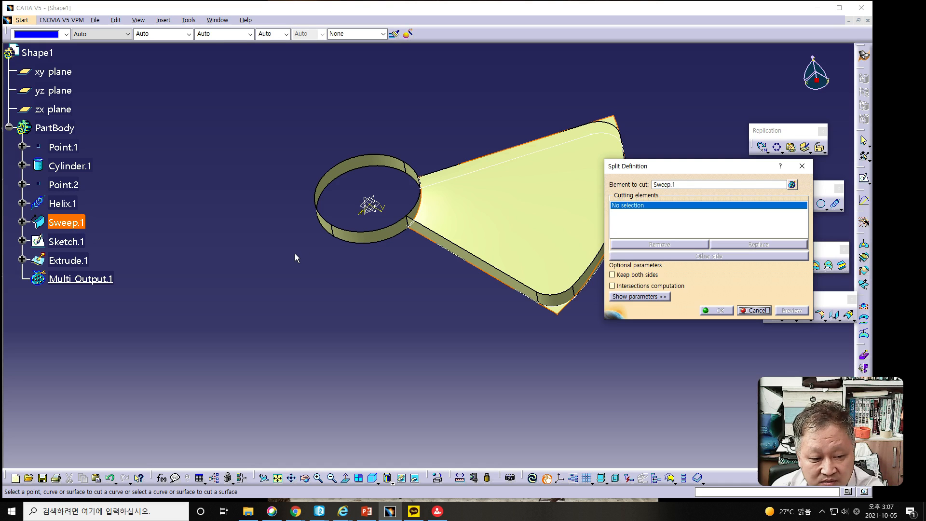
left_click(553, 298)
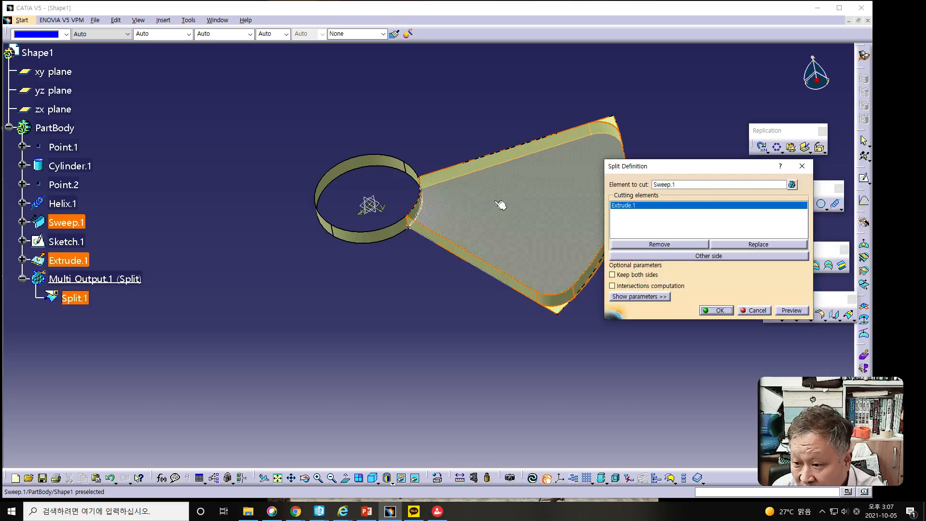
left_click(720, 310)
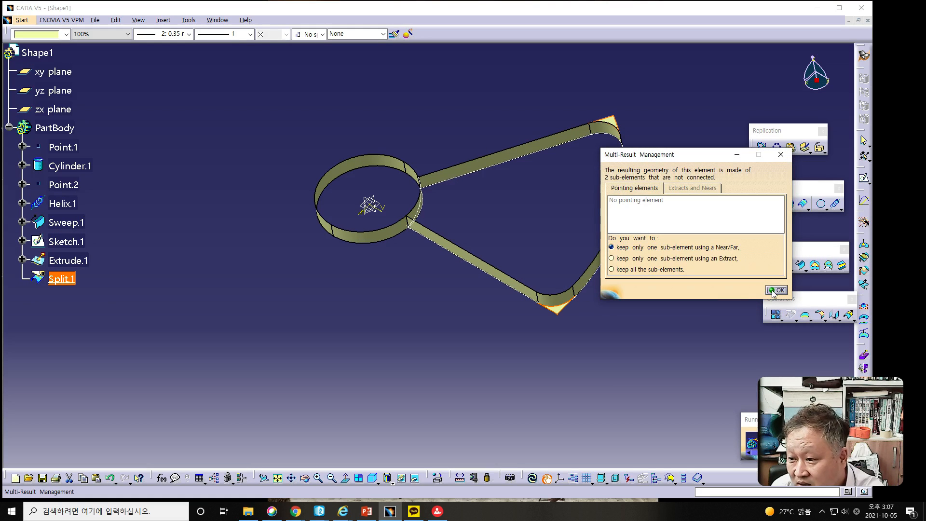
left_click(775, 290)
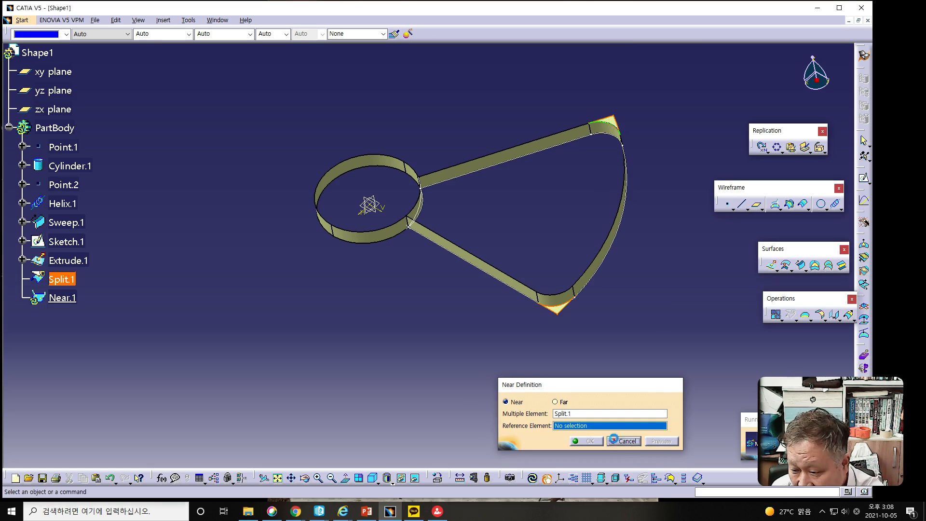
left_click(615, 441)
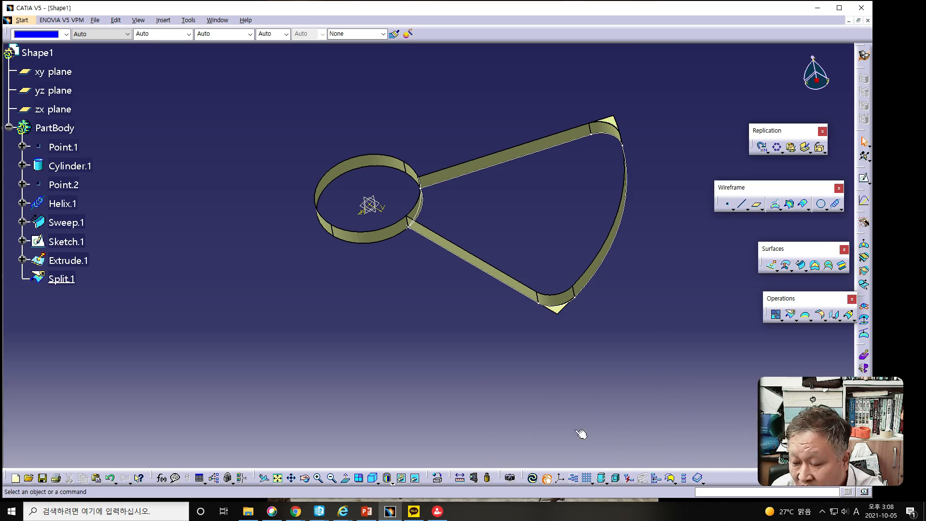
left_click(112, 480)
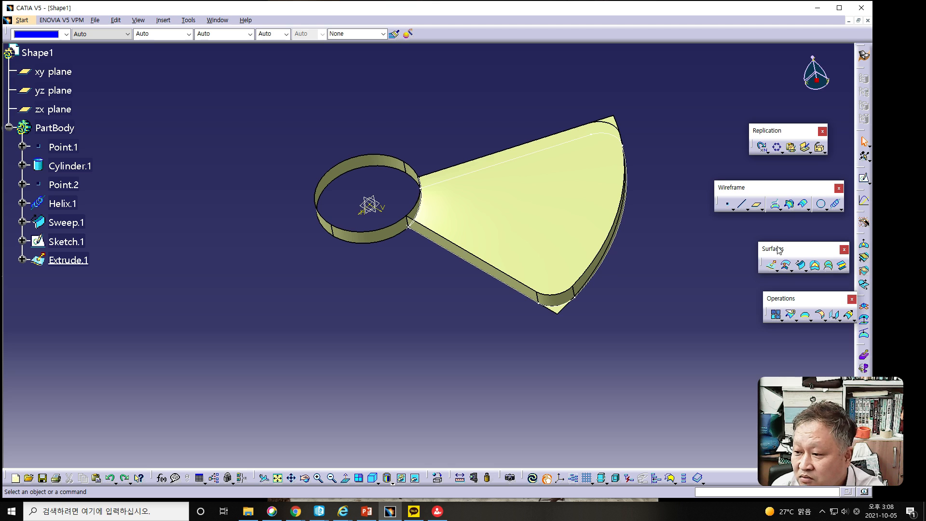
left_click(790, 315)
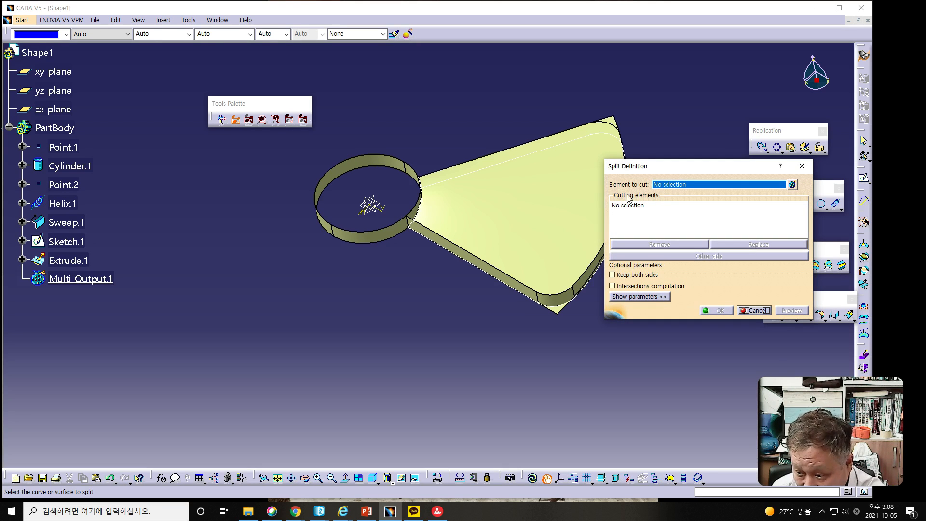
left_click(558, 309)
left_click(561, 310)
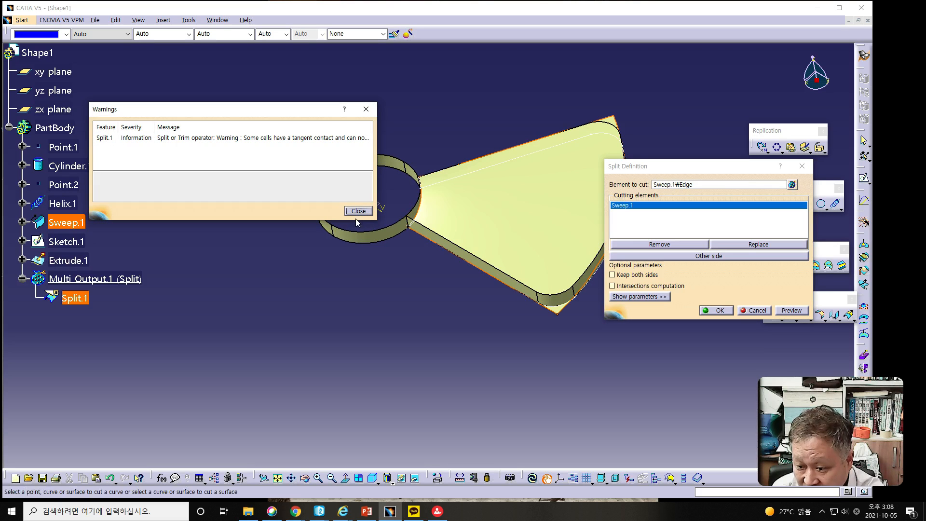
left_click(359, 211)
left_click(718, 185)
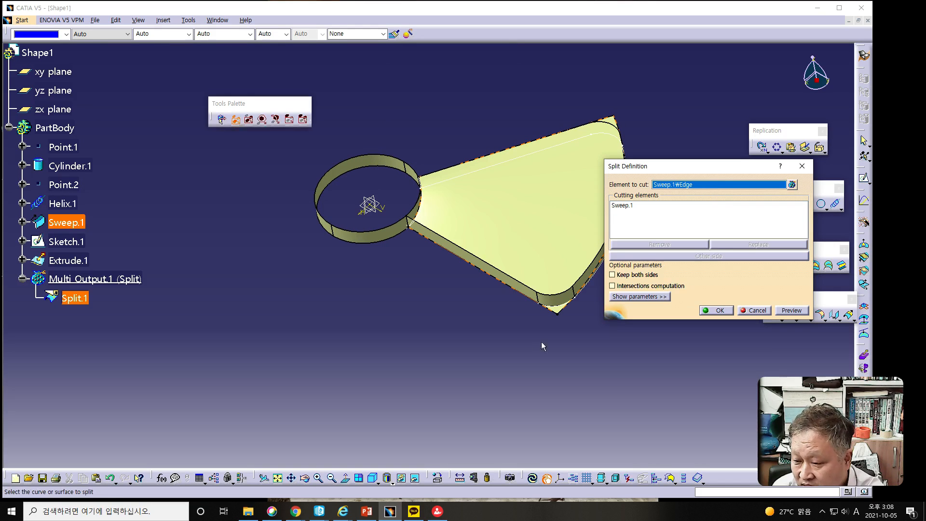
left_click(559, 313)
left_click(609, 409)
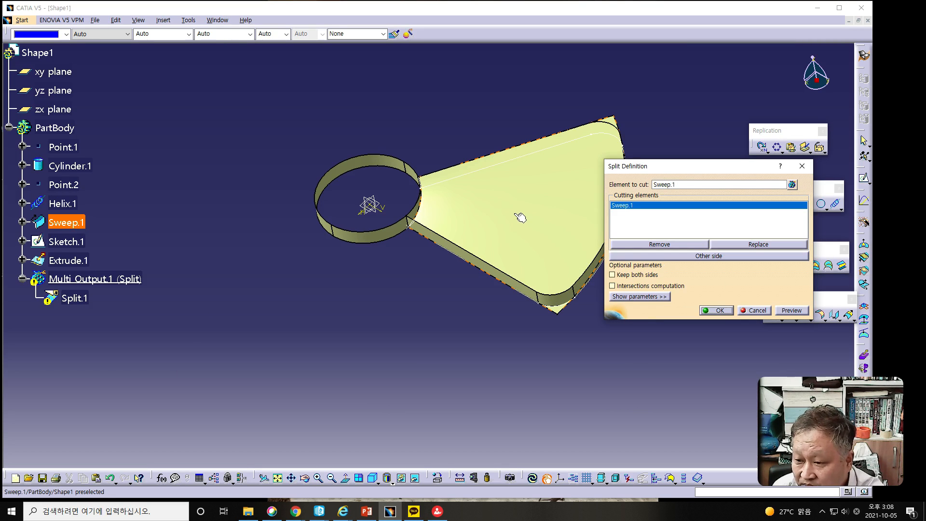
left_click(561, 297)
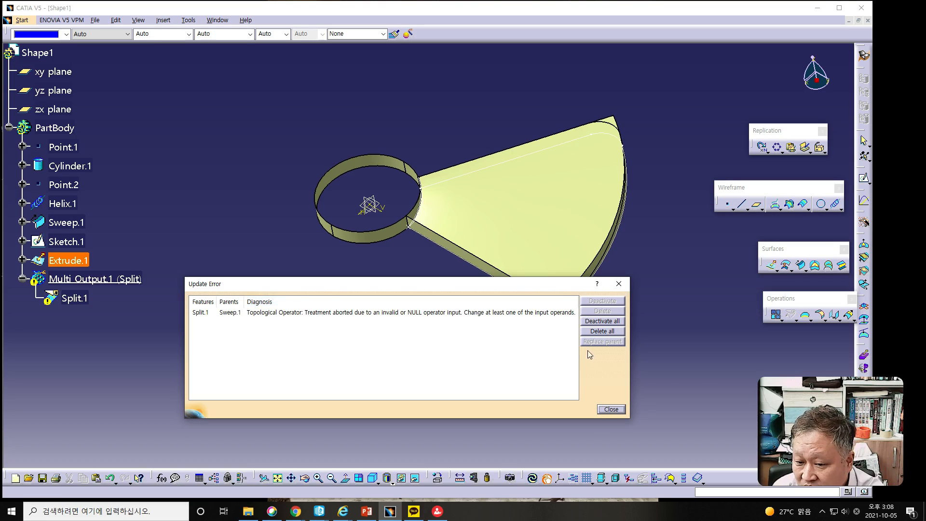
left_click(611, 409)
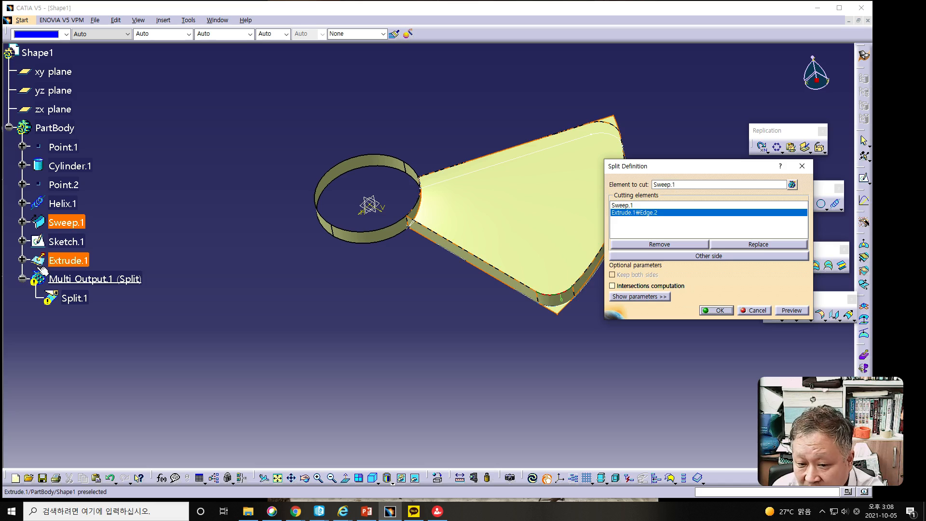
left_click(58, 263)
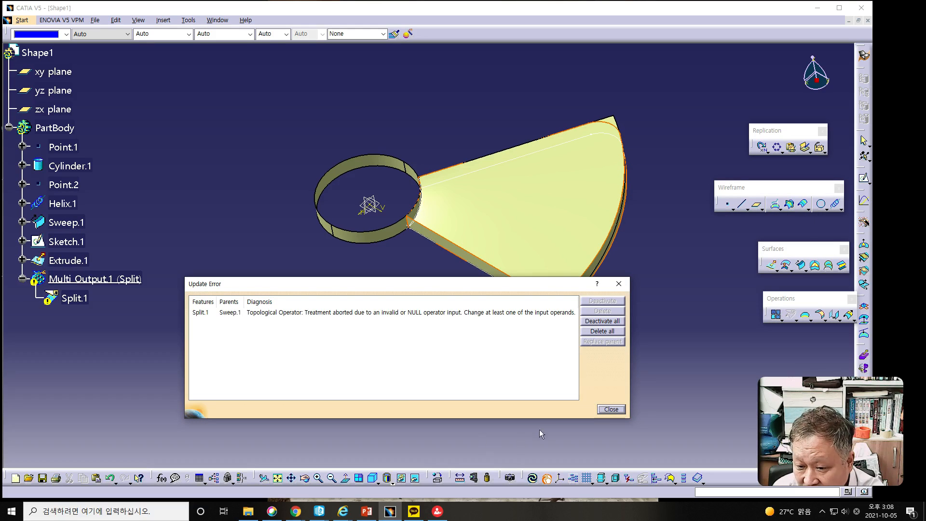
left_click(611, 409)
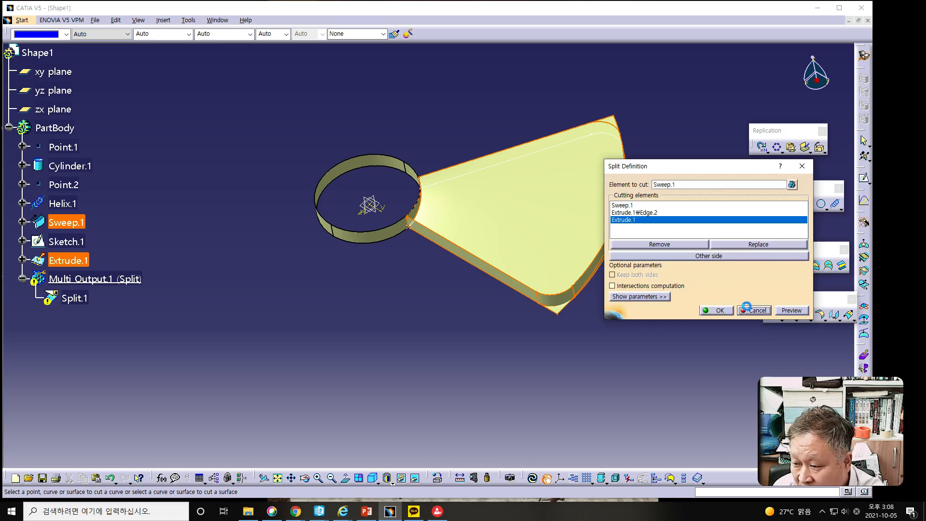
left_click(756, 310)
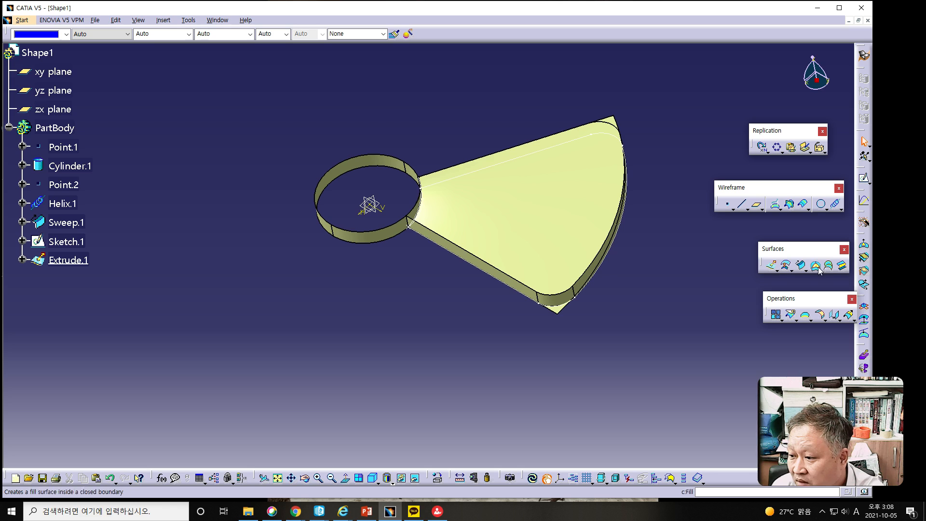
- Split the swept blade surface with the extruded outline surface, keeping the side inside the round-cornered outline
left_click(789, 315)
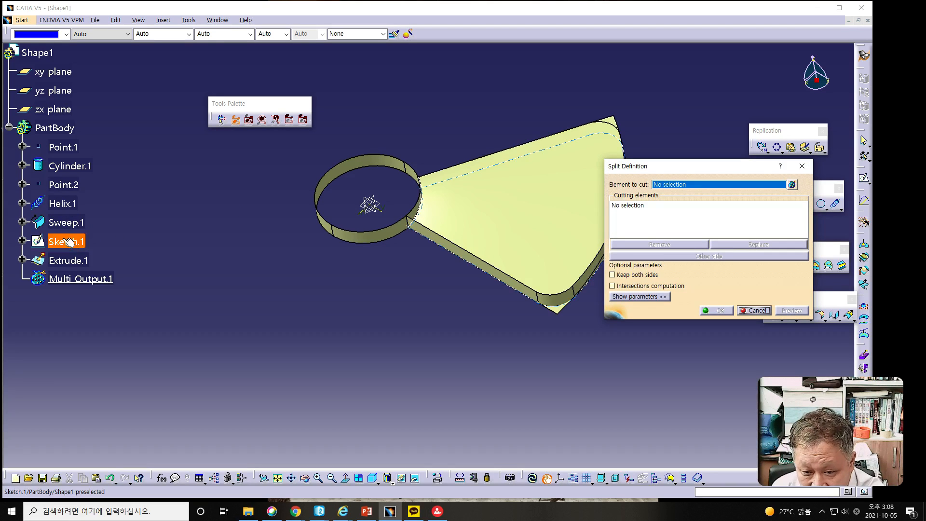
left_click(67, 222)
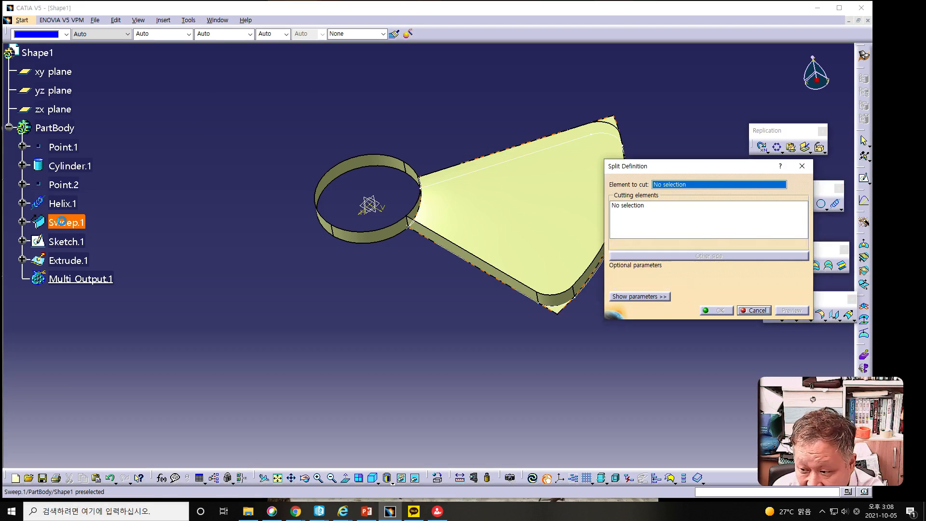
left_click(73, 260)
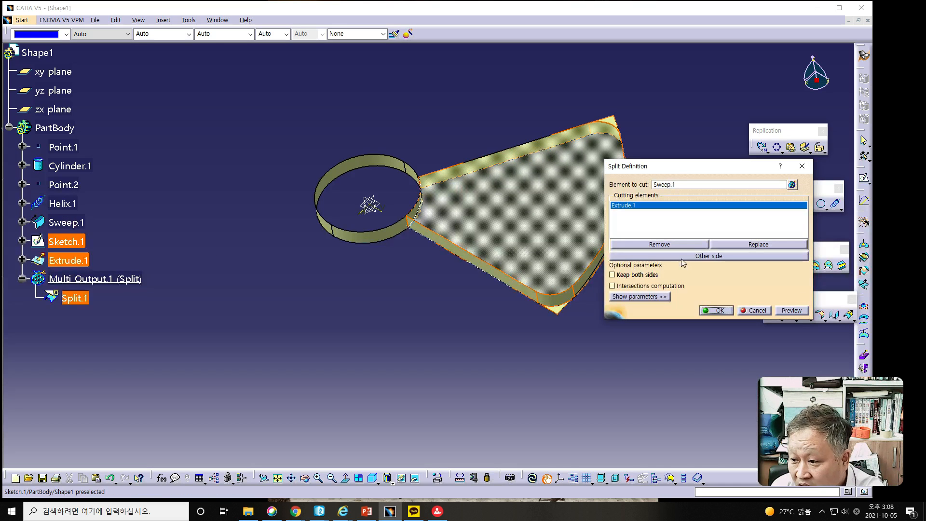
left_click(700, 255)
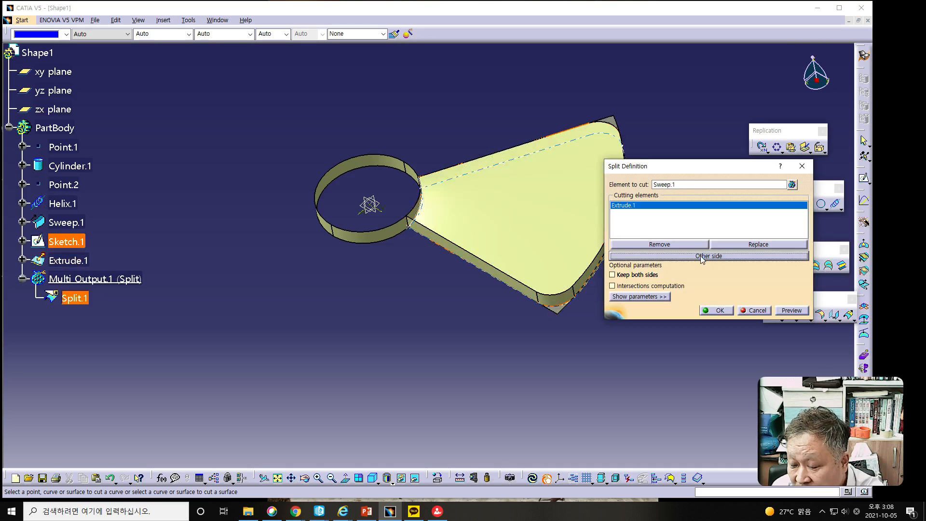
left_click_drag(692, 170, 718, 143)
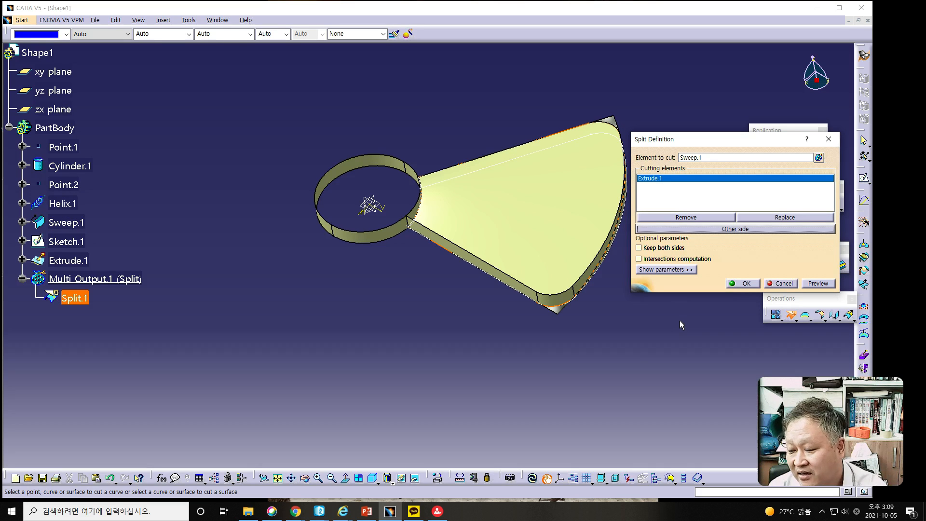
left_click(745, 283)
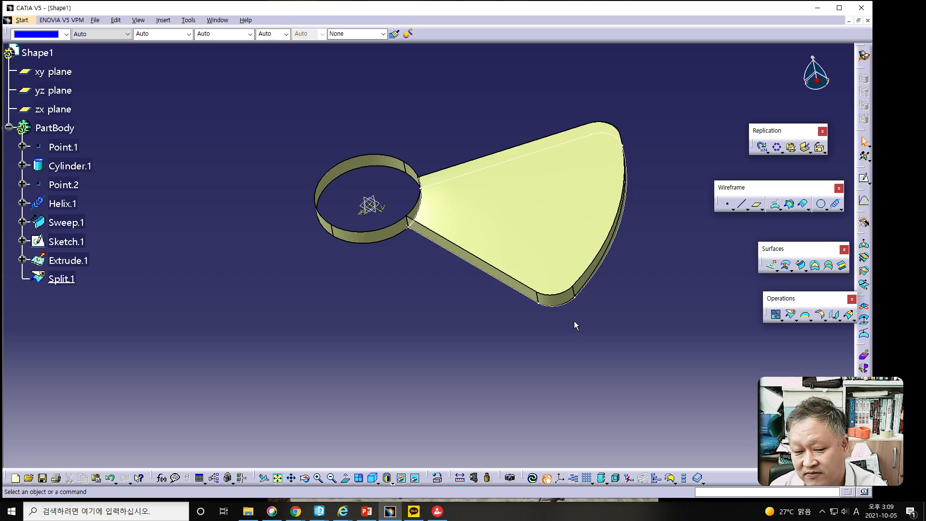
- Switch to the Part Design workbench and thicken the trimmed blade surface with a first offset of 3 mm
key("alt+Tab")
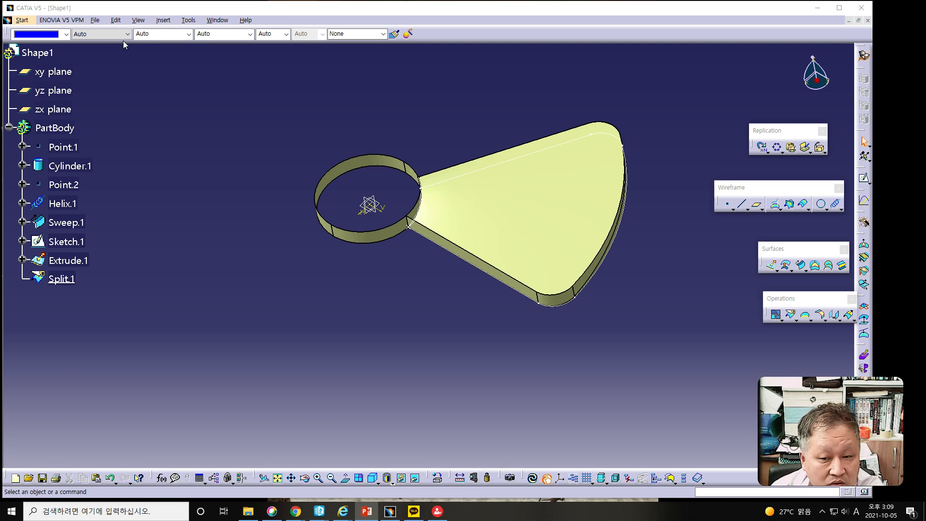
left_click(22, 20)
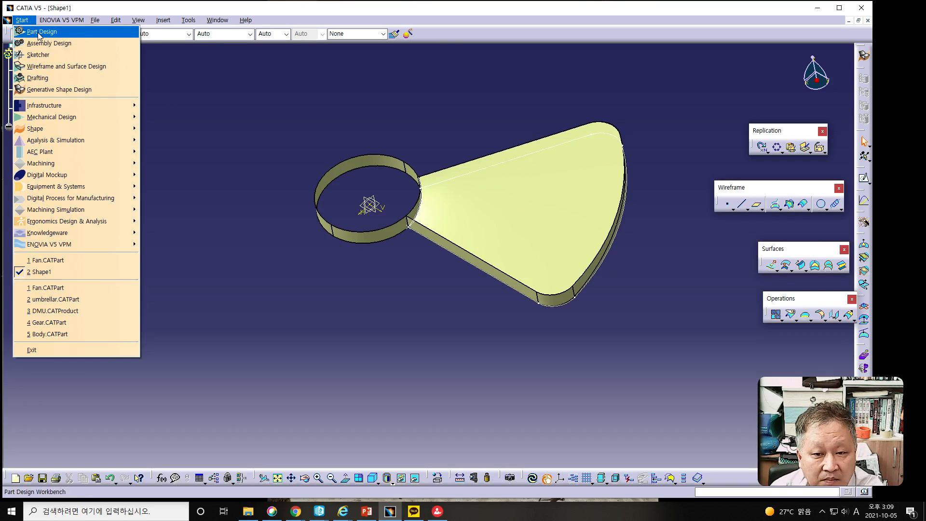
left_click(43, 31)
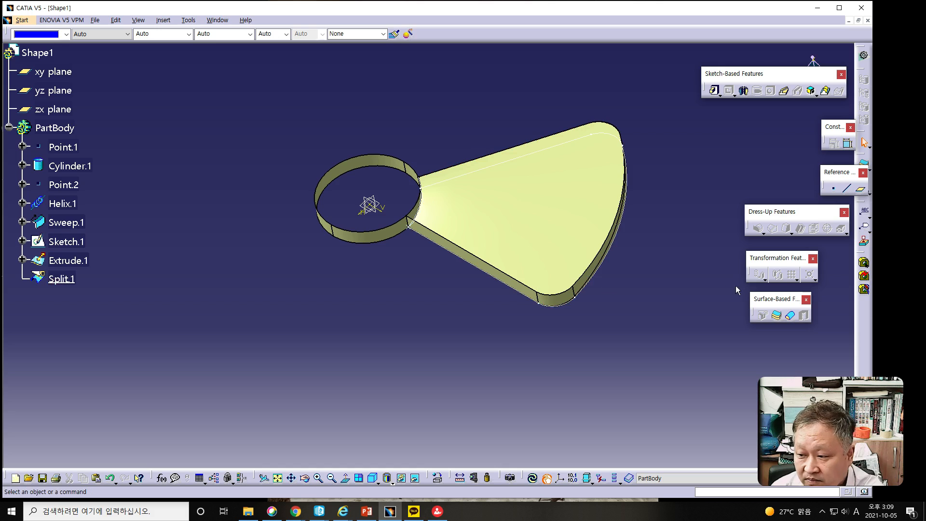
left_click(777, 314)
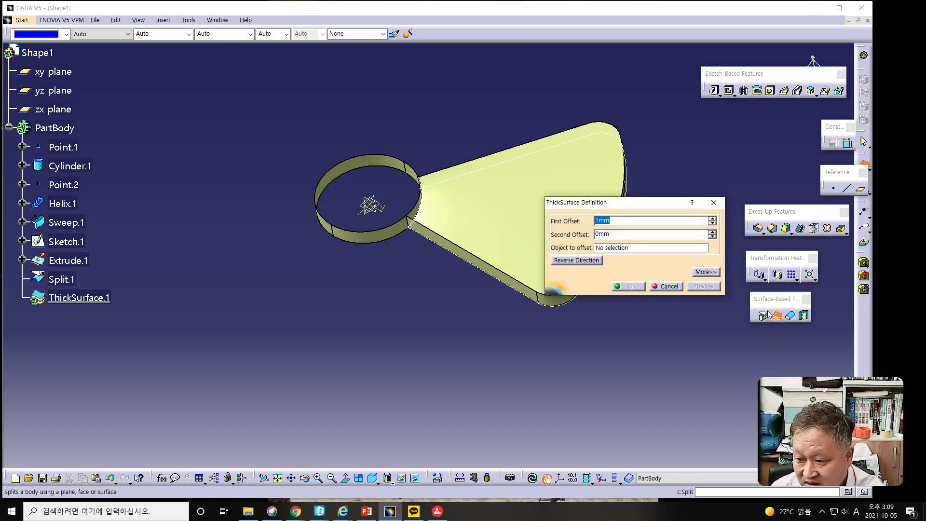
type("3")
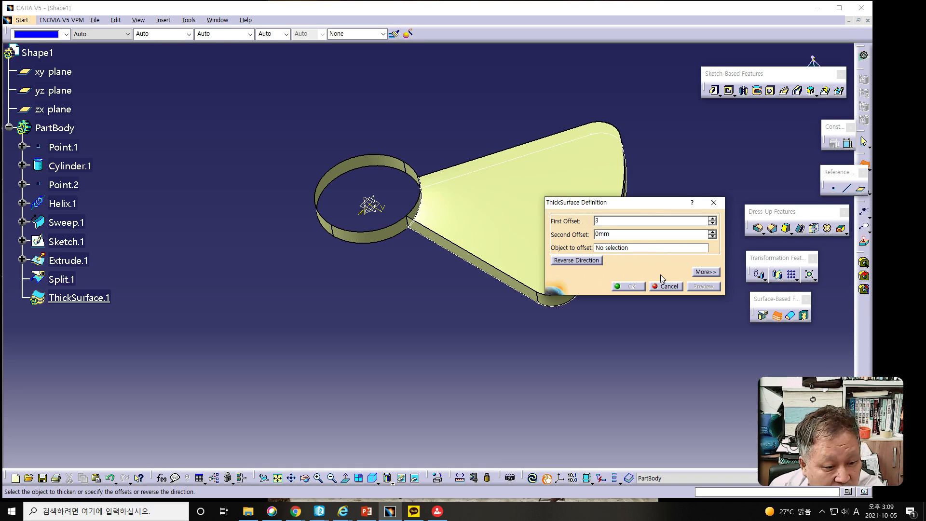
left_click(520, 209)
left_click_drag(606, 208, 681, 255)
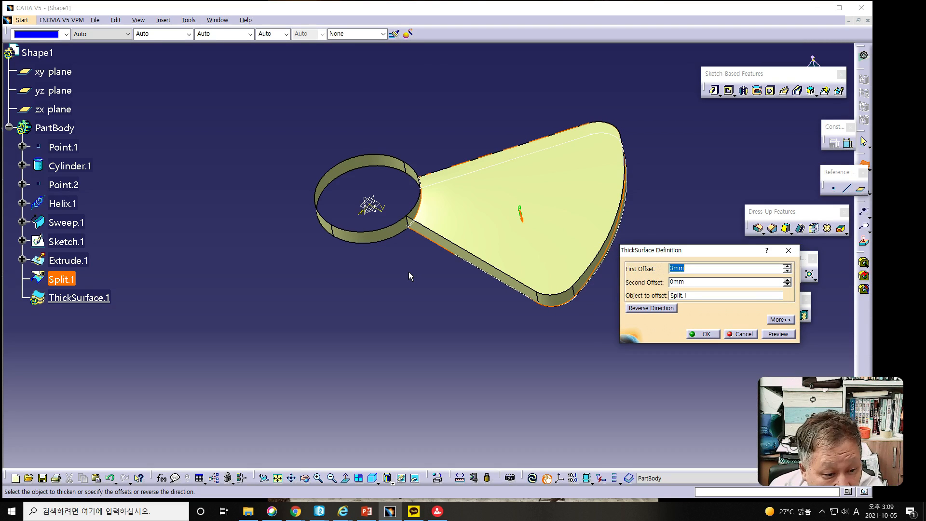
middle_click_drag(516, 260, 525, 254)
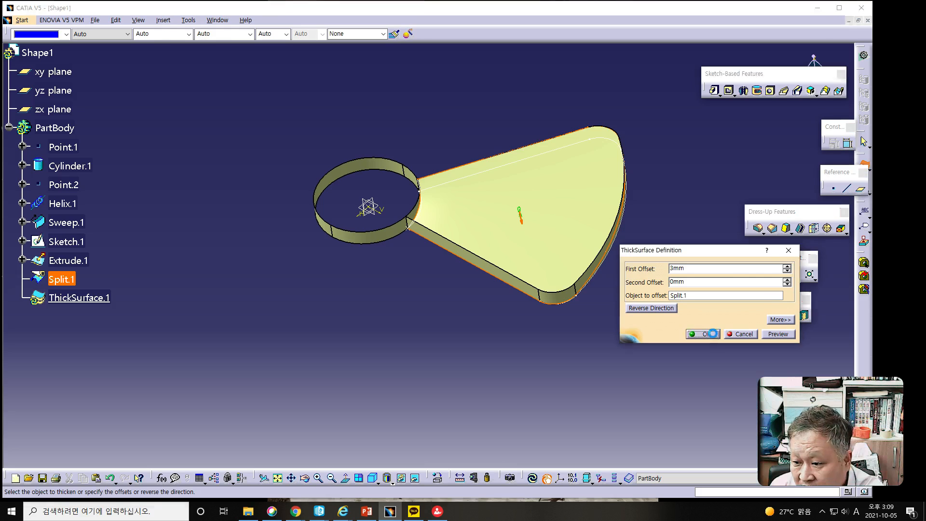
left_click(714, 336)
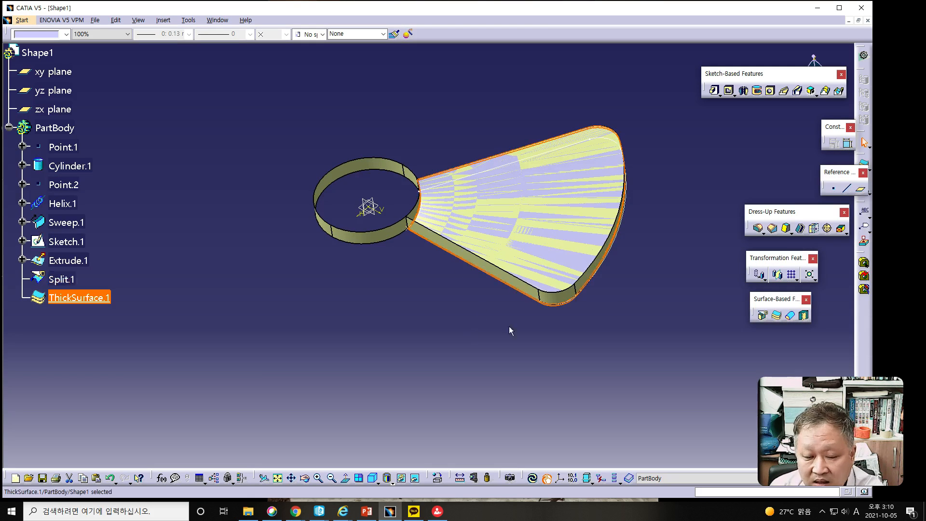
- Thicken the hub cylinder surface outward with a first offset of 3 mm
middle_click_drag(499, 339, 527, 331)
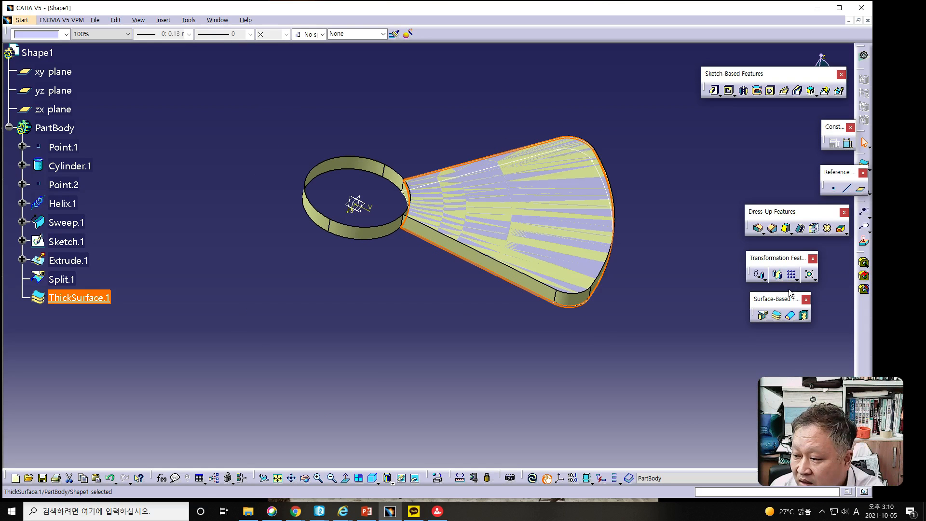
left_click(777, 315)
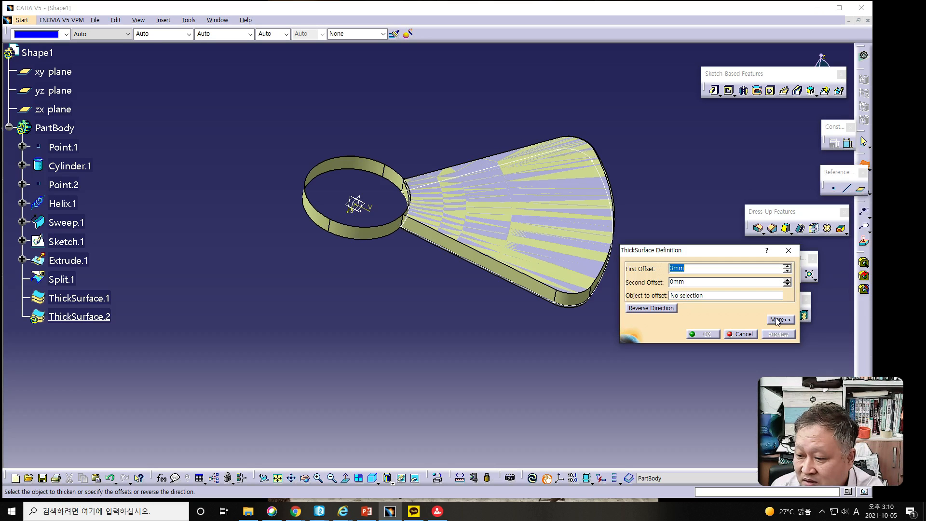
left_click(349, 237)
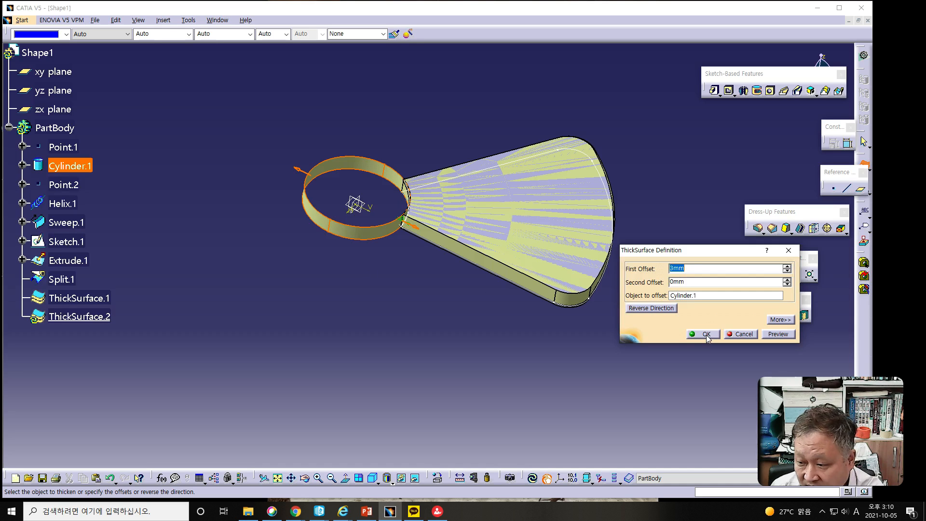
left_click(298, 169)
left_click(329, 186)
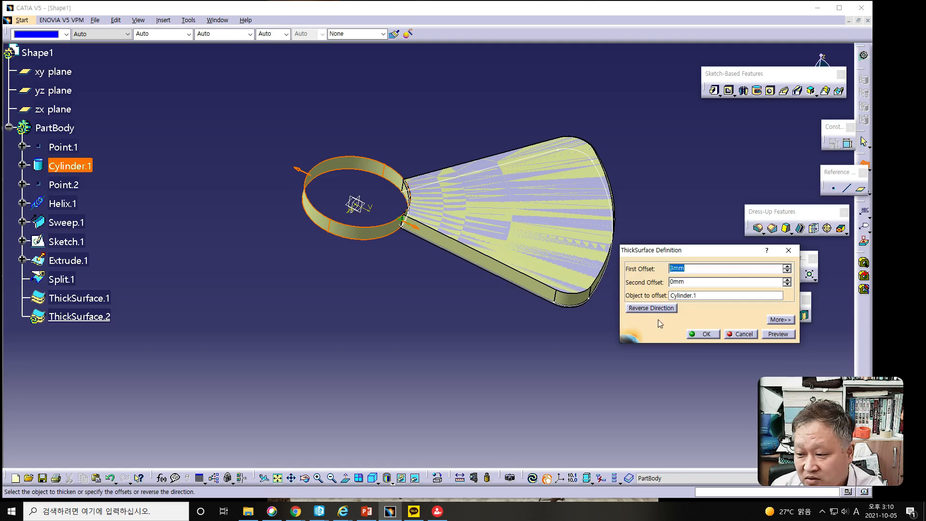
left_click(704, 336)
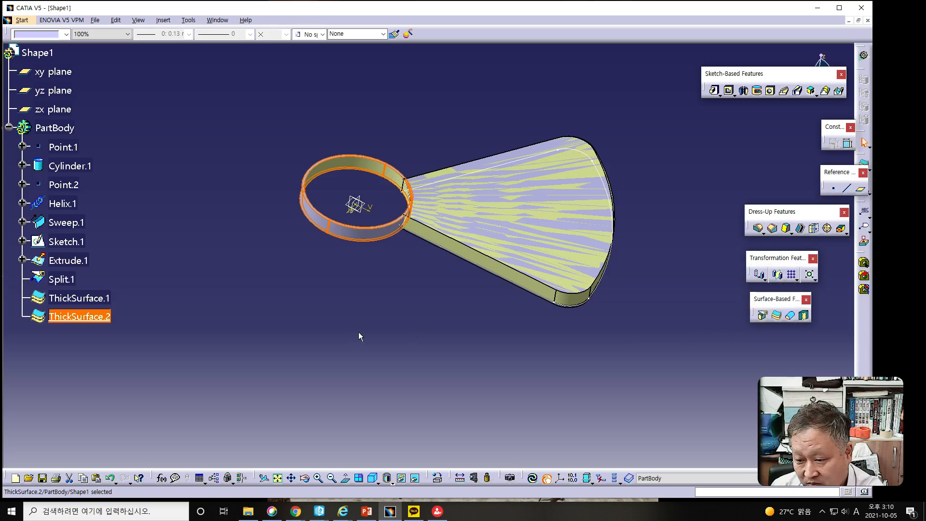
- Hide both points, the cylinder, helix, sweep, sketch, extrude and split, leaving only the two thickened solids shown
key("alt+Tab")
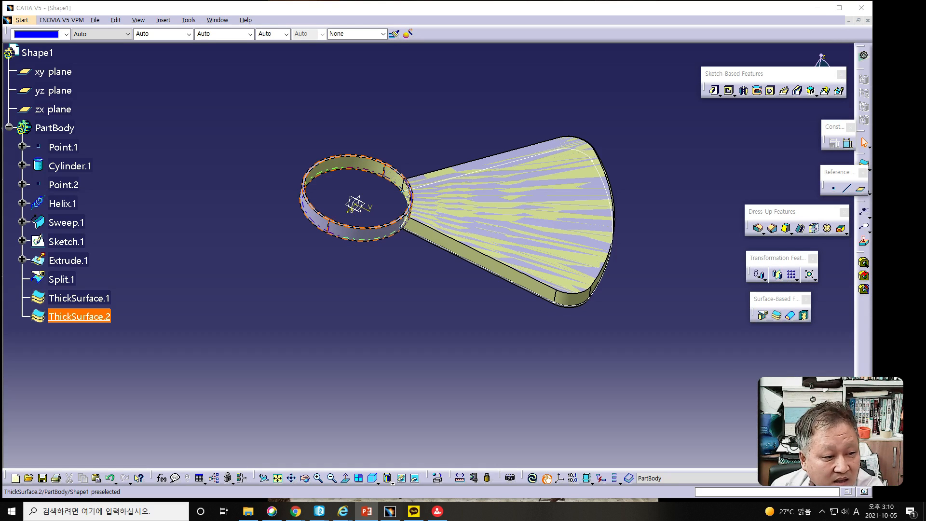
left_click(55, 151)
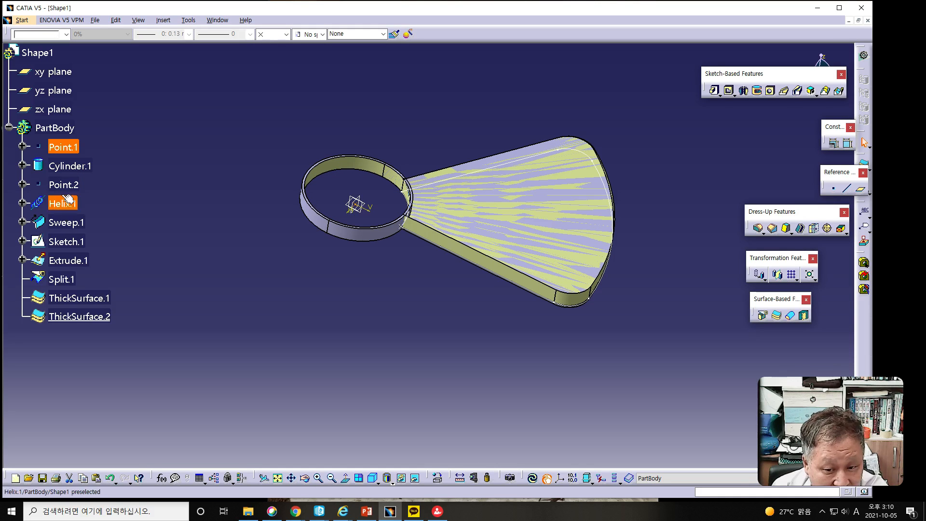
left_click(70, 167, "ctrl")
left_click(68, 185, "ctrl")
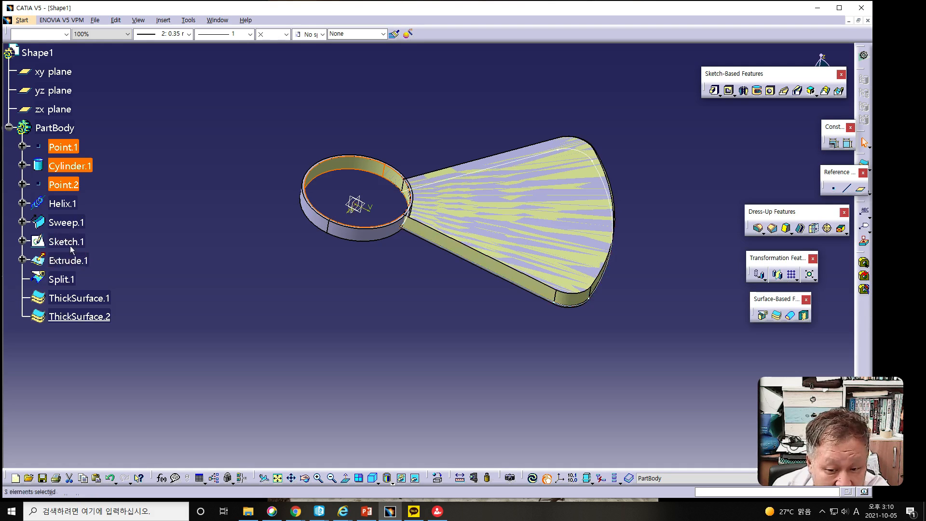
left_click(63, 205, "ctrl")
left_click(63, 225, "ctrl")
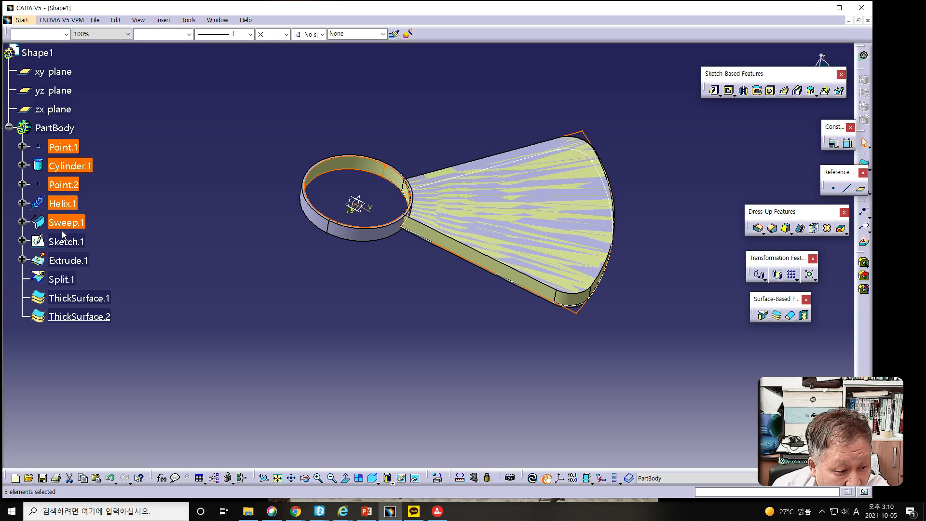
left_click(70, 243, "ctrl")
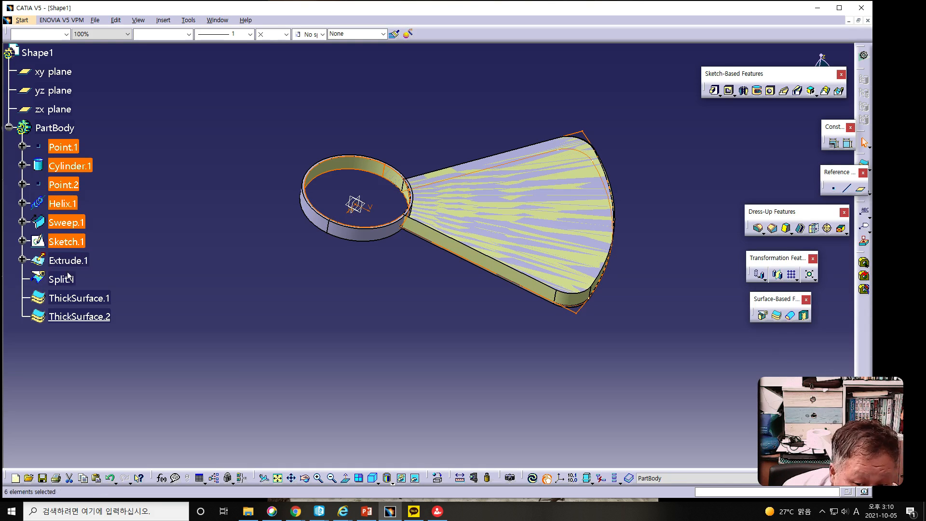
left_click(68, 261, "ctrl")
left_click(60, 279, "ctrl")
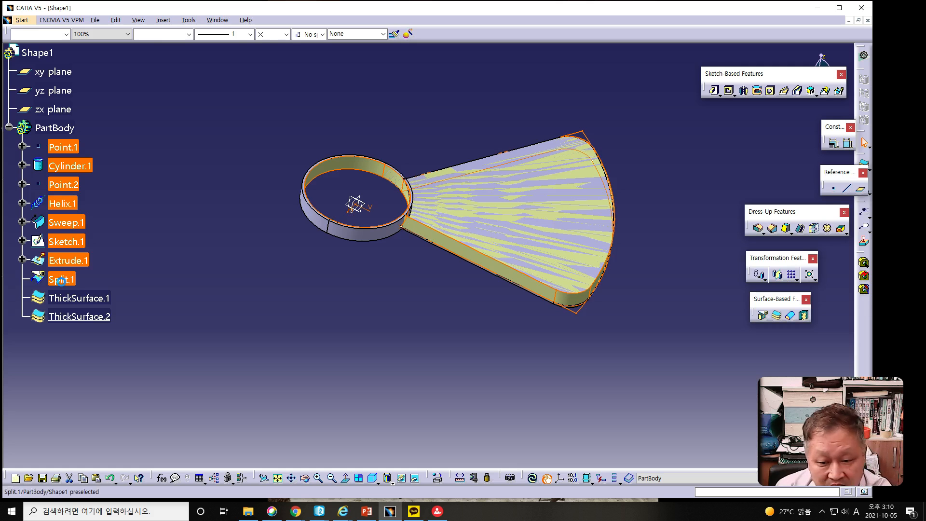
right_click(62, 241)
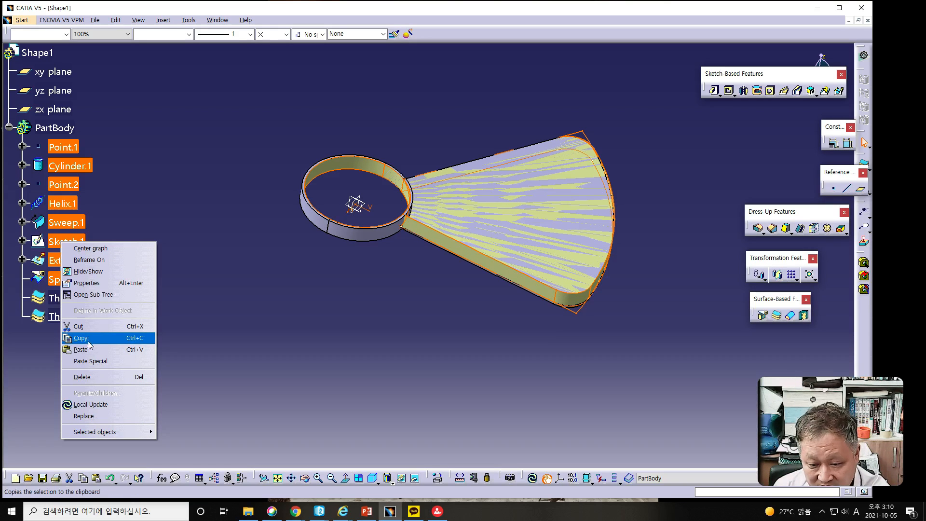
left_click(86, 272)
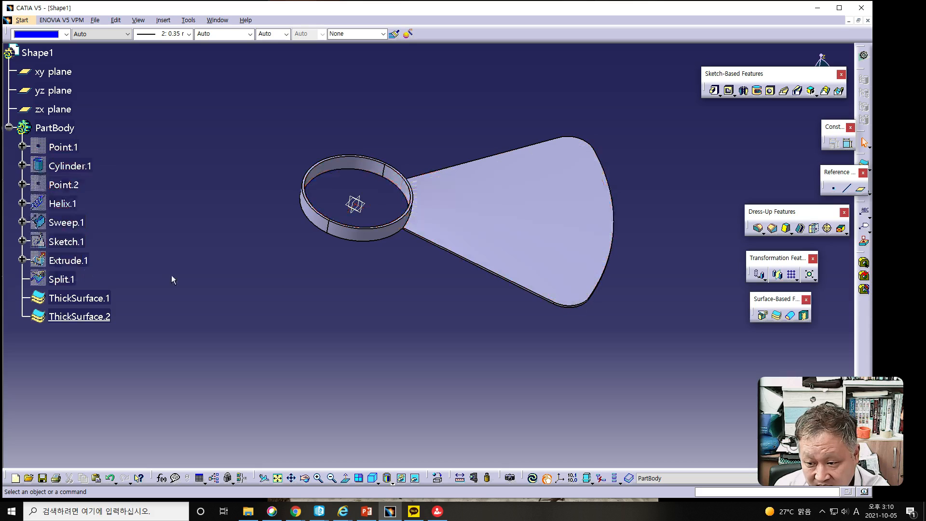
- Set up a circular pattern with 4 instances at 90 deg angular spacing about the Z axis
middle_click_drag(403, 317, 398, 190)
middle_click_drag(355, 228, 399, 290)
key("alt+Tab")
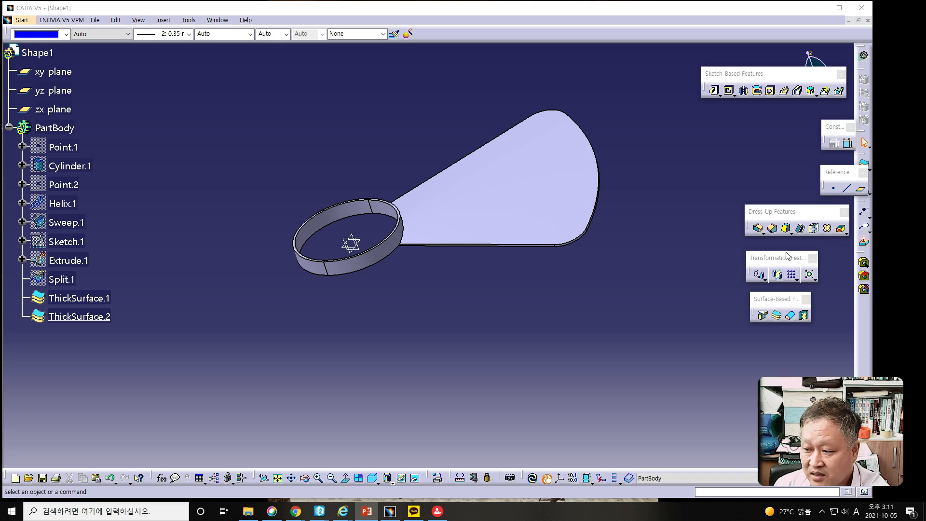
left_click(796, 280)
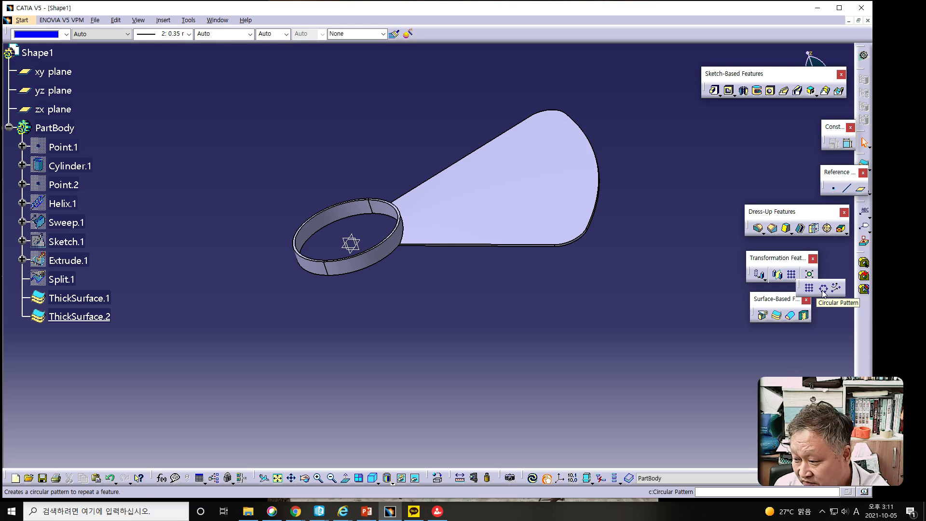
left_click(824, 289)
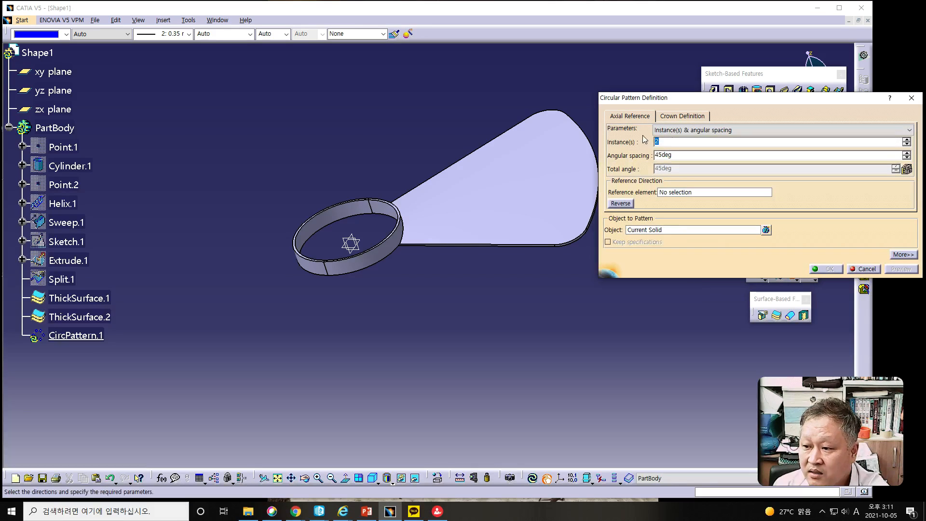
type("4")
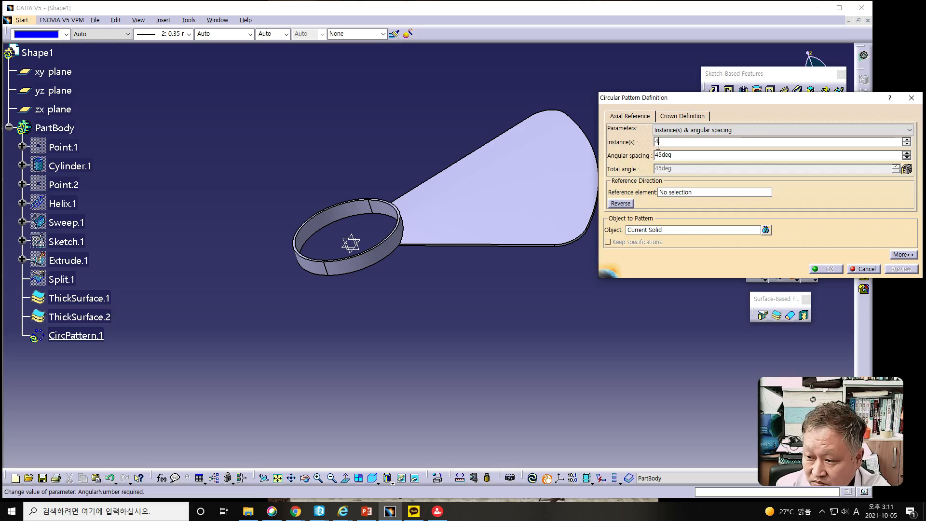
key("Tab")
type("90")
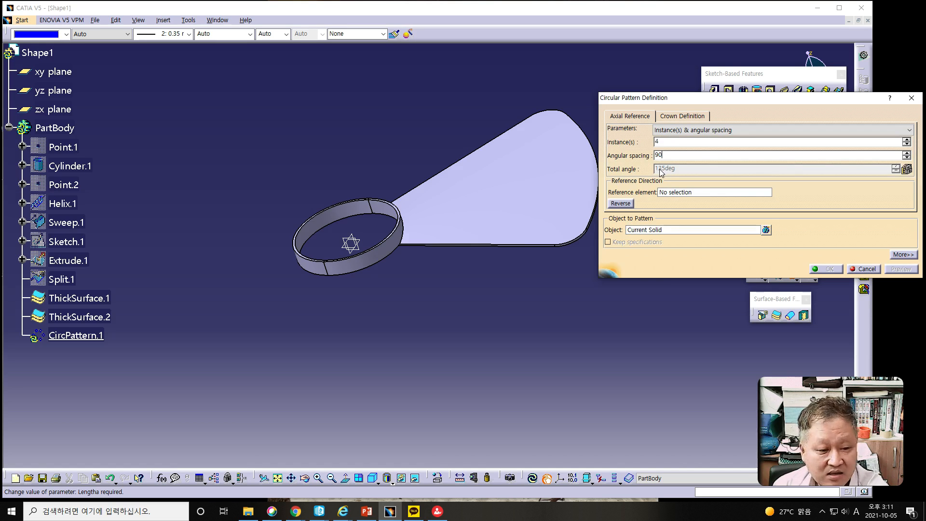
left_click(696, 192)
right_click(696, 192)
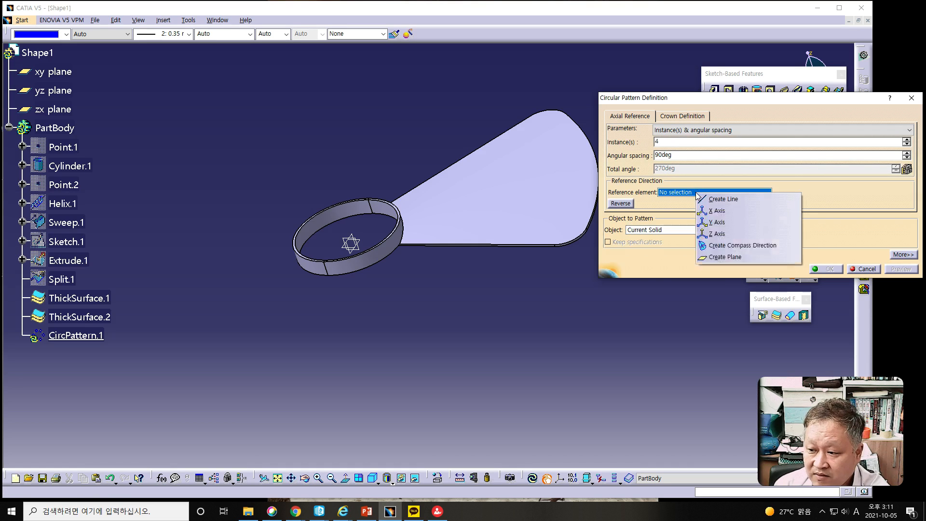
left_click(715, 233)
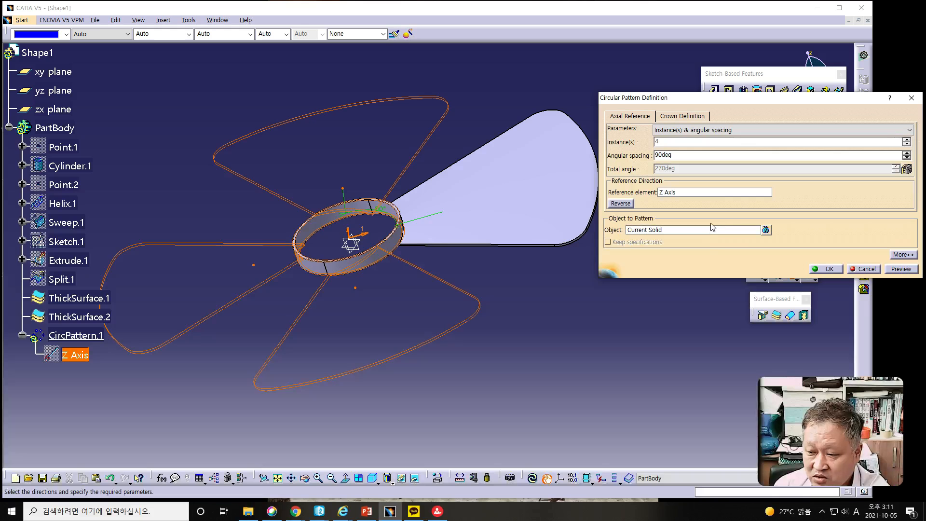
- Pattern only the thickened blade instead of the current solid, then preview and create the circular pattern
left_click(684, 230)
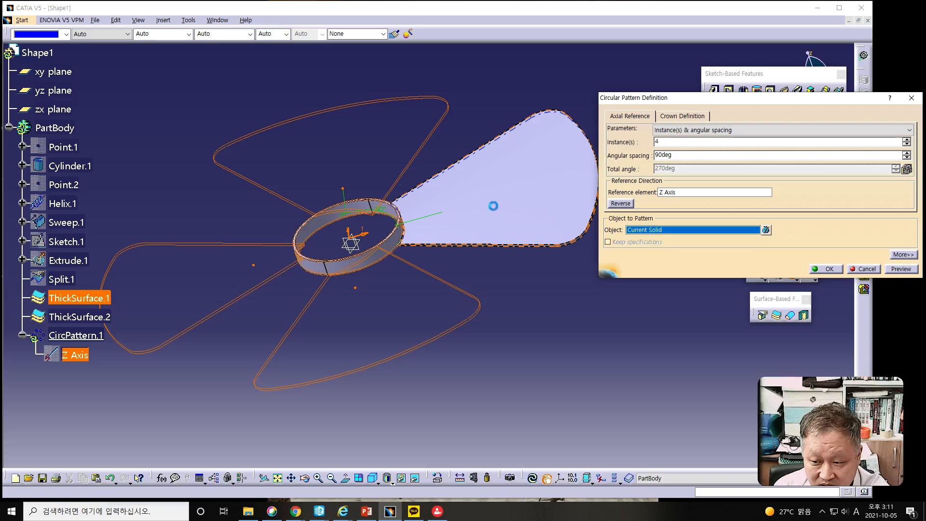
left_click(494, 206)
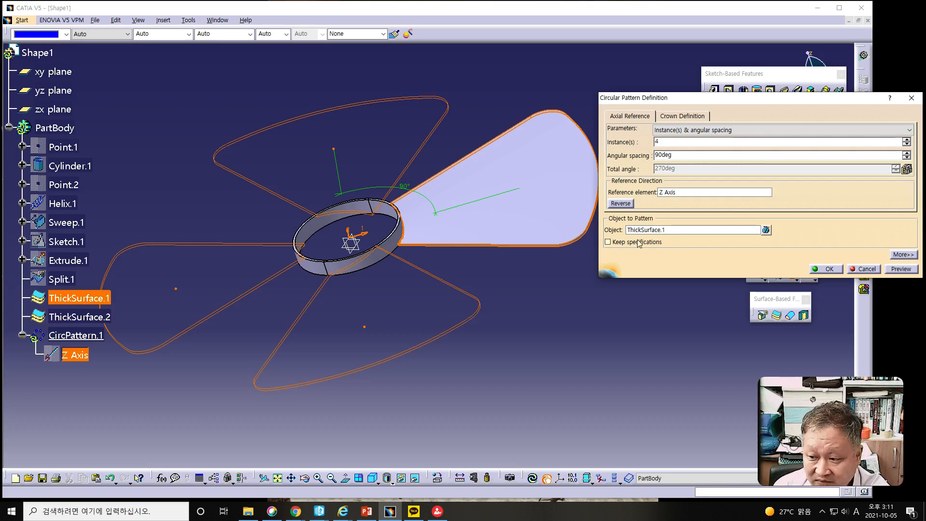
left_click(900, 270)
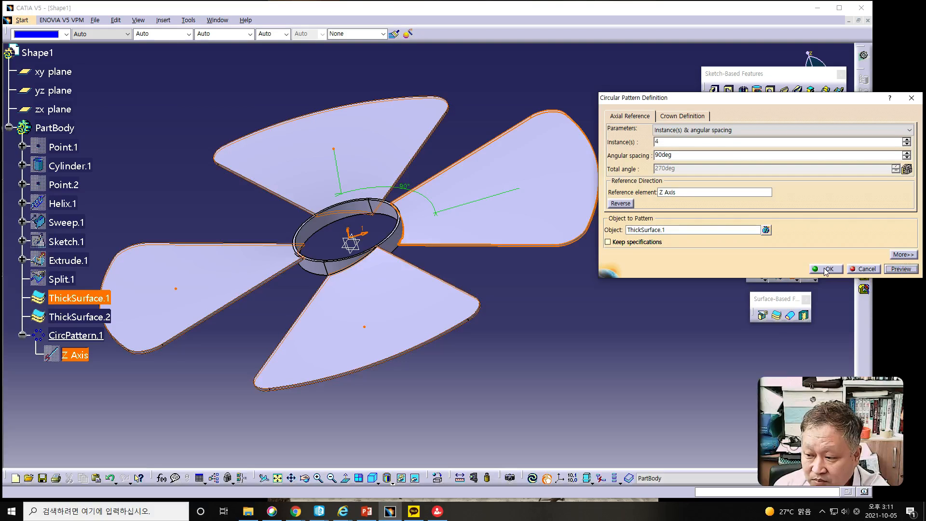
left_click(825, 269)
left_click(541, 250)
scroll(571, 362, "down", 1)
middle_click_drag(571, 361, 507, 416)
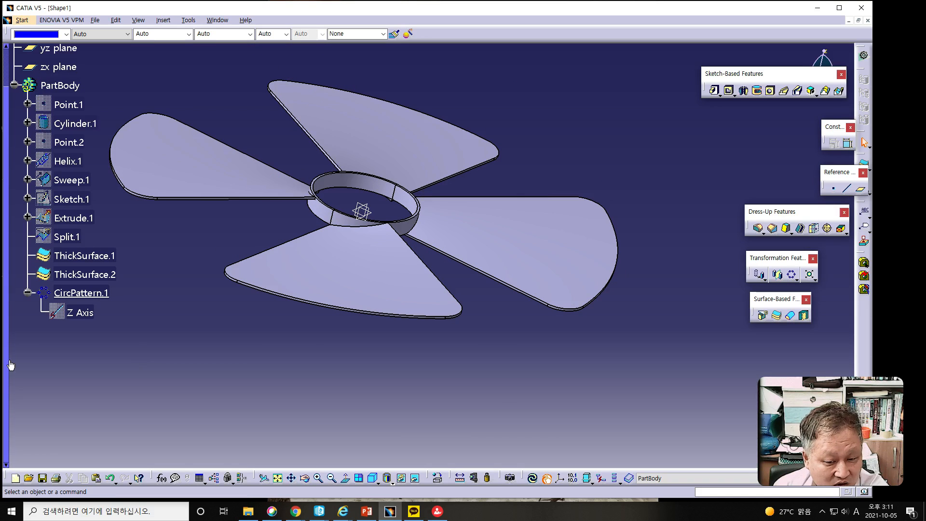
mouse_move(470, 356)
middle_mouse_down()
mouse_move(583, 426)
mouse_move(591, 405)
mouse_move(493, 337)
mouse_move(542, 356)
mouse_move(502, 215)
mouse_move(383, 199)
mouse_move(357, 244)
mouse_move(507, 351)
mouse_move(465, 378)
mouse_move(474, 337)
mouse_move(470, 352)
middle_mouse_up()
key("alt+Tab")
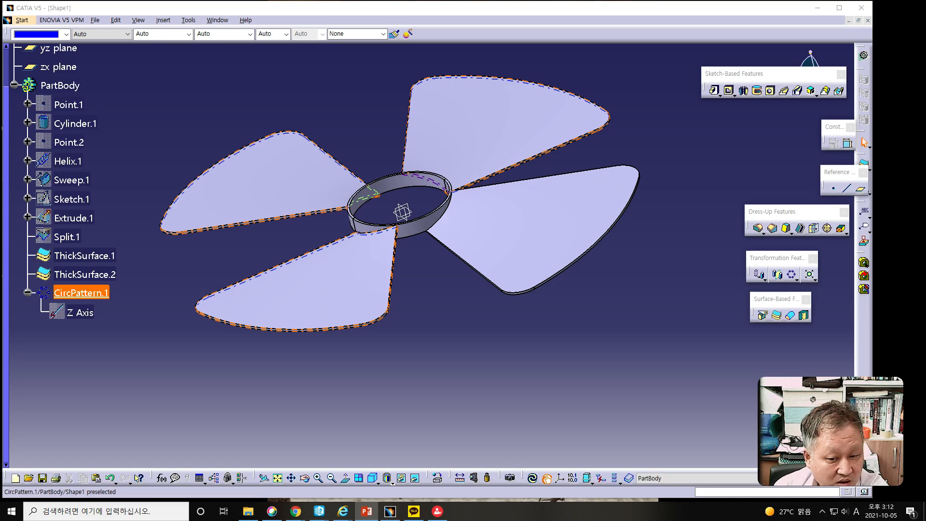
- Open a new sketch on the xy plane
left_click_drag(6, 207, 7, 142)
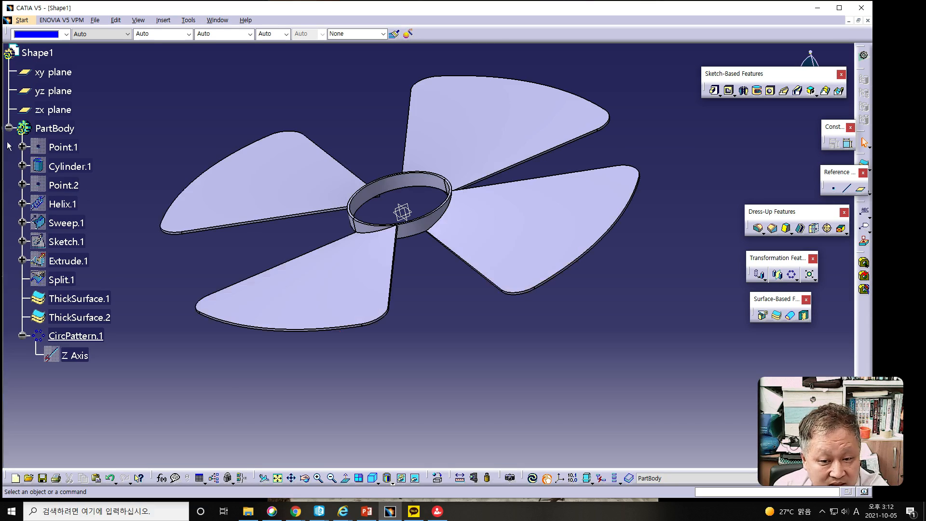
left_click(54, 73)
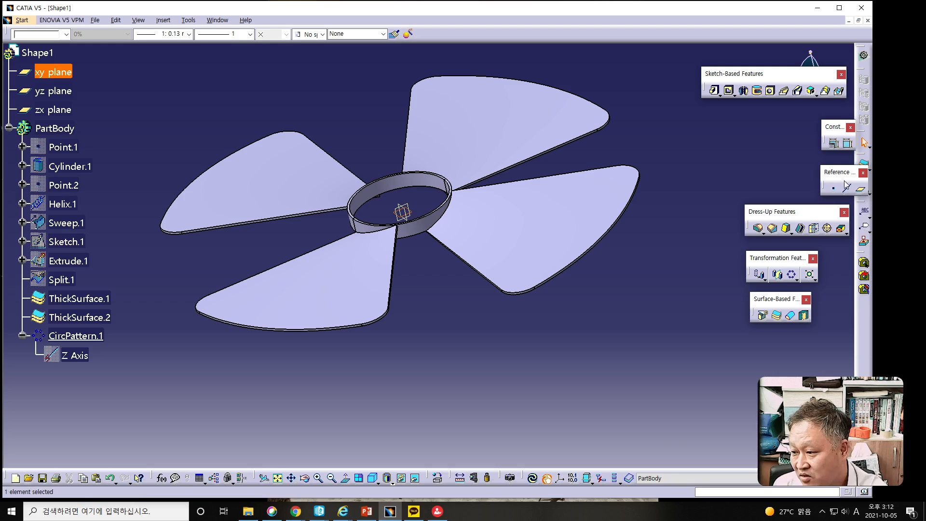
key("Escape")
left_click_drag(835, 173, 778, 161)
left_click(864, 190)
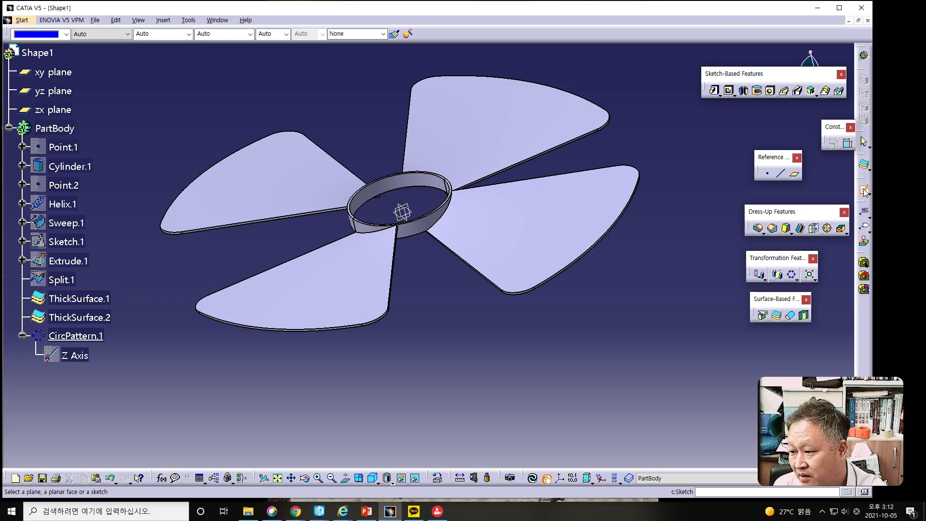
left_click(60, 73)
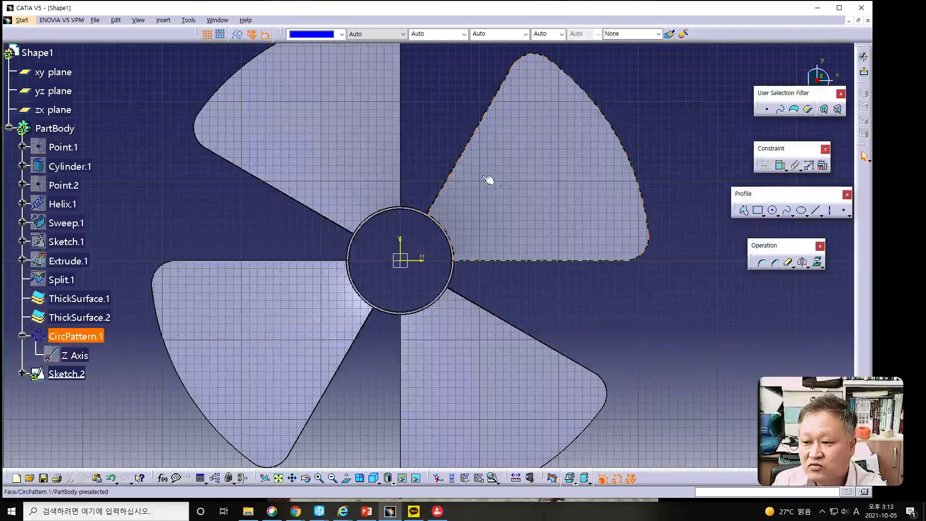
- Sketch two concentric circles centred on the origin, about 70 mm and about 233 mm in diameter
left_click(772, 210)
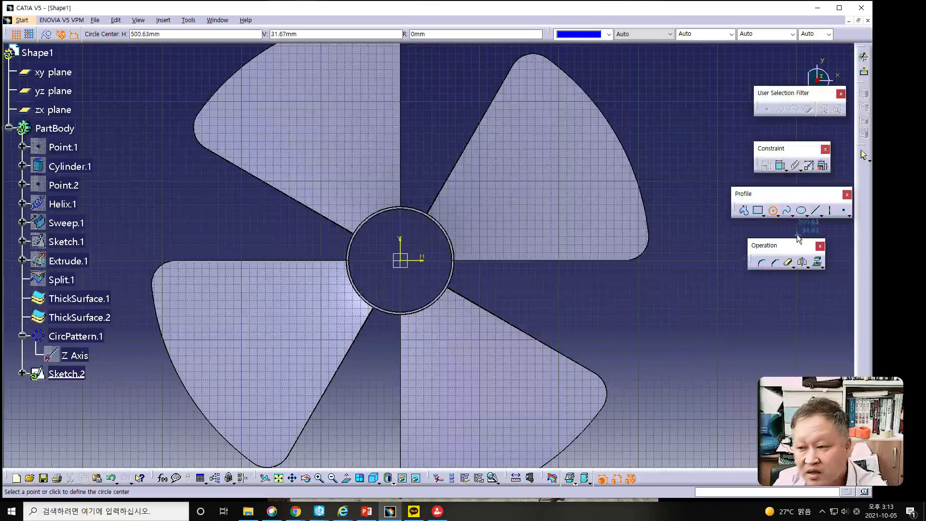
left_click(404, 261)
left_click(420, 278)
left_click(772, 210)
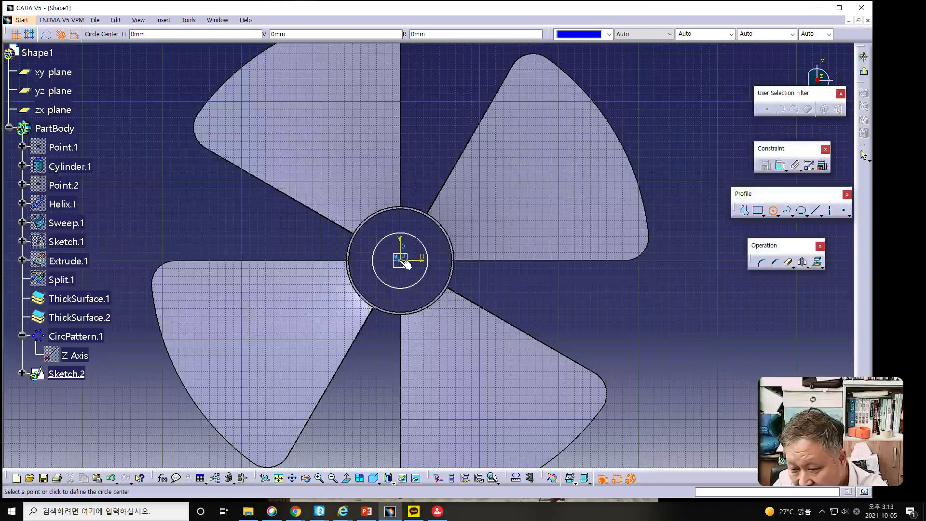
left_click(403, 262)
left_click(482, 319)
left_click(612, 316)
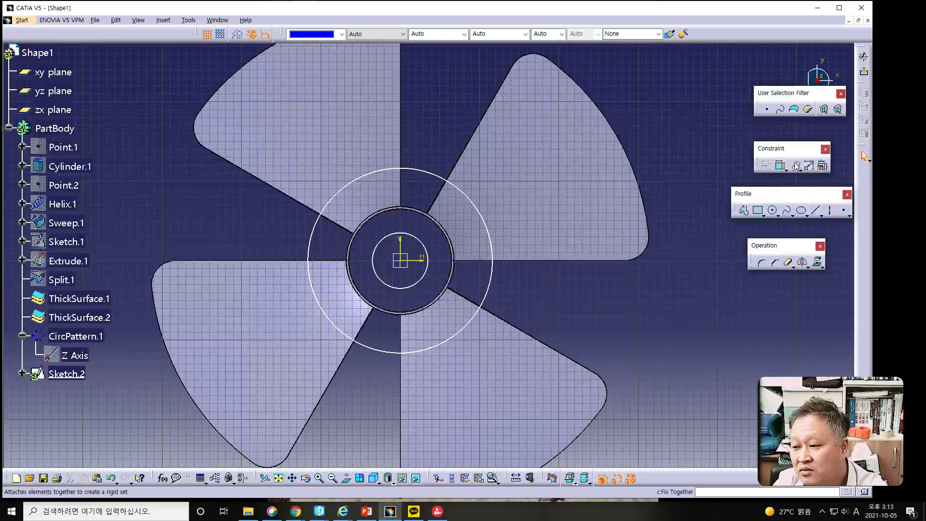
- Dimension the inner circle's diameter and set it to 30 mm
left_click(424, 248)
left_click(439, 151)
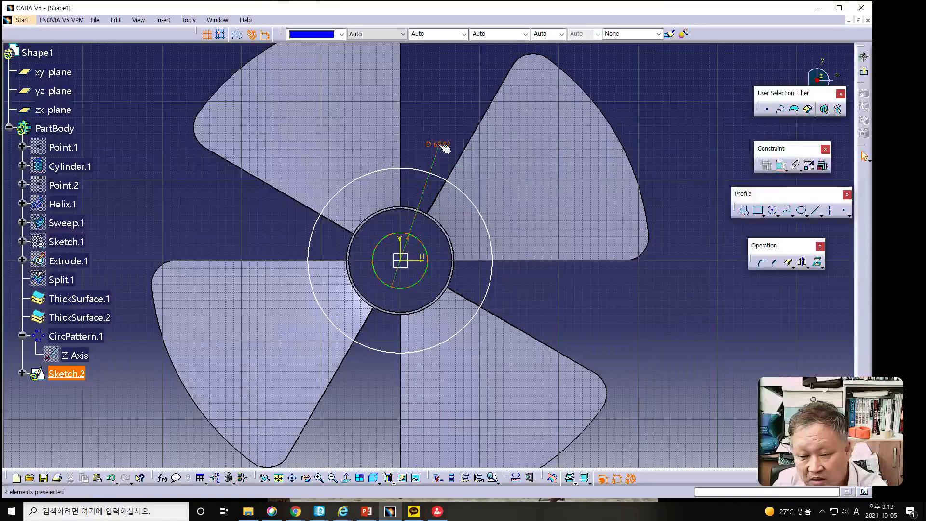
double_click(441, 147)
type("30")
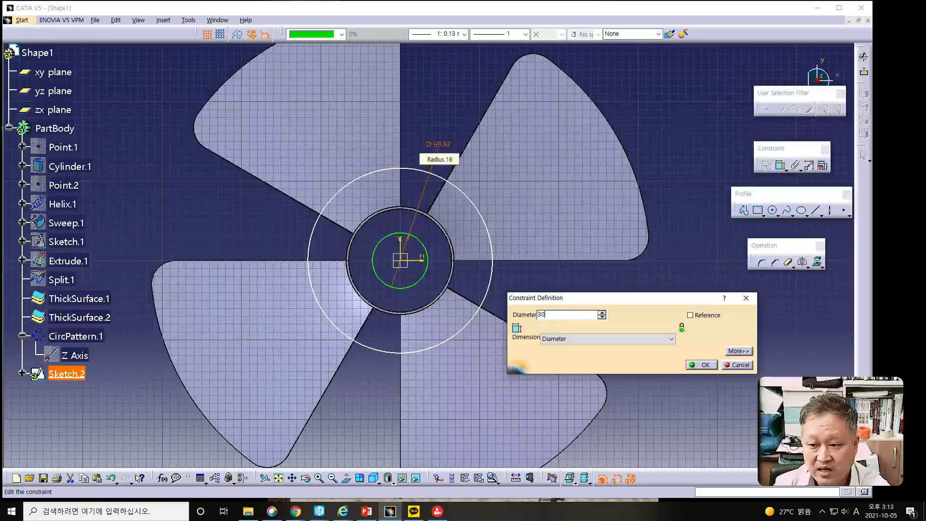
key("Return")
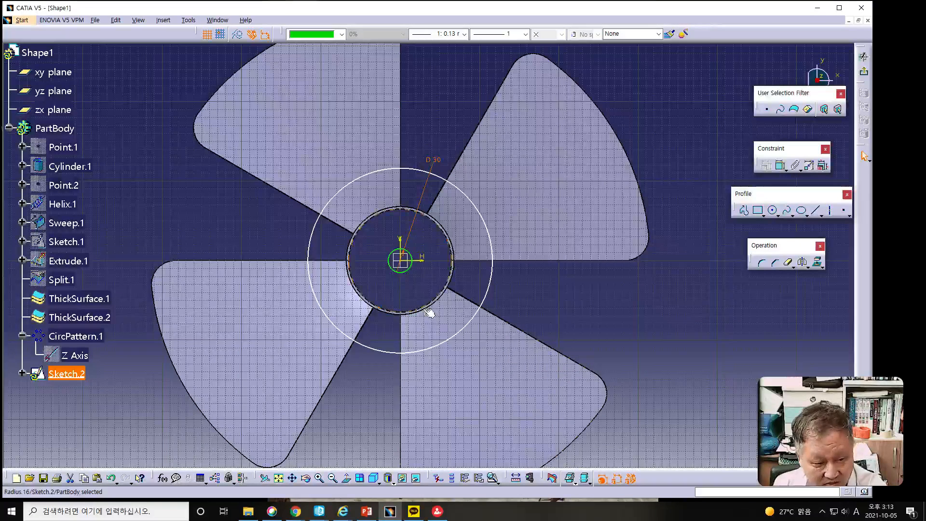
left_click(492, 275)
left_click(774, 166)
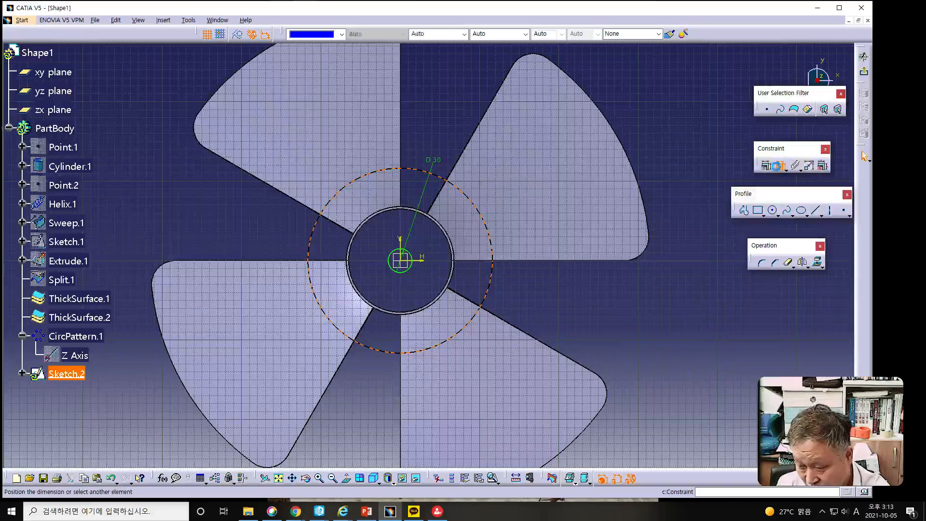
double_click(632, 301)
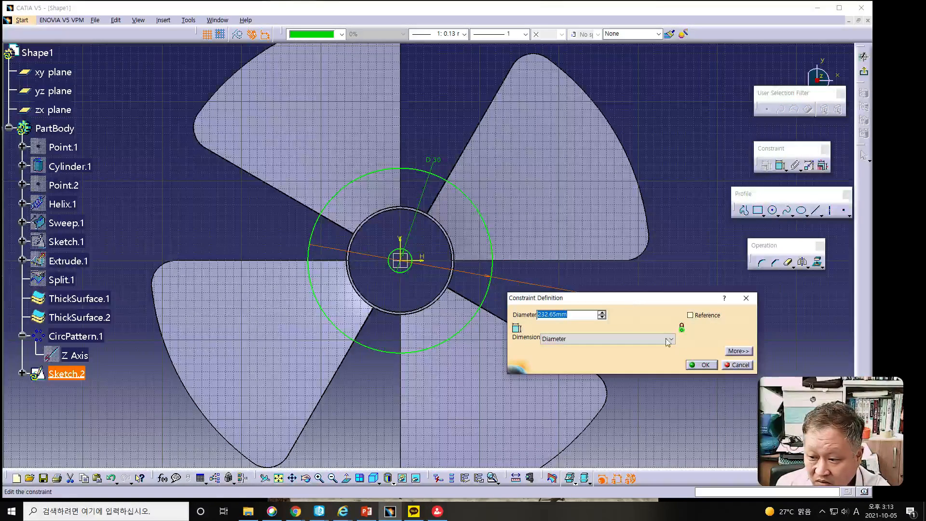
left_click(730, 365)
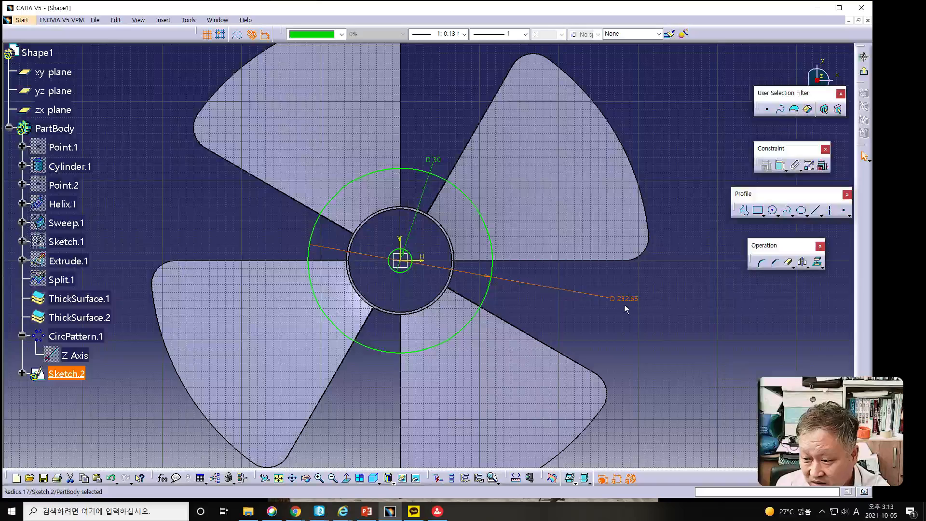
key("Escape")
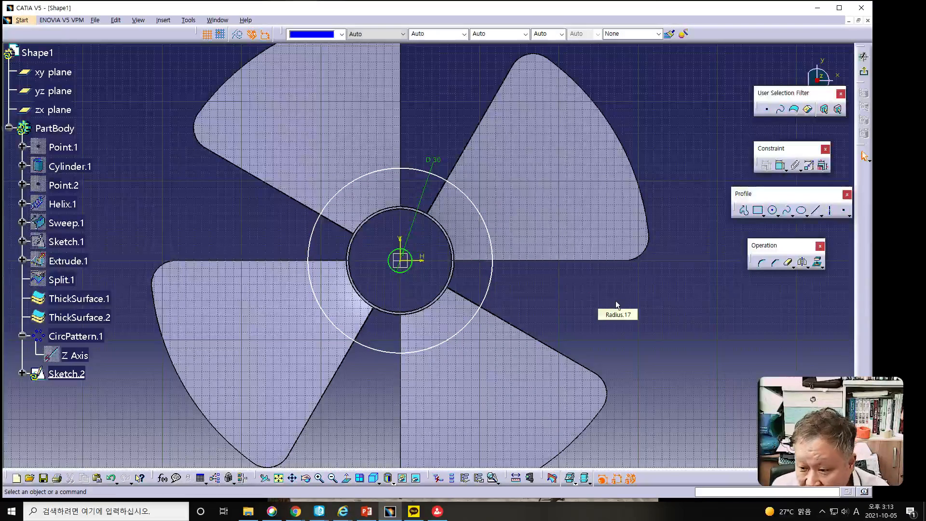
- Constrain the large sketched circle to be coincident with the hub ring's outer edge
left_click(487, 292)
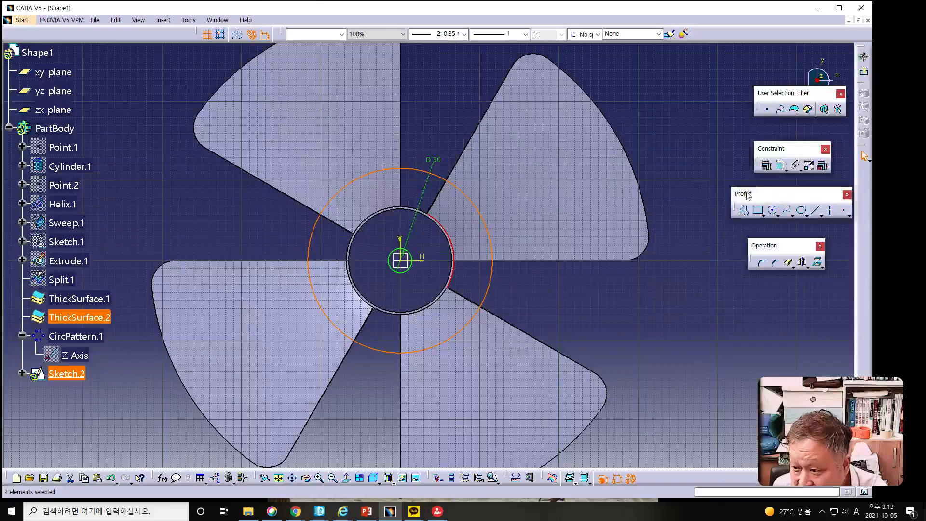
left_click(777, 170)
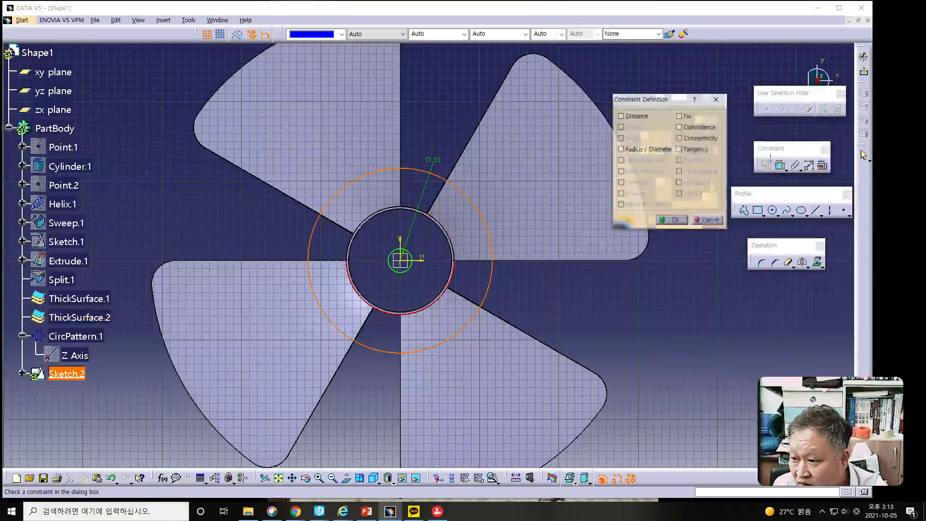
left_click(679, 127)
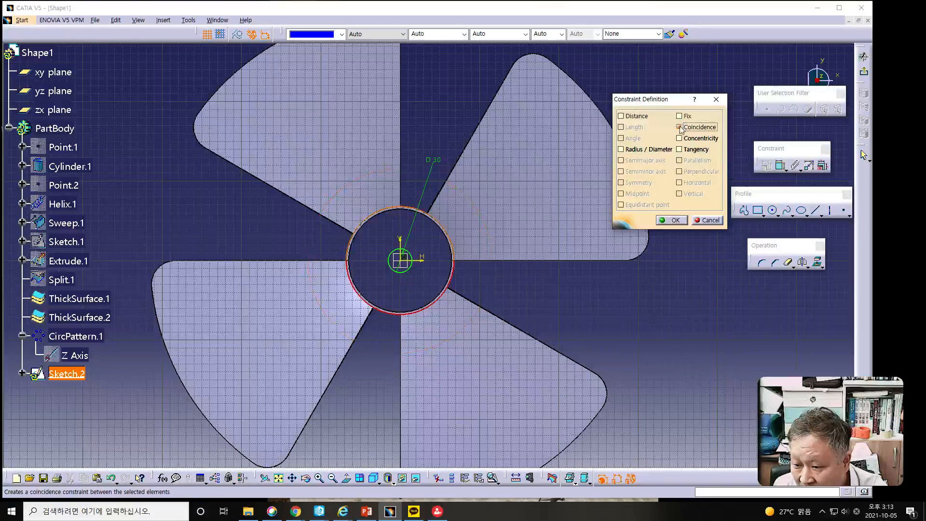
left_click(673, 221)
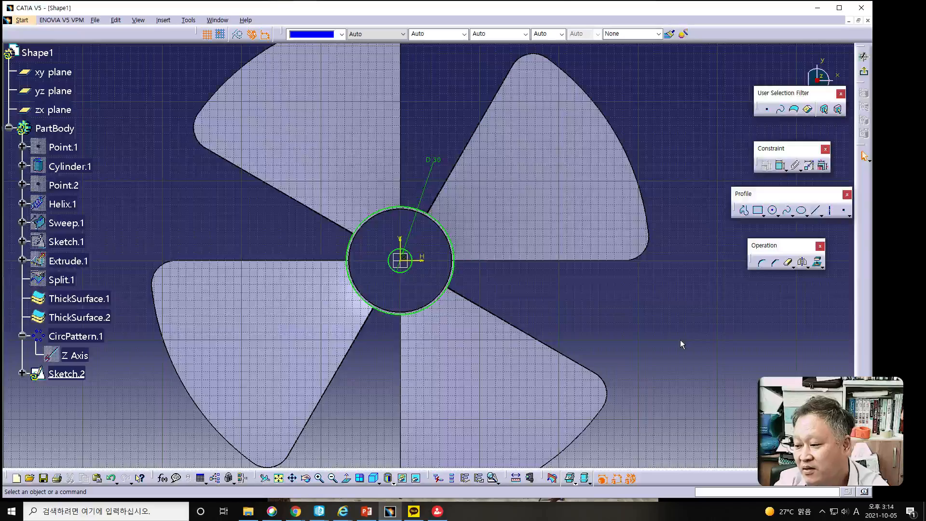
- Finish the hub sketch and return to the part environment
middle_click_drag(711, 333, 681, 281, "ctrl")
middle_click_drag(687, 341, 543, 322)
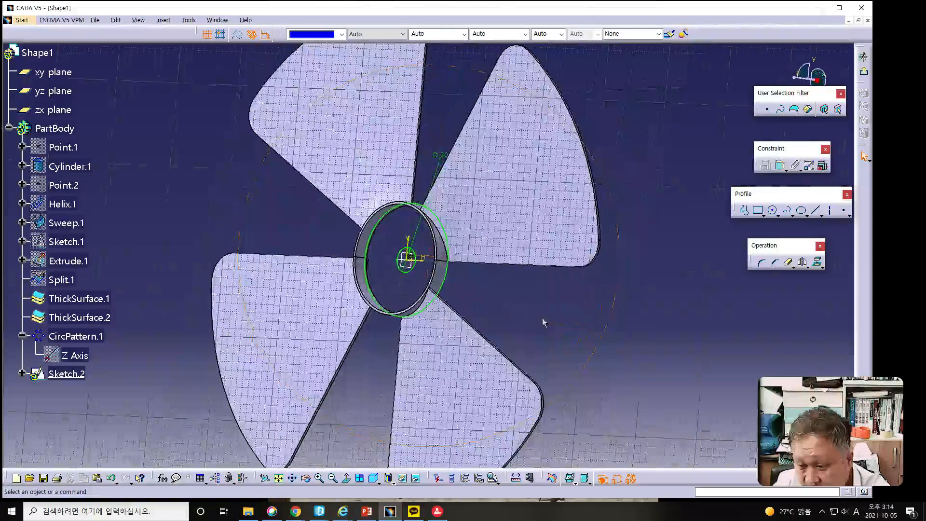
left_click(865, 74)
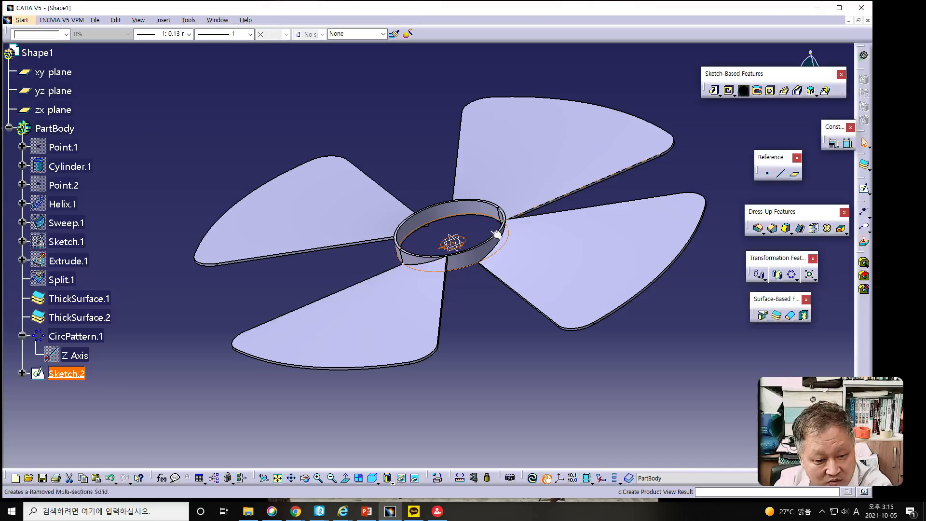
left_click(367, 511)
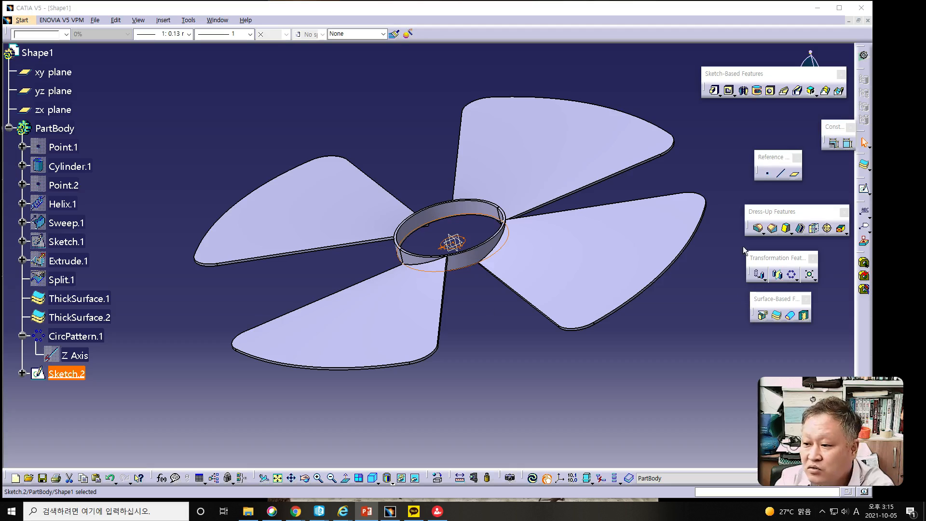
- Set up a pad of the hub sketch with a 23 mm first limit and a 3 mm second limit, and preview it
left_click(714, 91)
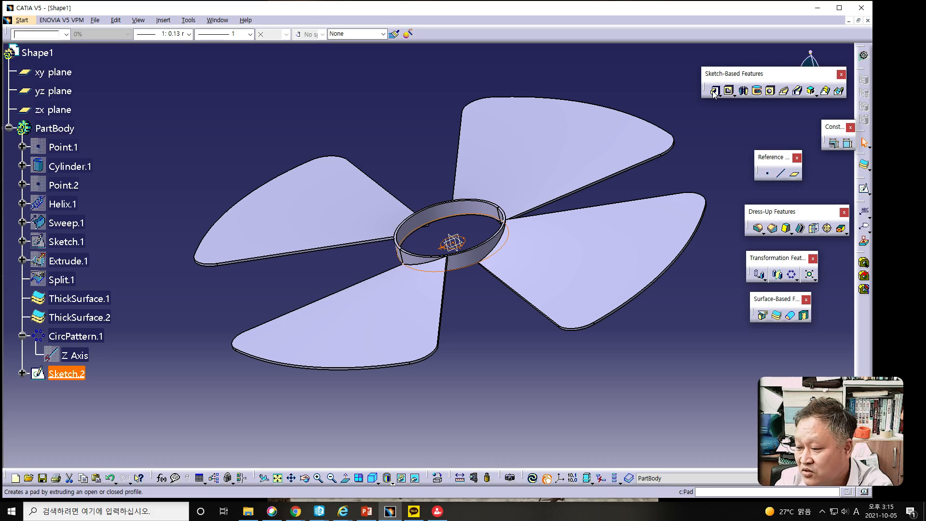
left_click(714, 91)
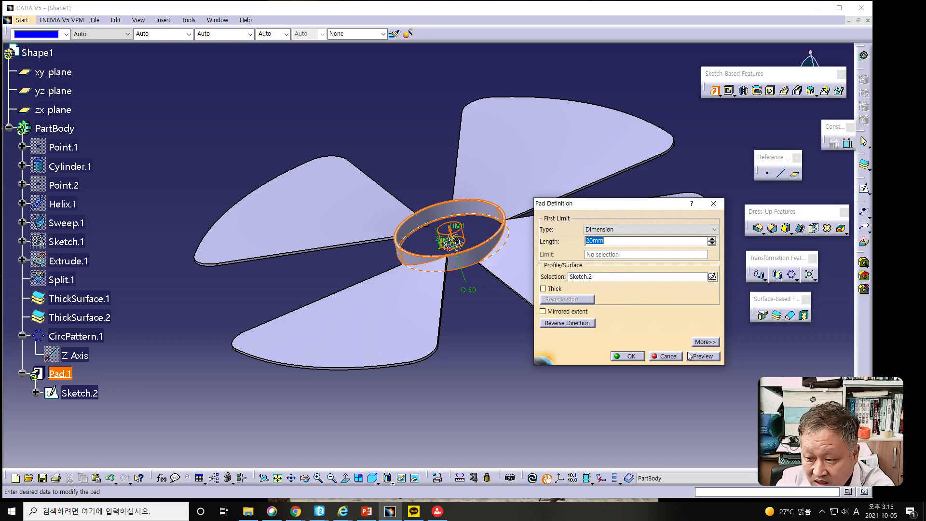
left_click(701, 342)
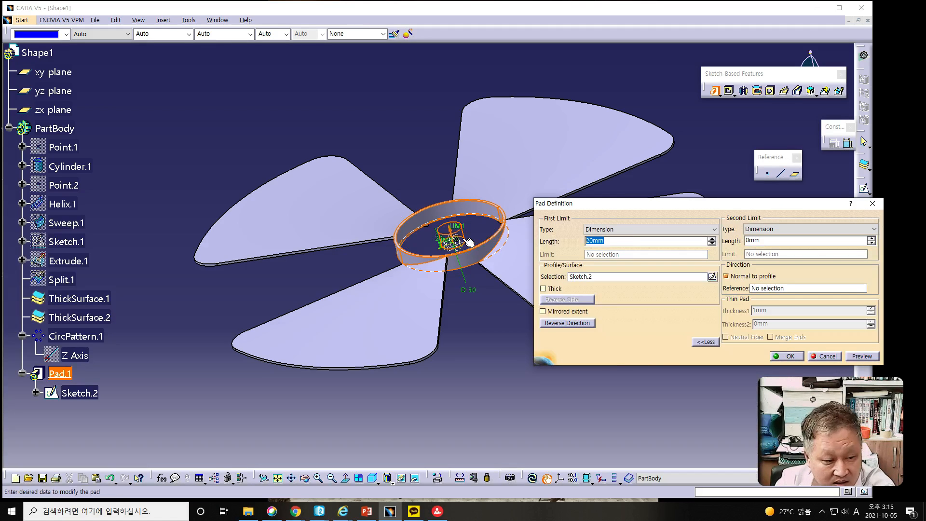
type("23")
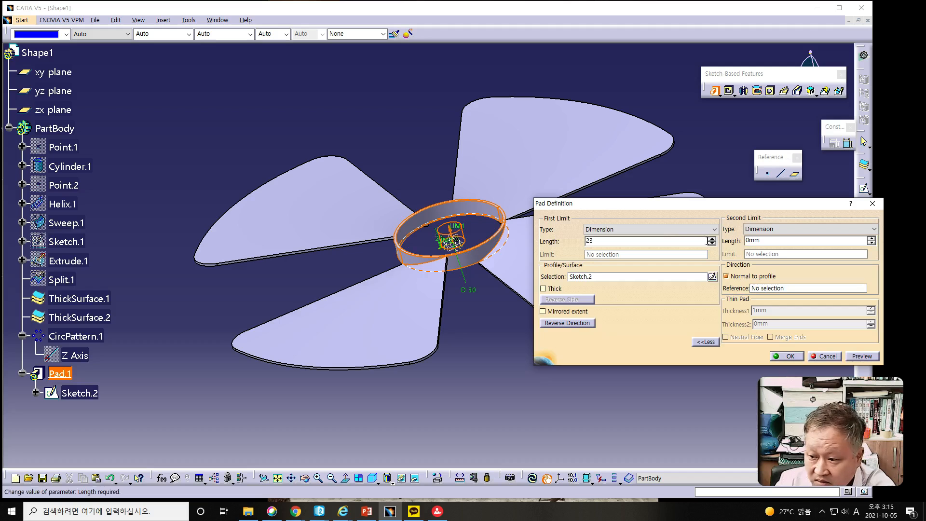
left_click(771, 244)
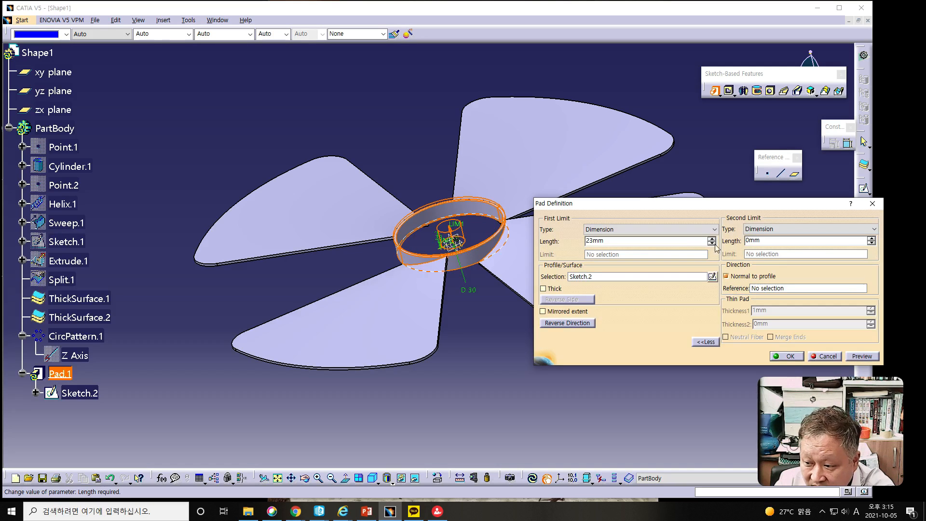
double_click(765, 242)
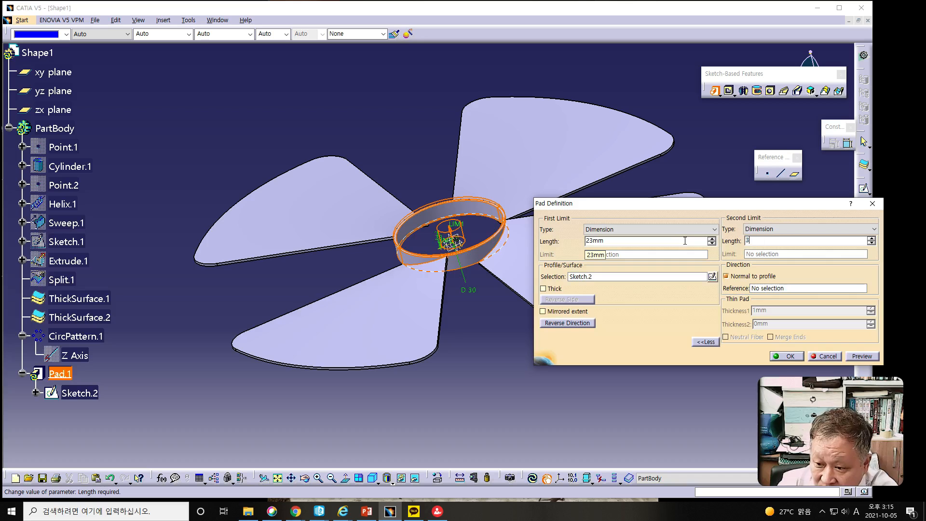
left_click(854, 355)
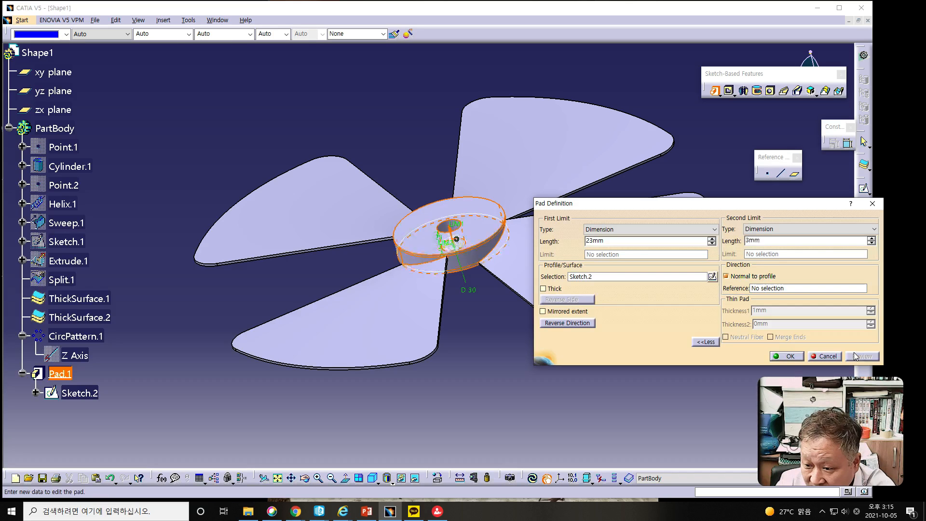
- Set the pad's second limit length to 0 mm and create the hub pad
middle_click_drag(458, 351, 453, 277)
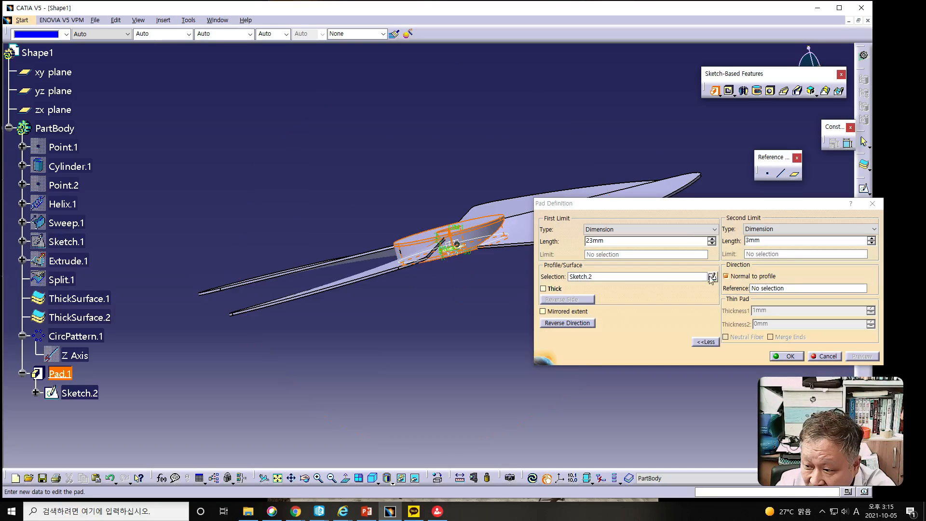
left_click_drag(785, 242, 680, 243)
type("0")
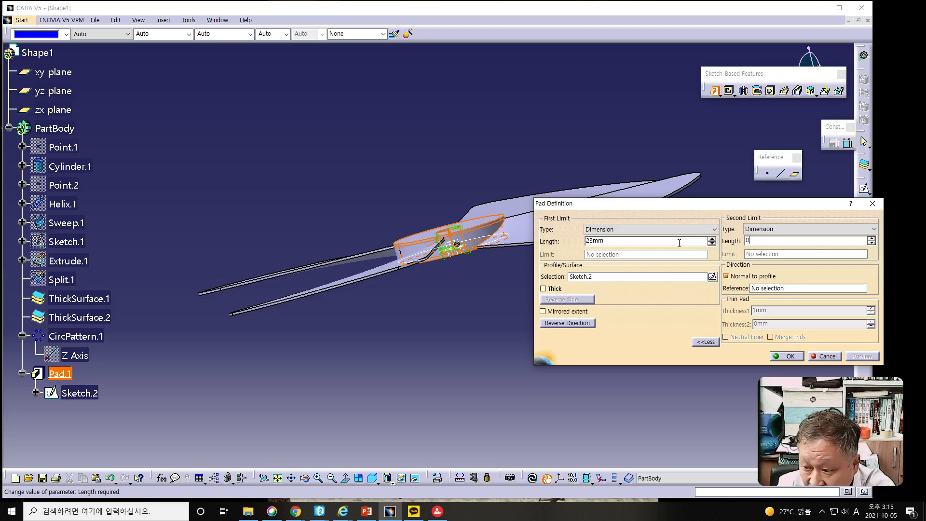
left_click(790, 357)
- Examine the hub's underside and the ring's thick-surface offset settings, leaving the definition unchanged
middle_click_drag(479, 322, 444, 264)
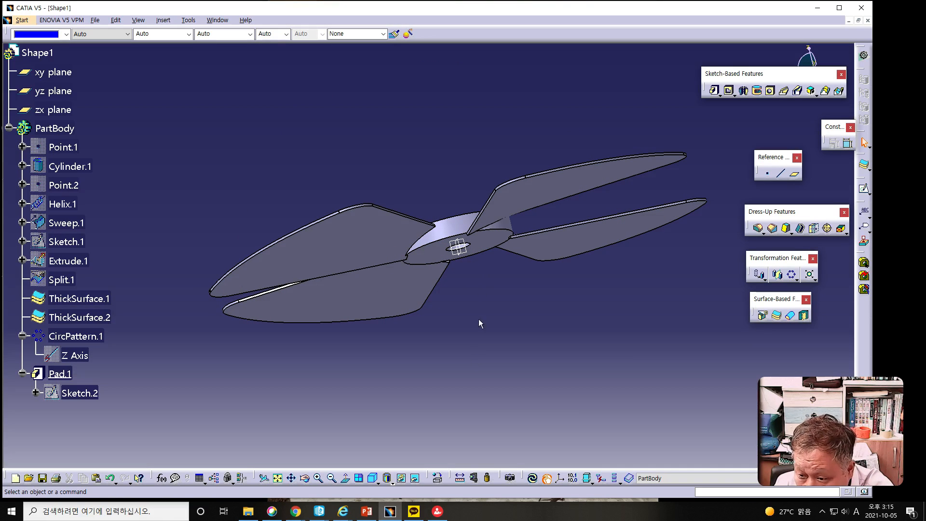
middle_click_drag(487, 273, 489, 249)
middle_click_drag(429, 265, 436, 192)
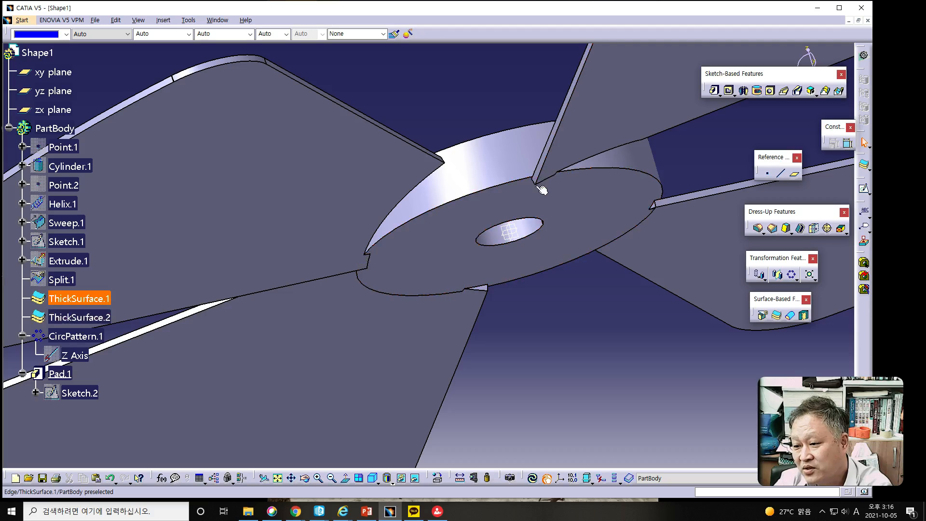
double_click(512, 210)
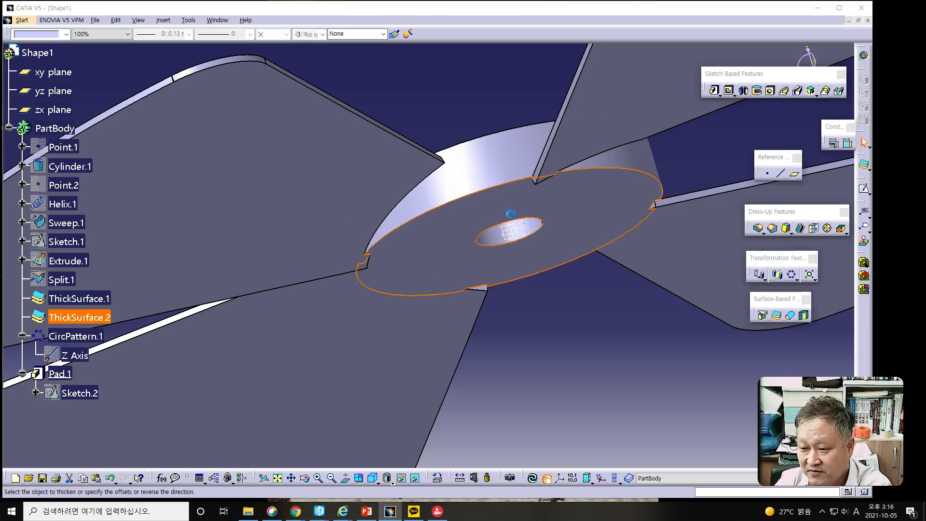
left_click(780, 320)
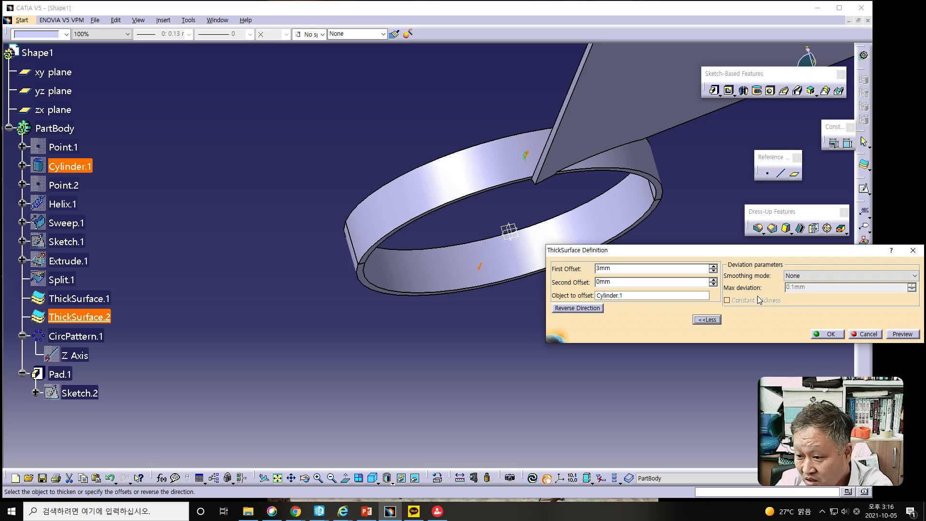
left_click(865, 334)
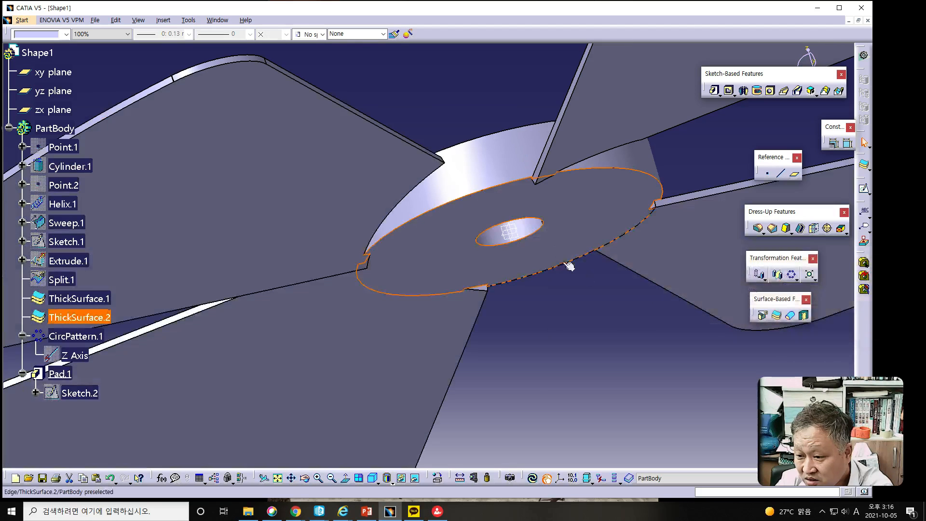
double_click(516, 164)
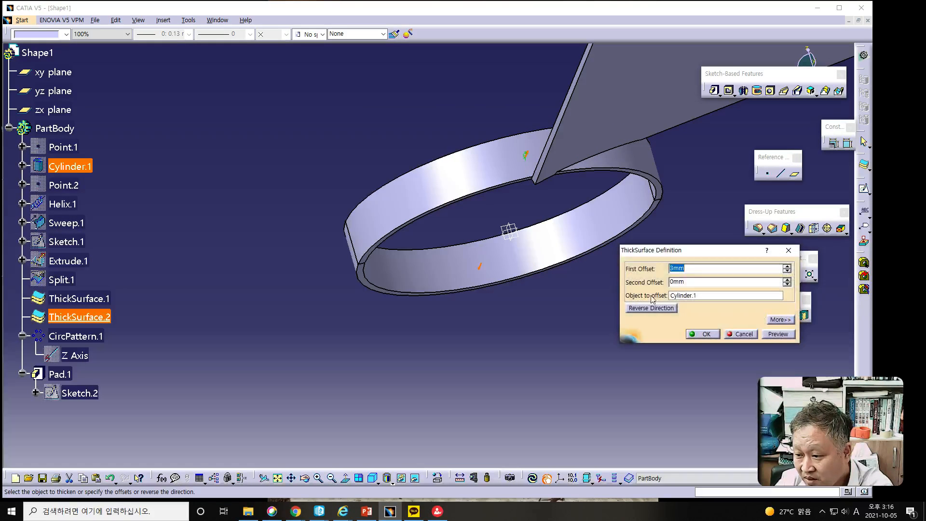
left_click(737, 335)
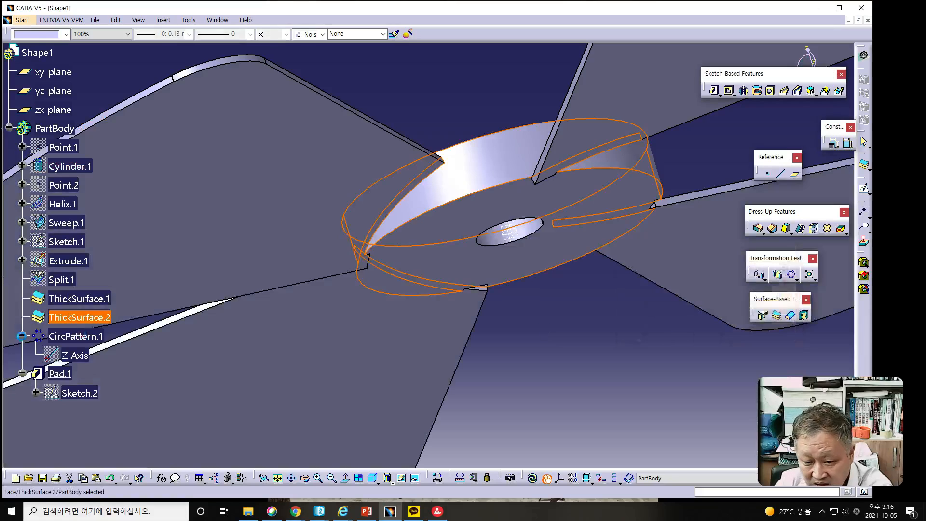
- Edit the hub pad so its second limit length is 3 mm
double_click(60, 374)
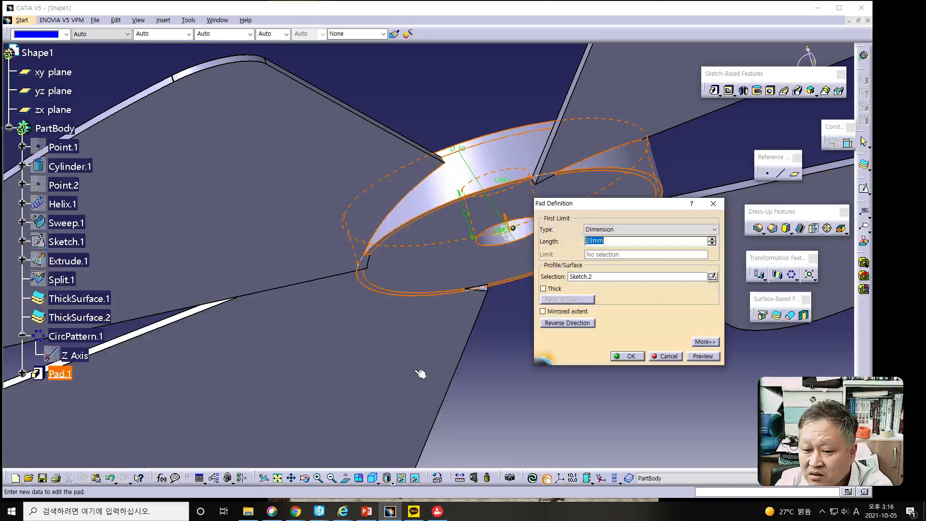
left_click(704, 342)
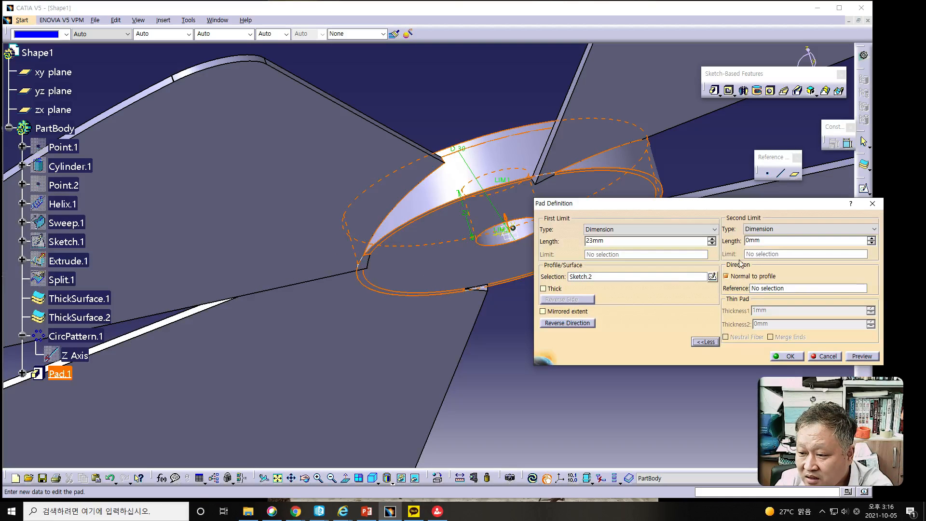
left_click(779, 242)
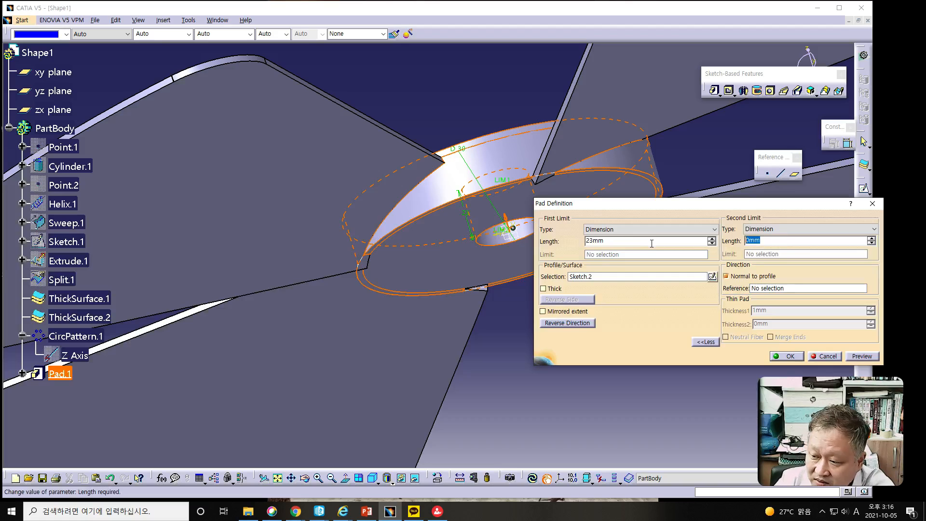
left_click(860, 357)
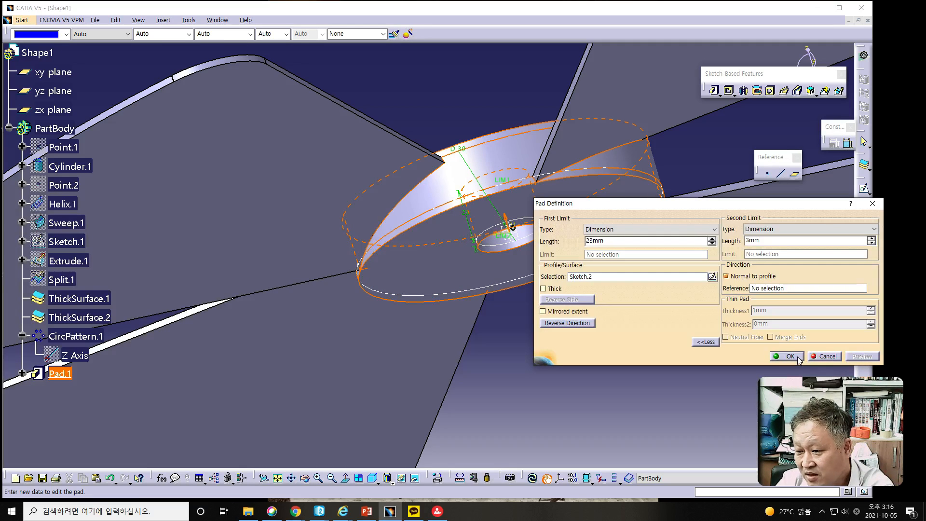
left_click(798, 359)
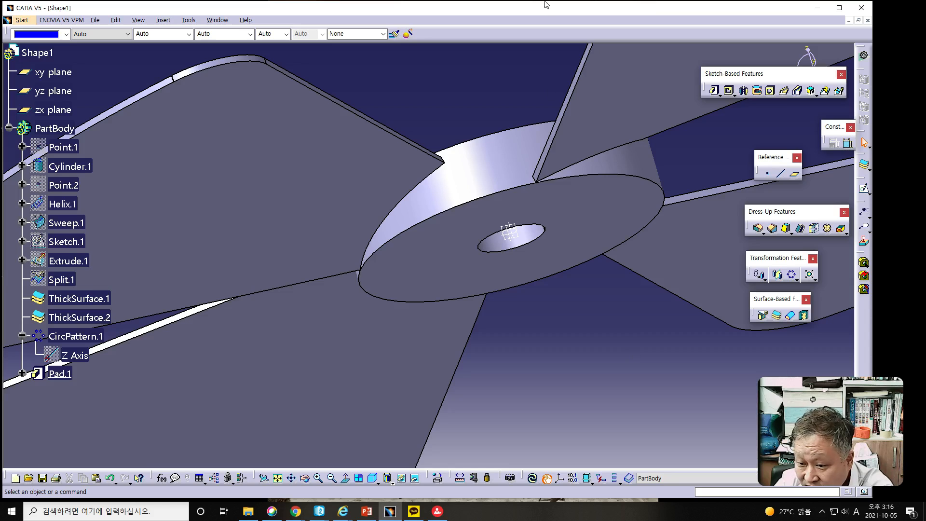
- Preview the hub ring's thick-surface definition from a side view and cancel it
middle_click_drag(606, 227, 606, 310)
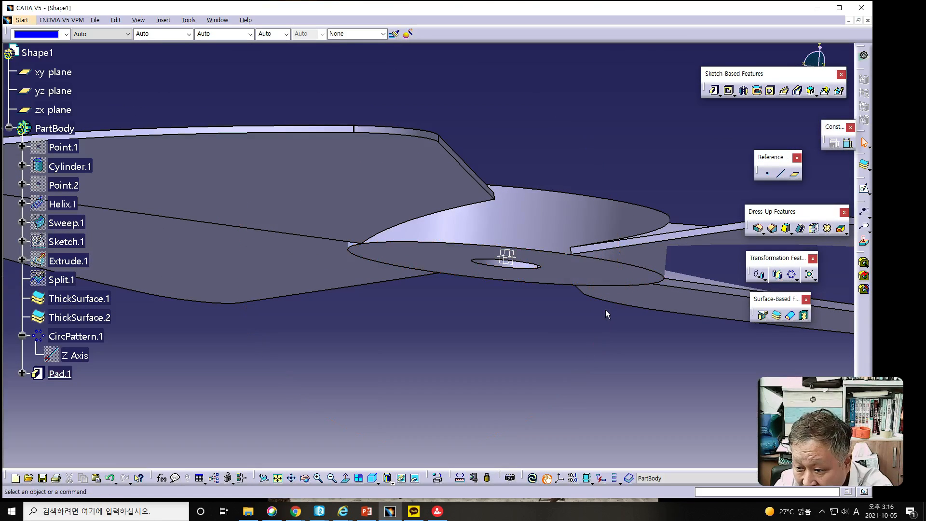
middle_click_drag(546, 339, 554, 316)
double_click(550, 209)
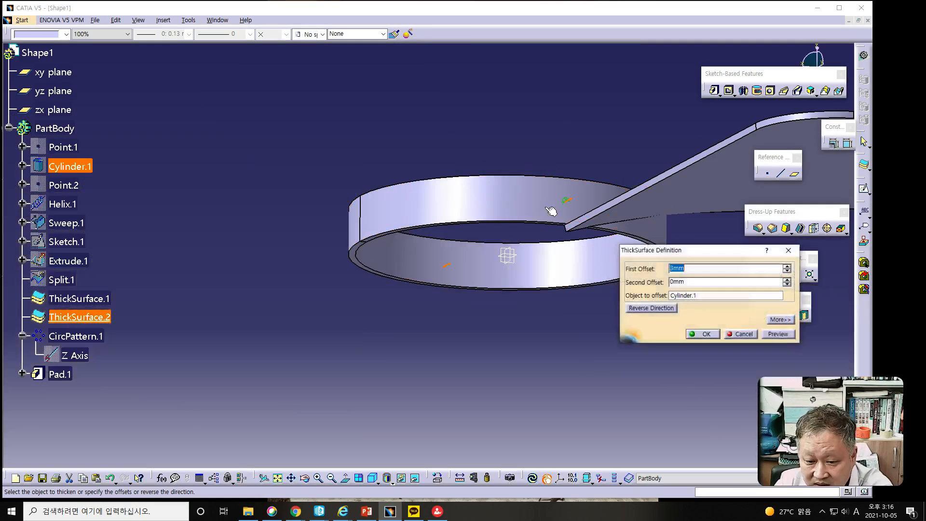
left_click(773, 334)
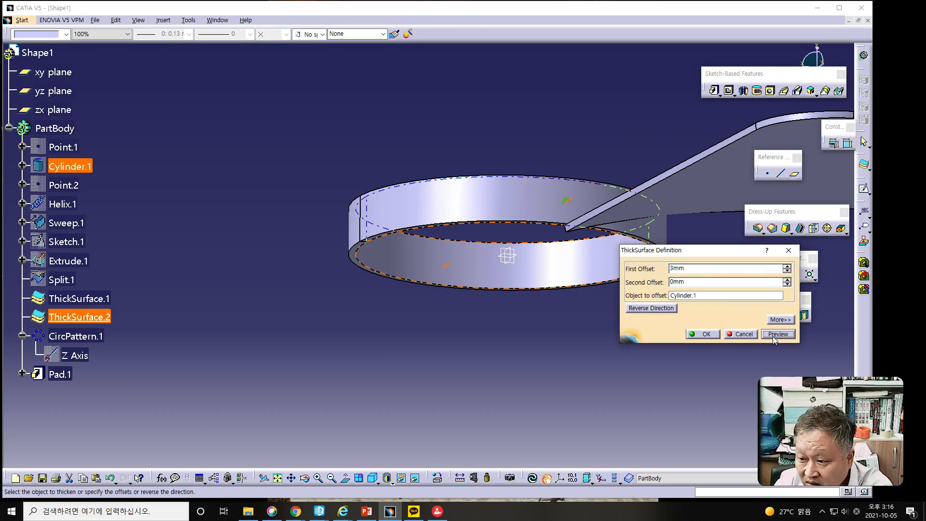
left_click(741, 334)
- Edit the hub pad and set its second limit length to 5 mm
double_click(60, 374)
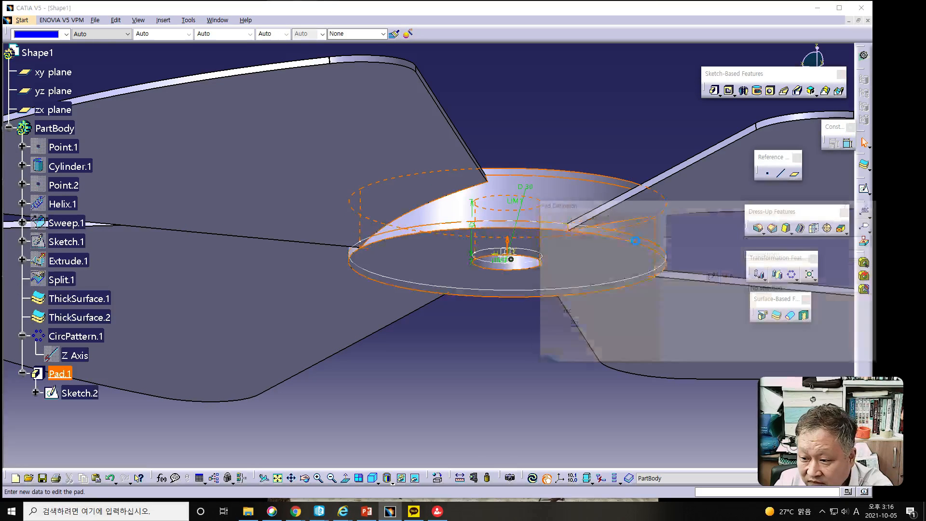
left_click_drag(769, 238, 685, 238)
type("5")
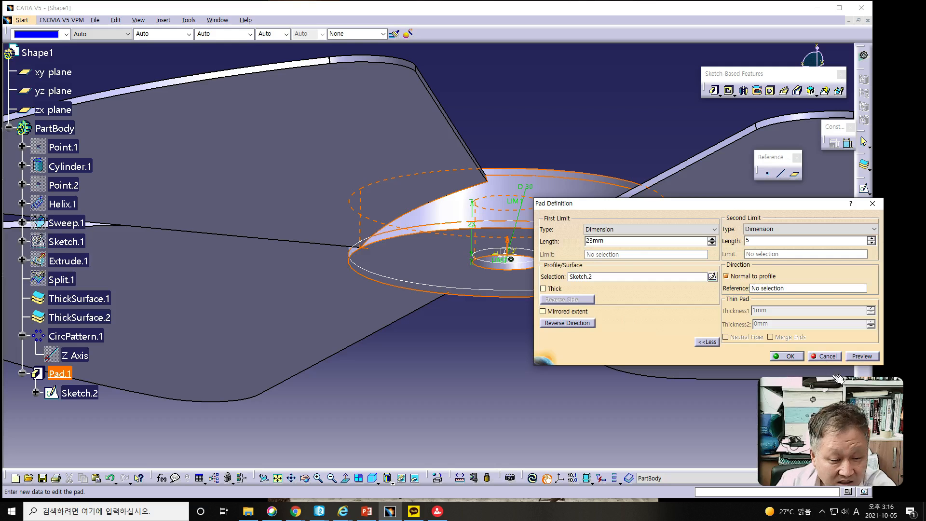
left_click_drag(649, 204, 582, 196)
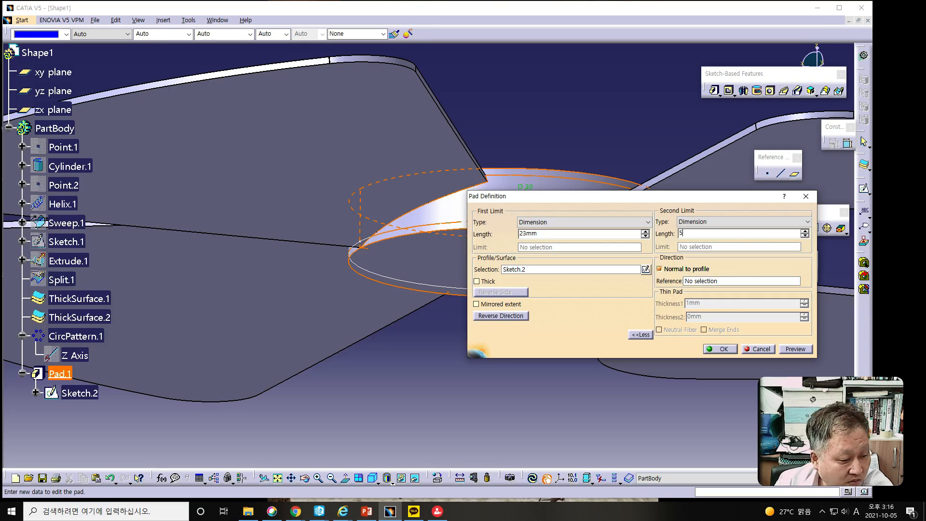
key("Return")
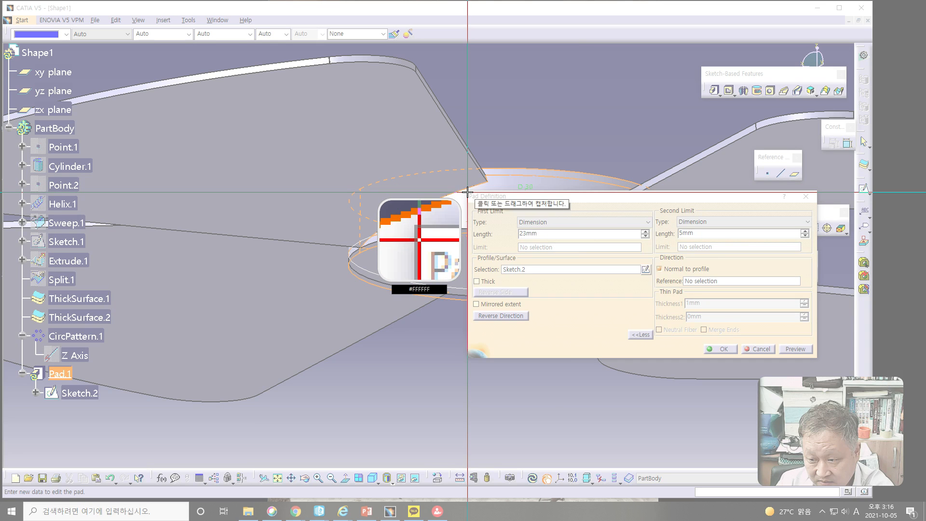
- Capture the Pad Definition dialog as a screenshot, and accept the hub pad's edited definition
left_click_drag(467, 192, 817, 359)
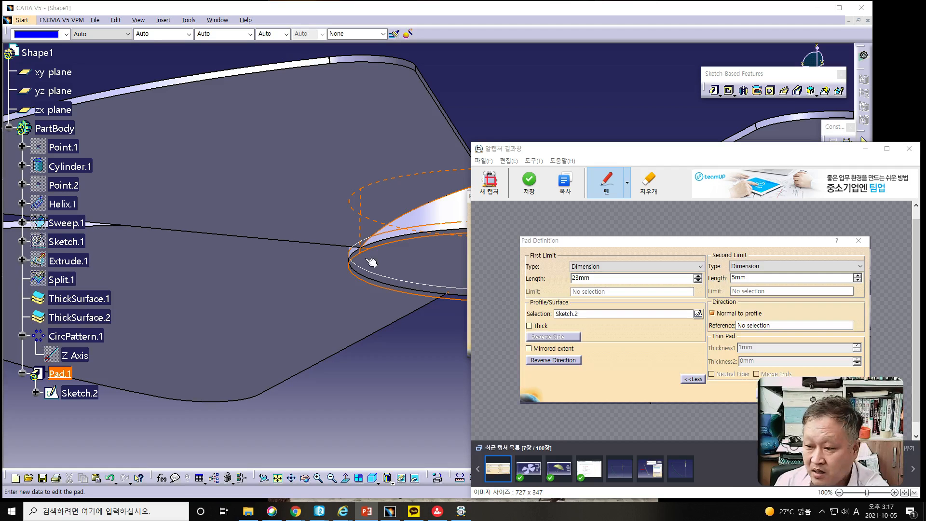
left_click(865, 149)
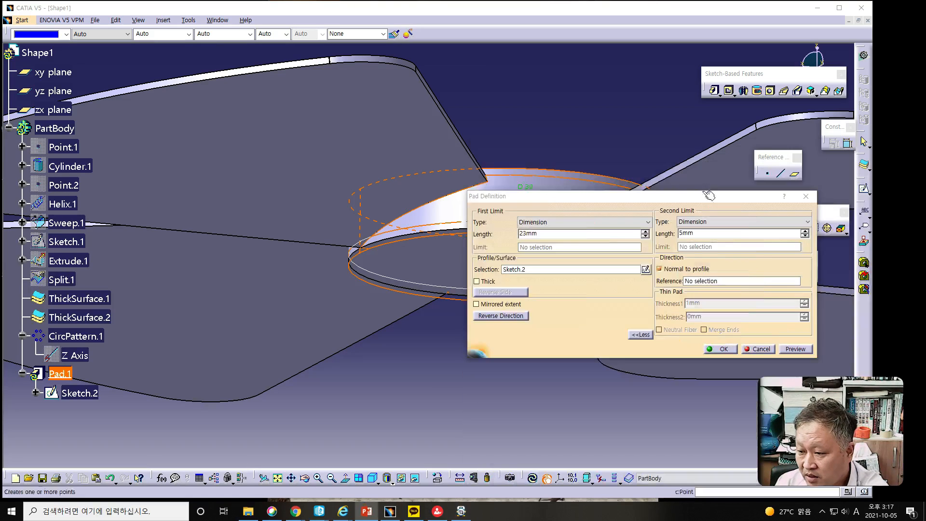
left_click(720, 349)
left_click(481, 348)
middle_click_drag(481, 349, 463, 416)
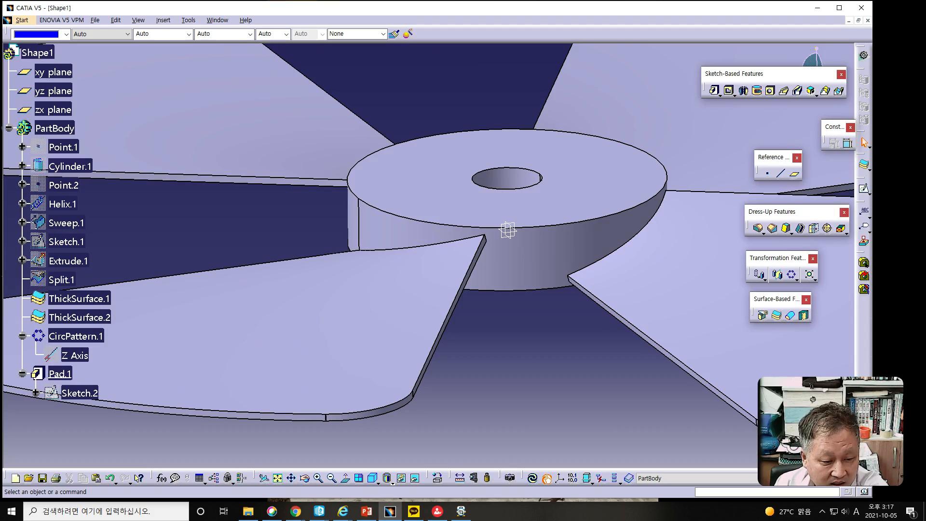
key("alt+Tab")
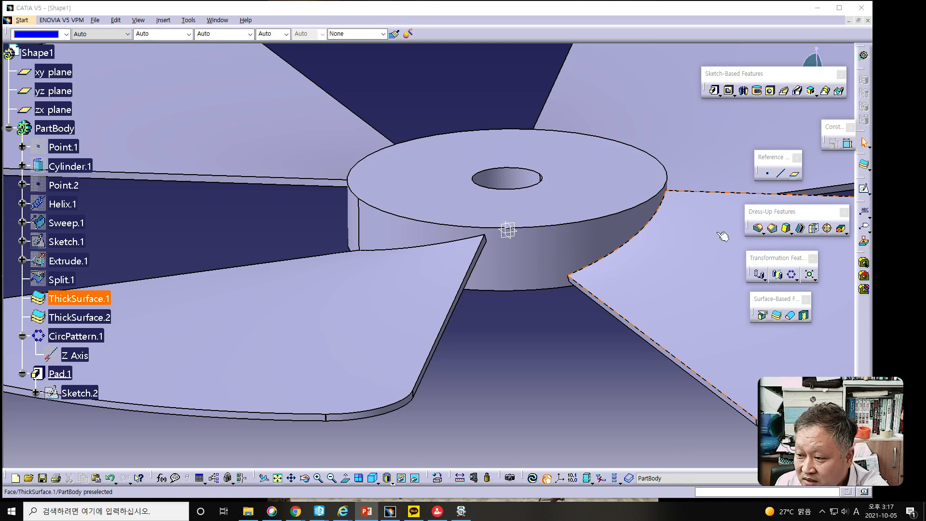
- Fillet the hub's outer upper edge and the upper edge of the shaft hole with a 3 mm radius
left_click(759, 231)
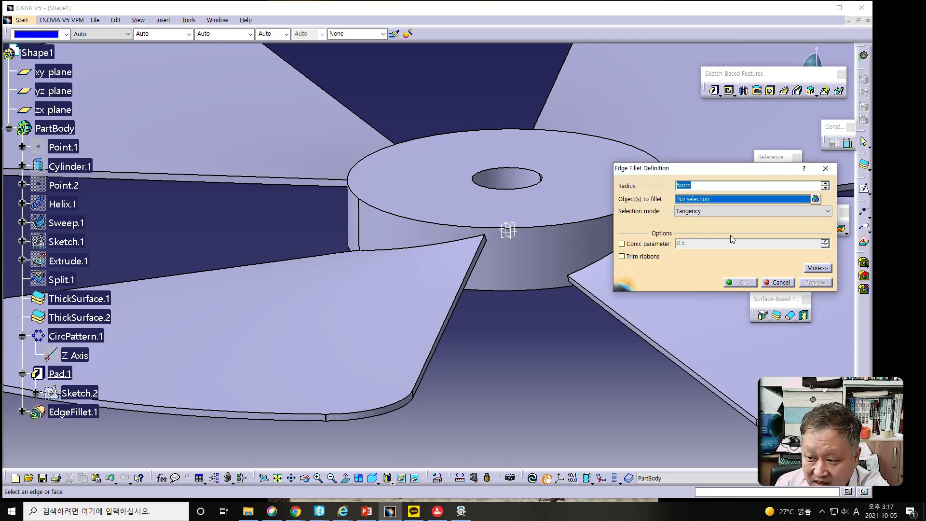
type("3")
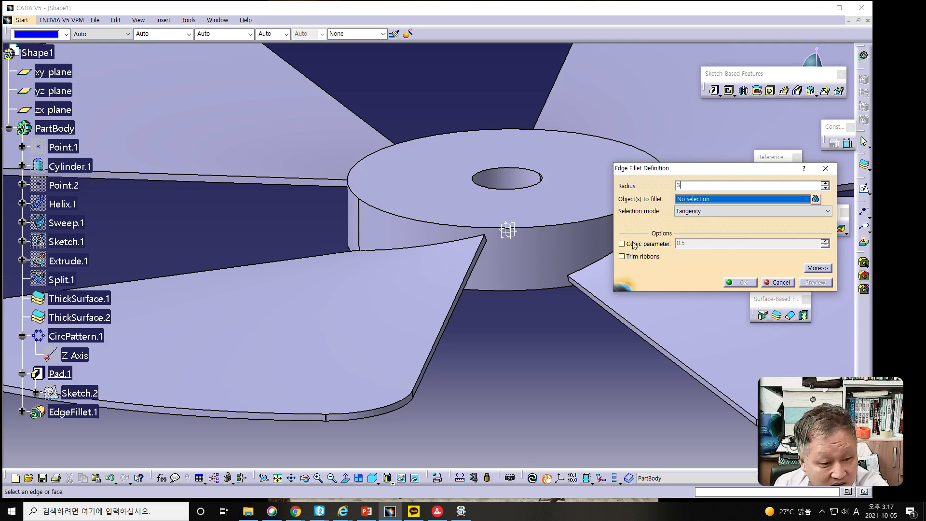
left_click(530, 227)
left_click(521, 190)
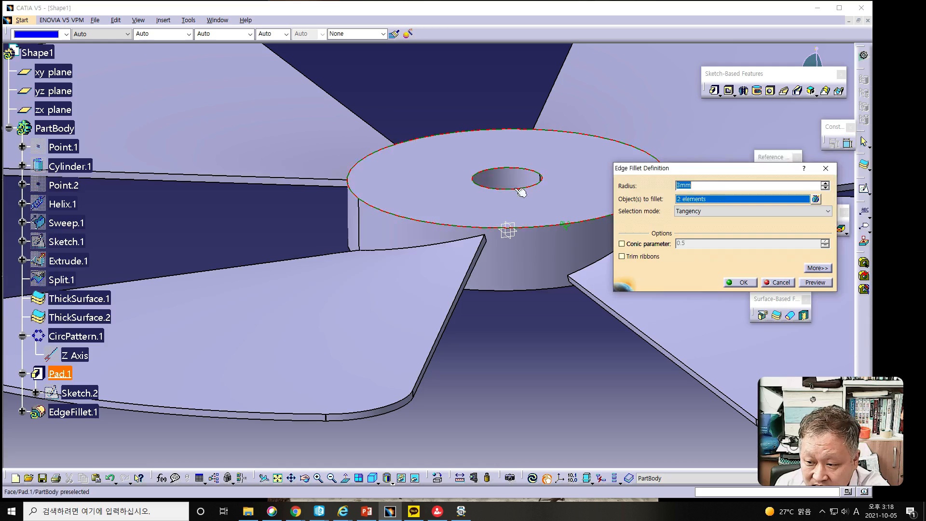
left_click(742, 283)
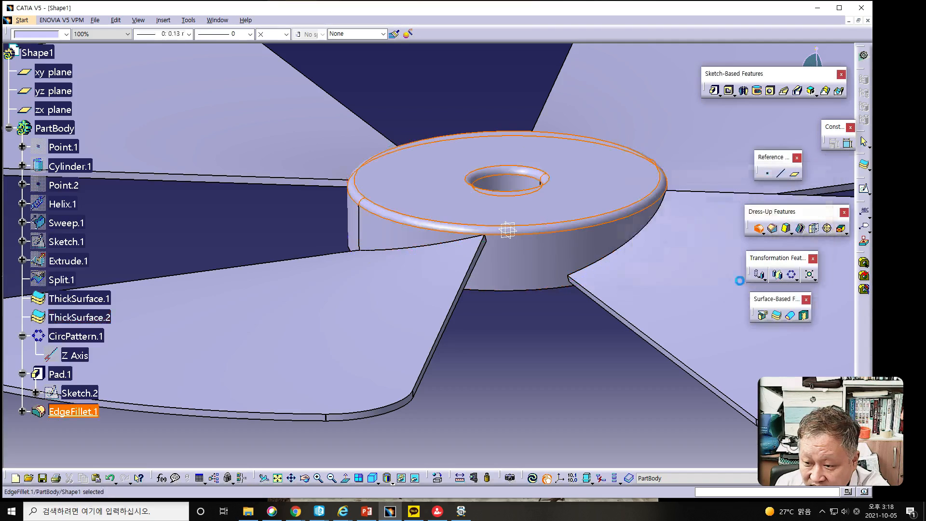
middle_click_drag(512, 350, 546, 384)
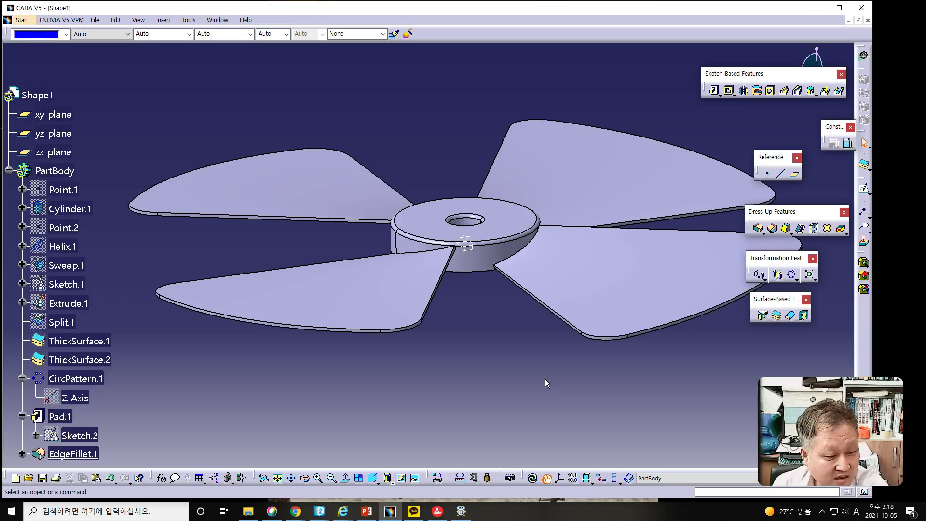
mouse_move(522, 340)
middle_mouse_down()
mouse_move(534, 356)
mouse_move(577, 352)
mouse_move(560, 337)
mouse_move(527, 363)
mouse_move(525, 321)
mouse_move(558, 341)
mouse_move(410, 346)
mouse_move(329, 333)
mouse_move(243, 284)
mouse_move(268, 320)
mouse_move(408, 355)
mouse_move(535, 368)
mouse_move(428, 368)
mouse_move(415, 358)
mouse_move(427, 373)
mouse_move(363, 355)
mouse_move(385, 365)
mouse_move(429, 358)
mouse_move(513, 324)
mouse_move(502, 294)
mouse_move(482, 289)
mouse_move(451, 372)
mouse_move(415, 291)
mouse_move(480, 298)
mouse_move(468, 205)
mouse_move(483, 270)
mouse_move(470, 333)
mouse_move(492, 352)
mouse_move(480, 367)
mouse_move(510, 348)
mouse_move(507, 337)
mouse_move(476, 342)
mouse_move(480, 376)
mouse_move(521, 337)
mouse_move(517, 347)
middle_mouse_up()
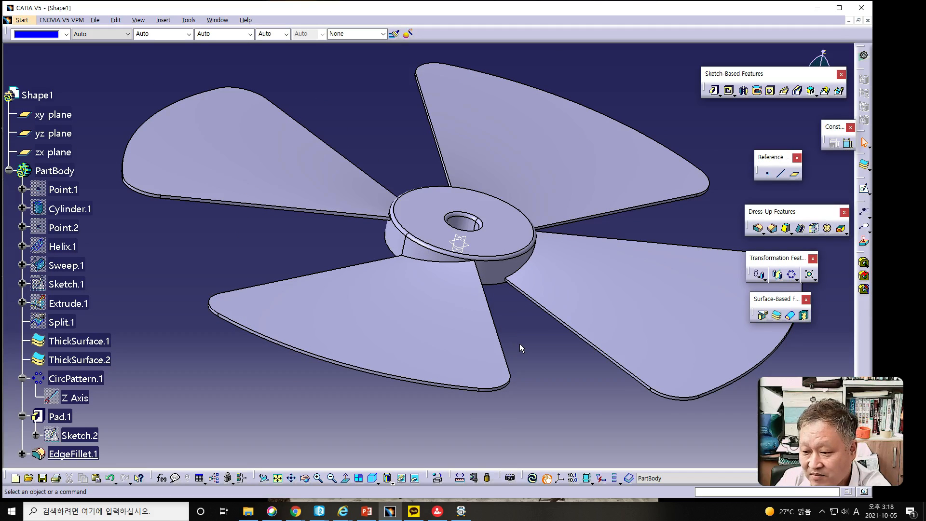